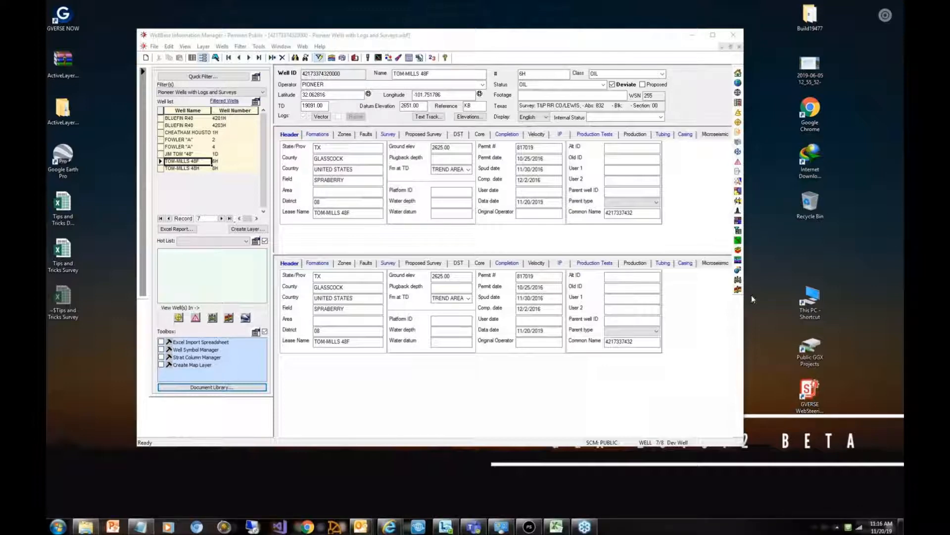
Step: Open the survey data of well TOM-MILLS 48F, enlarge its table pane and delete all existing survey rows
{"action": "left_click", "coordinate": [389, 136]}
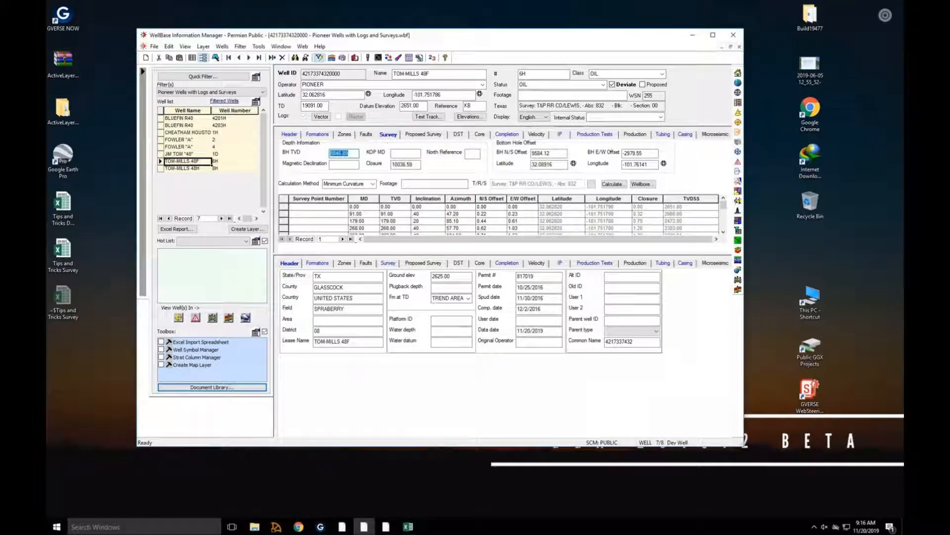
{"action": "left_click_drag", "start_coordinate": [539, 255], "coordinate": [588, 396]}
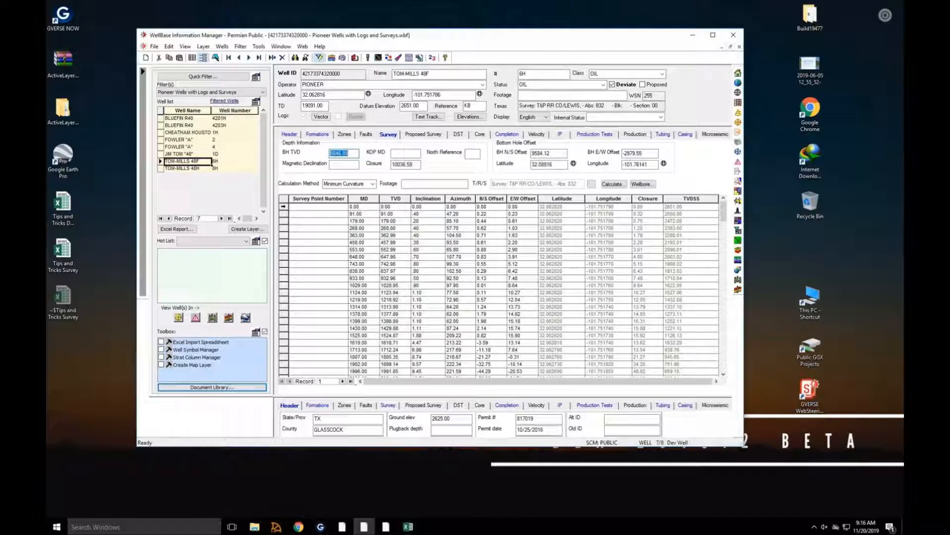
{"action": "left_click", "coordinate": [285, 205]}
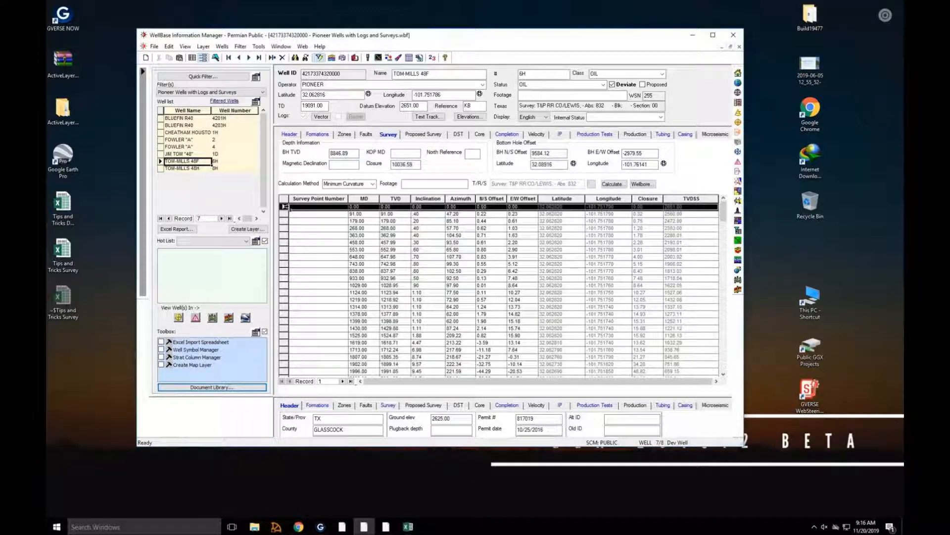
{"action": "left_click_drag", "start_coordinate": [286, 207], "coordinate": [307, 365]}
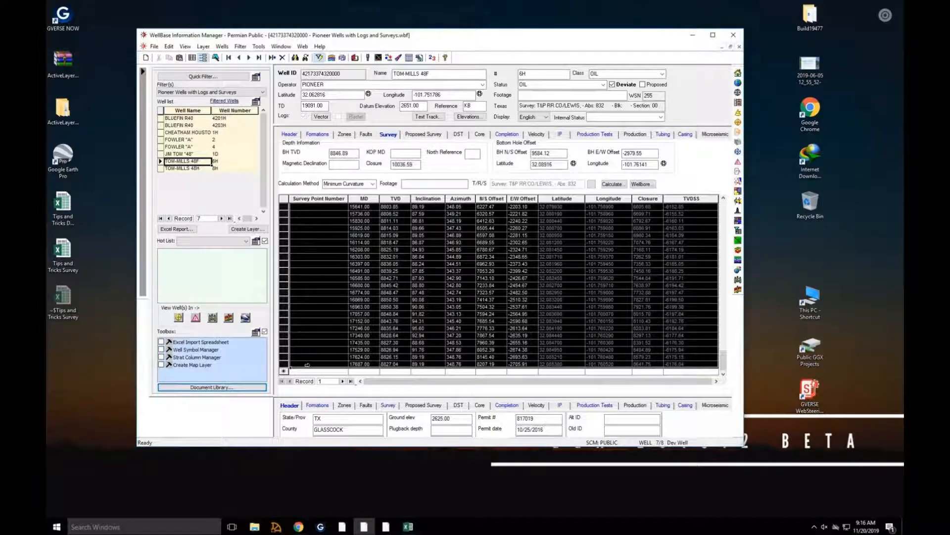
{"action": "key", "text": "Delete"}
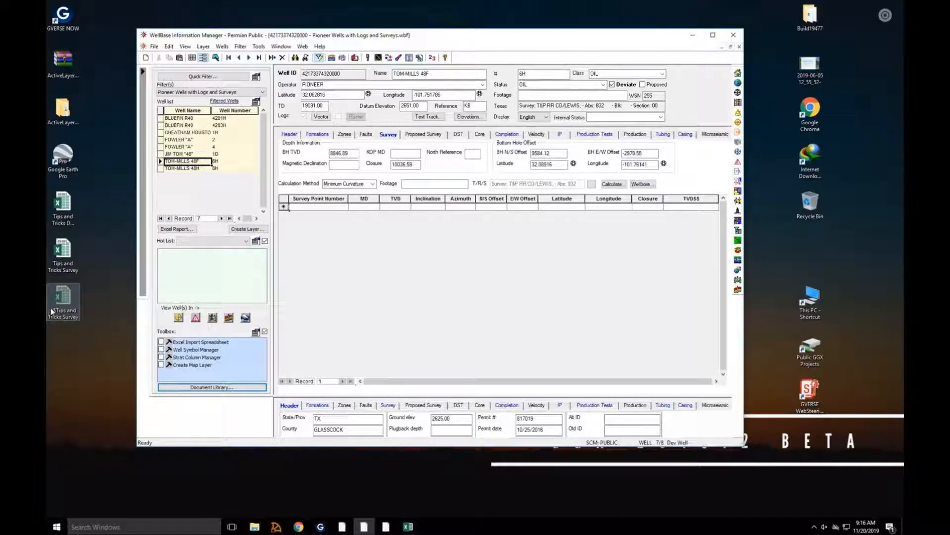
Step: Open the Tips and Tricks Survey workbook in Excel and bring it in front of the well data
{"action": "left_click", "coordinate": [64, 250]}
{"action": "double_click", "coordinate": [55, 257]}
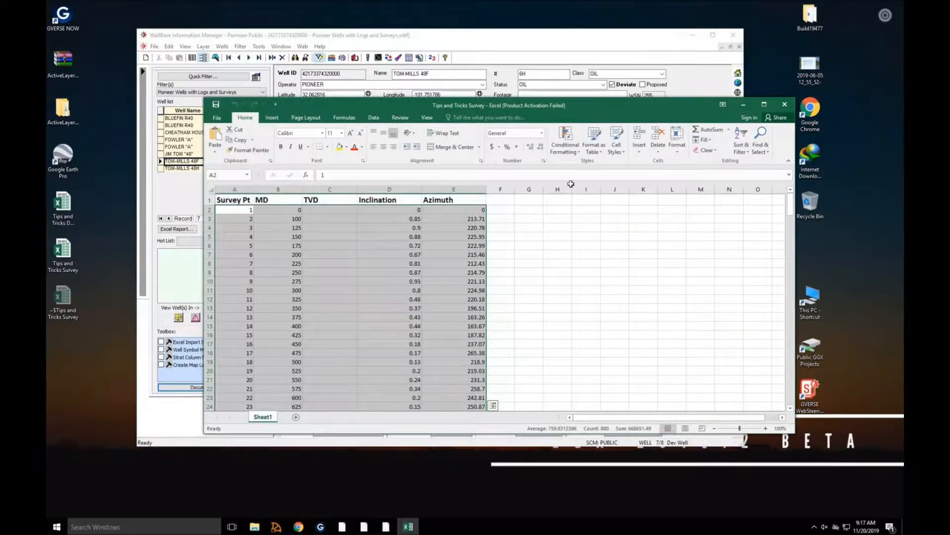
{"action": "left_click_drag", "start_coordinate": [638, 107], "coordinate": [788, 81]}
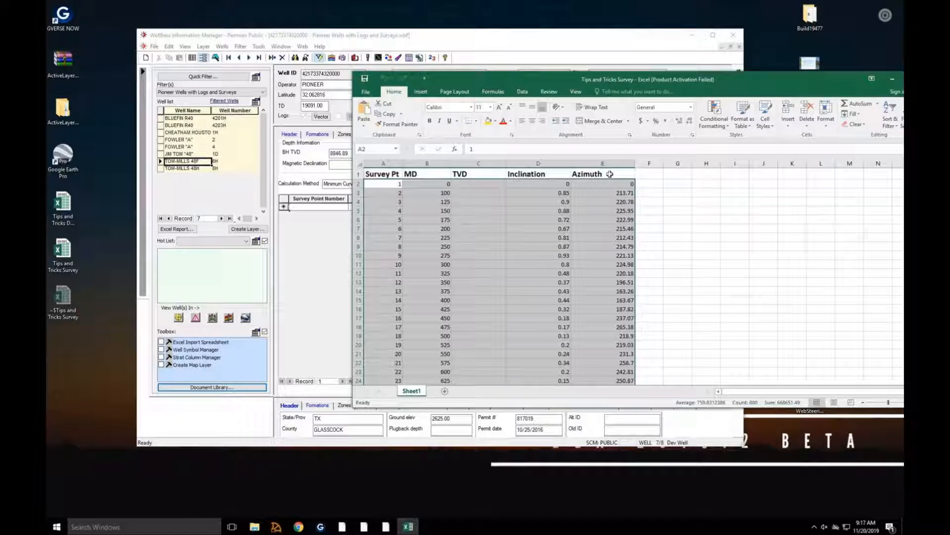
{"action": "left_click_drag", "start_coordinate": [576, 76], "coordinate": [510, 107]}
{"action": "left_click", "coordinate": [826, 113]}
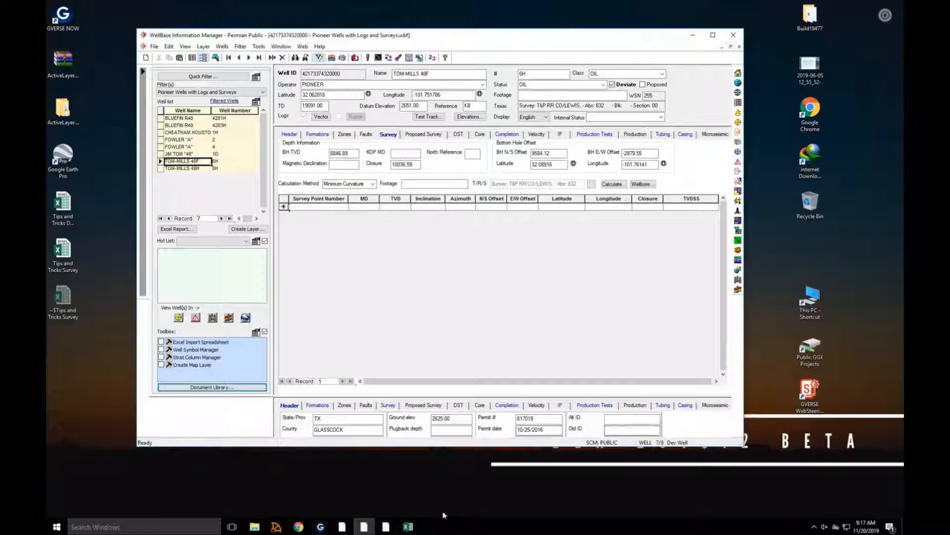
{"action": "left_click", "coordinate": [409, 528]}
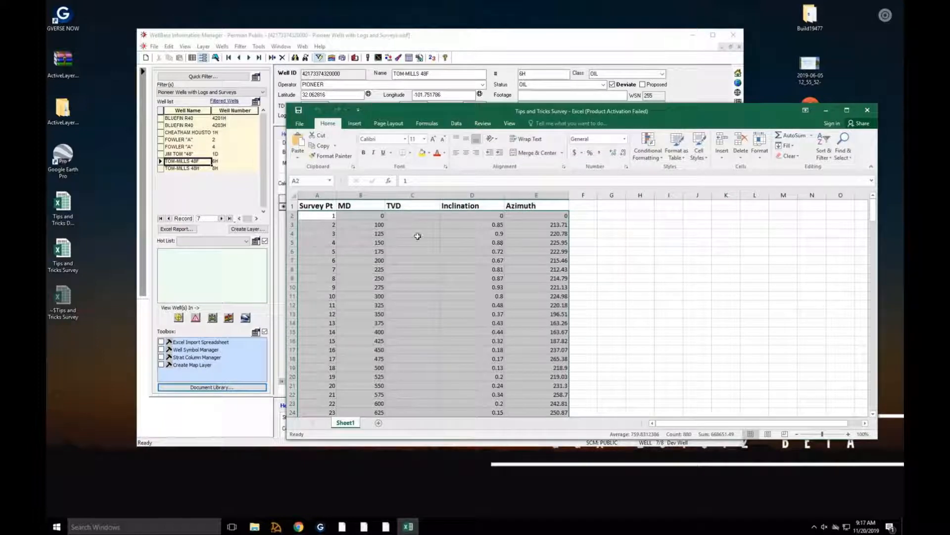
Step: Copy all survey rows from A2 through the last Azimuth value in row 221, leaving out the headers
{"action": "left_click", "coordinate": [312, 218]}
{"action": "left_click_drag", "start_coordinate": [335, 219], "coordinate": [551, 354]}
{"action": "right_click", "coordinate": [449, 275]}
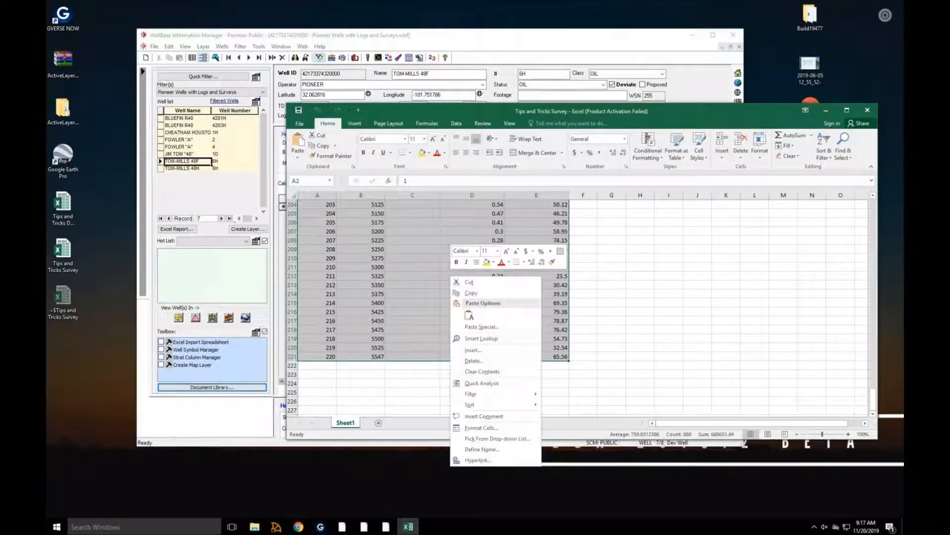
{"action": "left_click", "coordinate": [470, 294]}
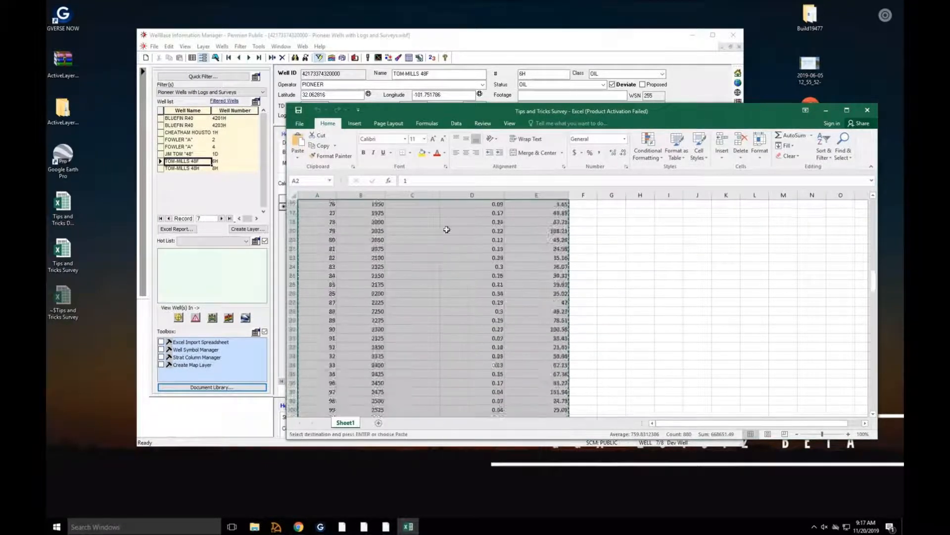
{"action": "scroll", "coordinate": [446, 227], "scroll_direction": "up", "scroll_amount": 20}
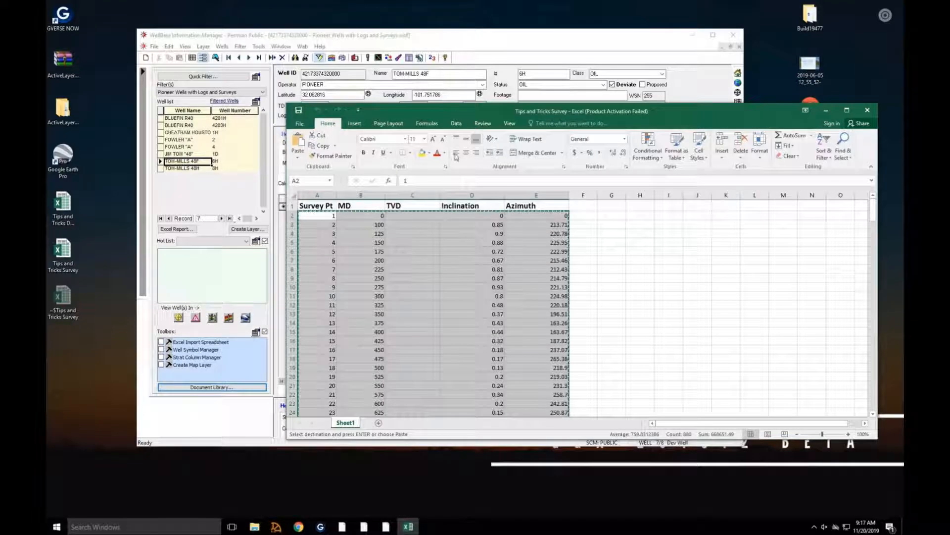
Step: Back in WellBase, paste the copied rows into the empty survey table and calculate the survey with formation/fault depths, holding MD constant
{"action": "left_click", "coordinate": [826, 110]}
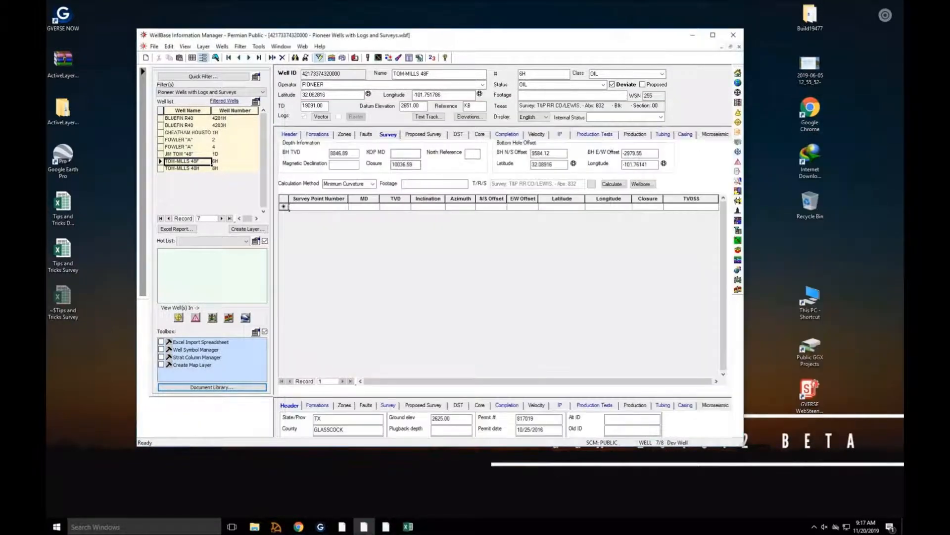
{"action": "right_click", "coordinate": [320, 207]}
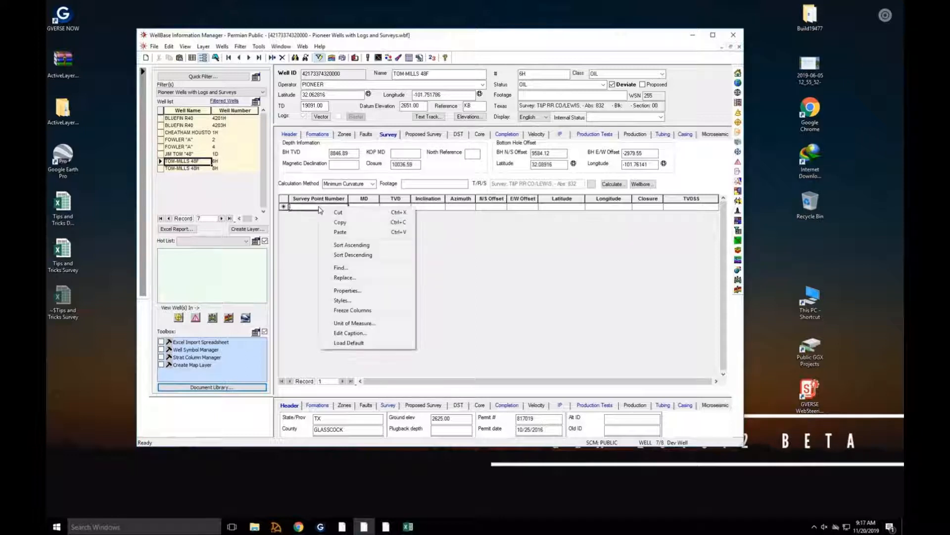
{"action": "left_click", "coordinate": [349, 233]}
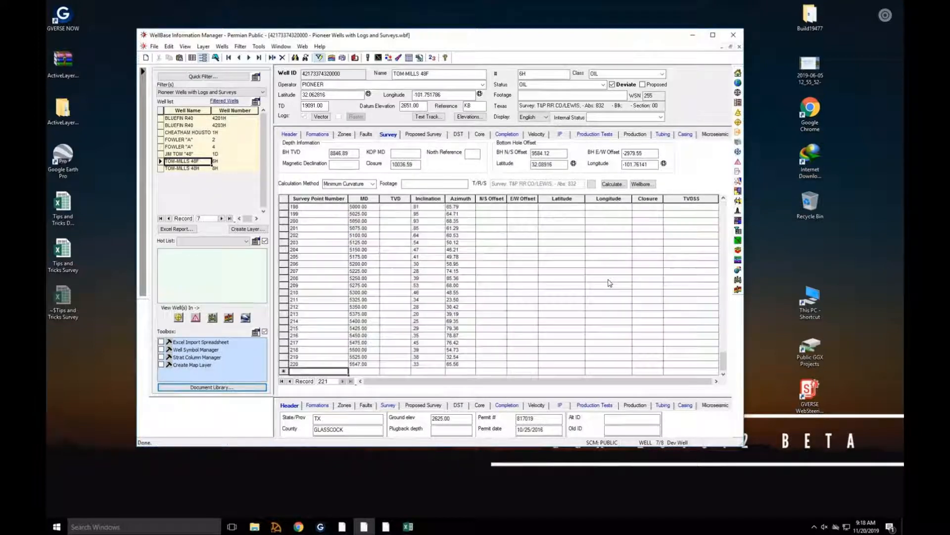
{"action": "left_click", "coordinate": [614, 185]}
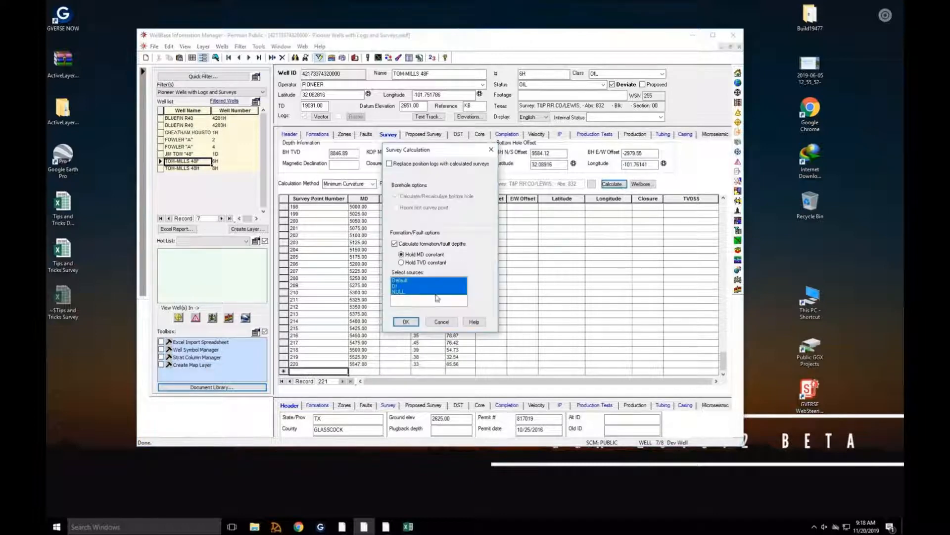
{"action": "left_click", "coordinate": [405, 323]}
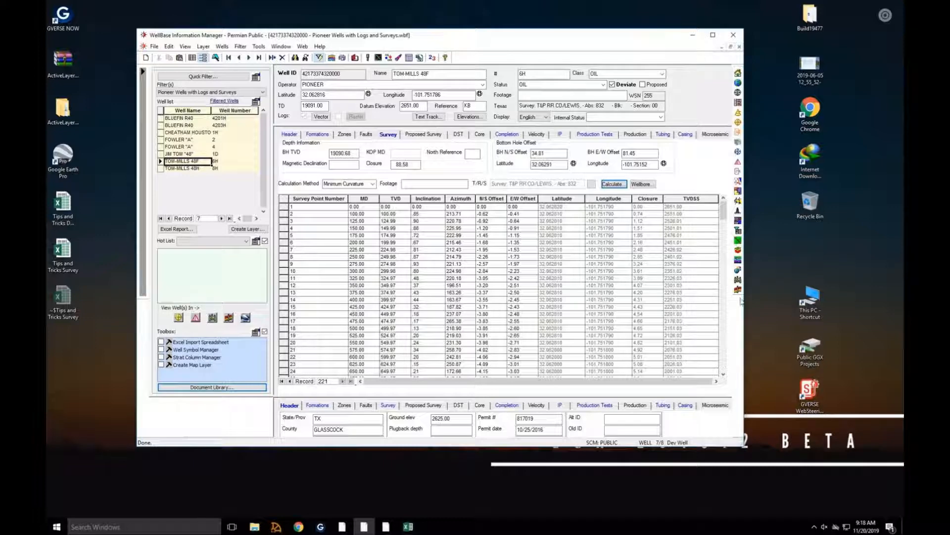
Step: Check the calculated survey down to its last point and highlight survey points 216 to 220
{"action": "left_click_drag", "start_coordinate": [724, 218], "coordinate": [724, 367]}
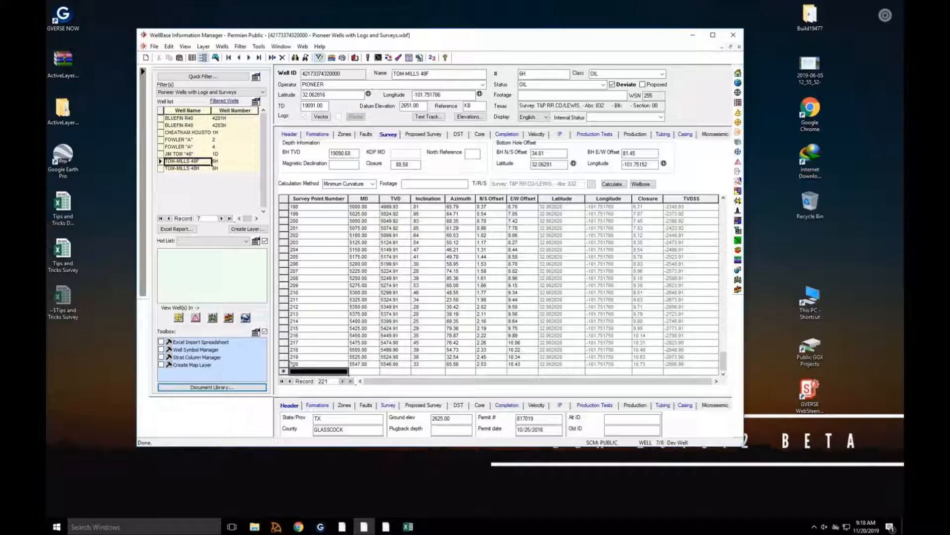
{"action": "left_click", "coordinate": [284, 371]}
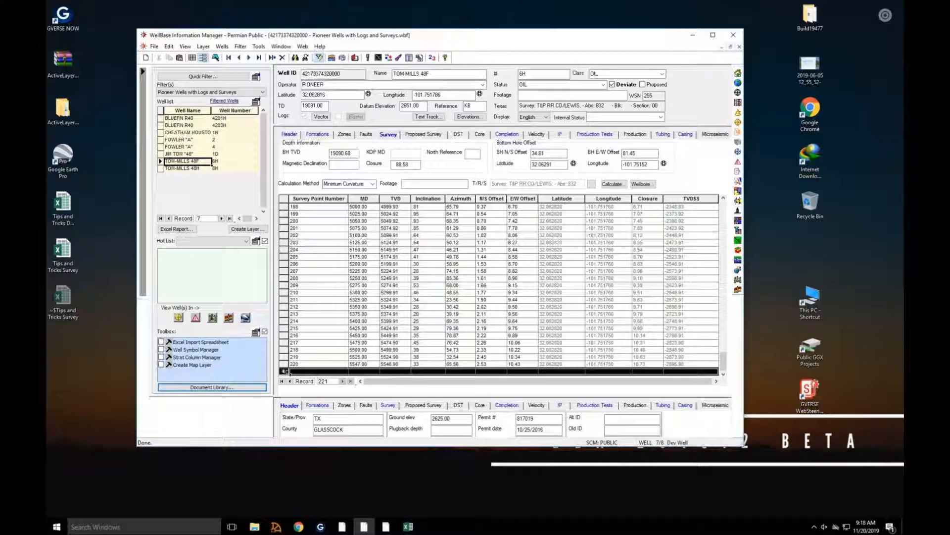
{"action": "left_click", "coordinate": [304, 357]}
{"action": "left_click_drag", "start_coordinate": [284, 335], "coordinate": [285, 363]}
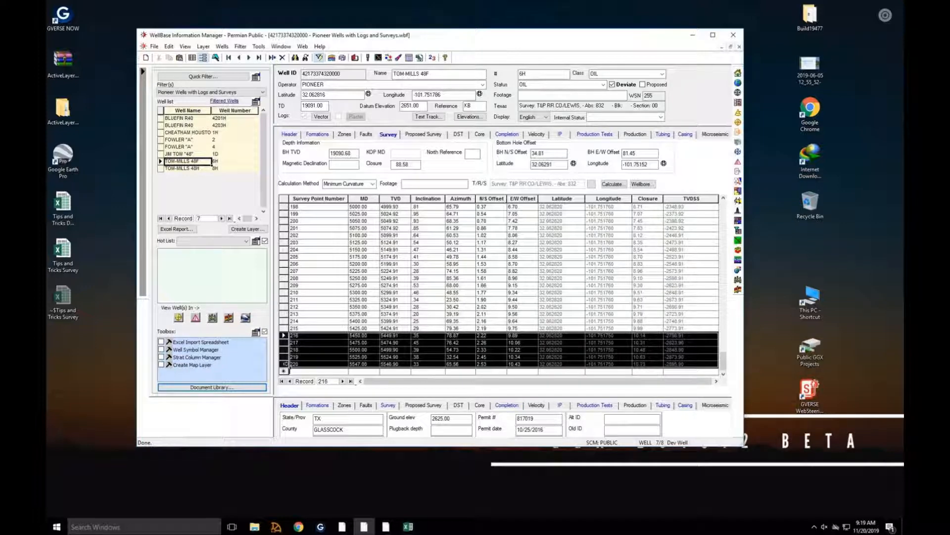
Step: Return to the well's header data and view all filtered wells in the satellite viewer, dismissing Google Earth's start-up tips
{"action": "left_click", "coordinate": [290, 134]}
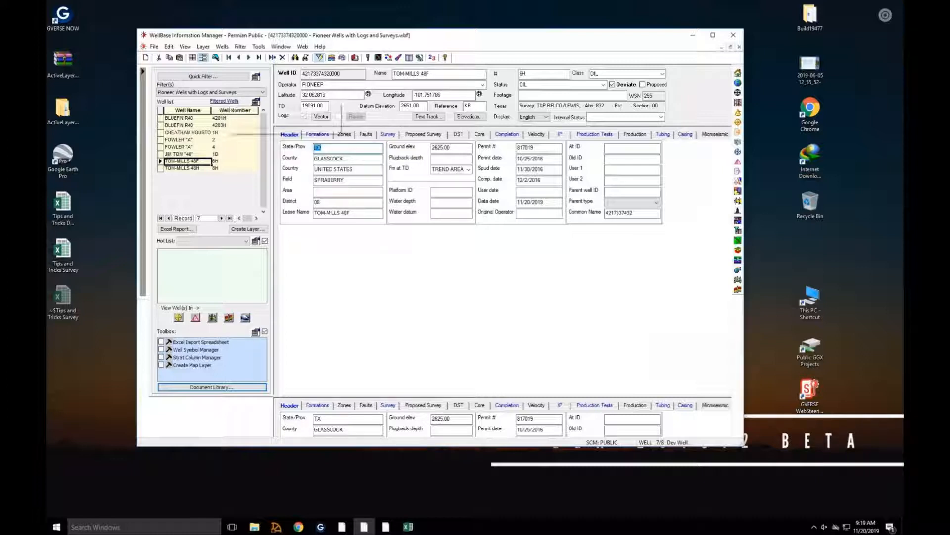
{"action": "left_click", "coordinate": [233, 103]}
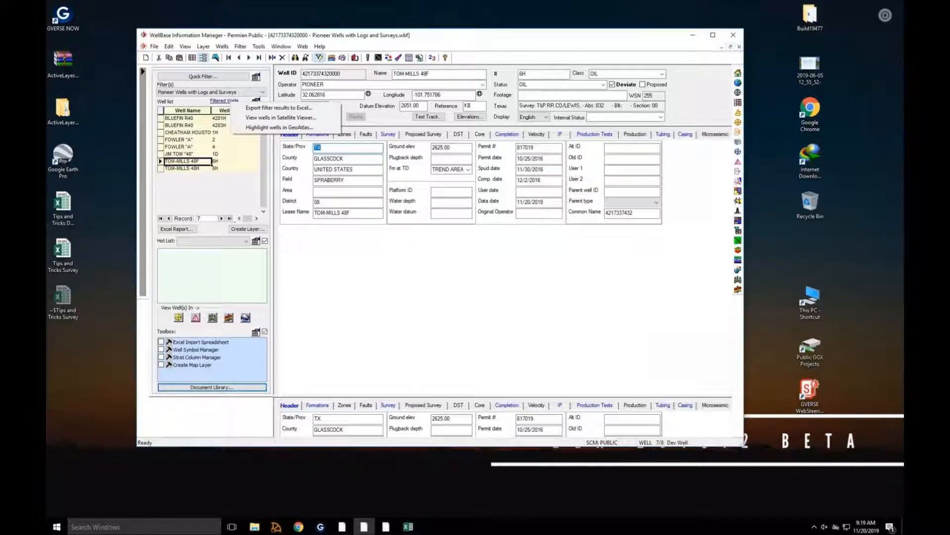
{"action": "left_click", "coordinate": [253, 119]}
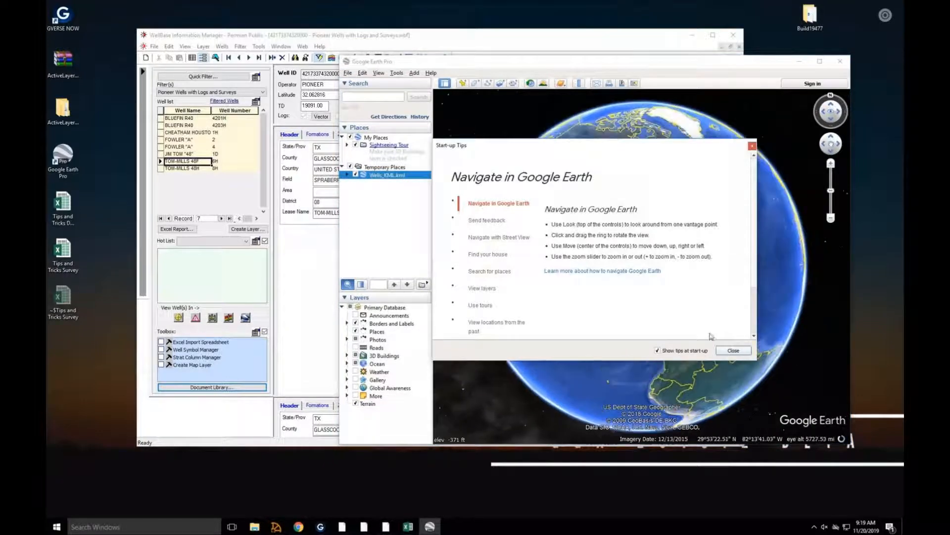
{"action": "left_click", "coordinate": [733, 350]}
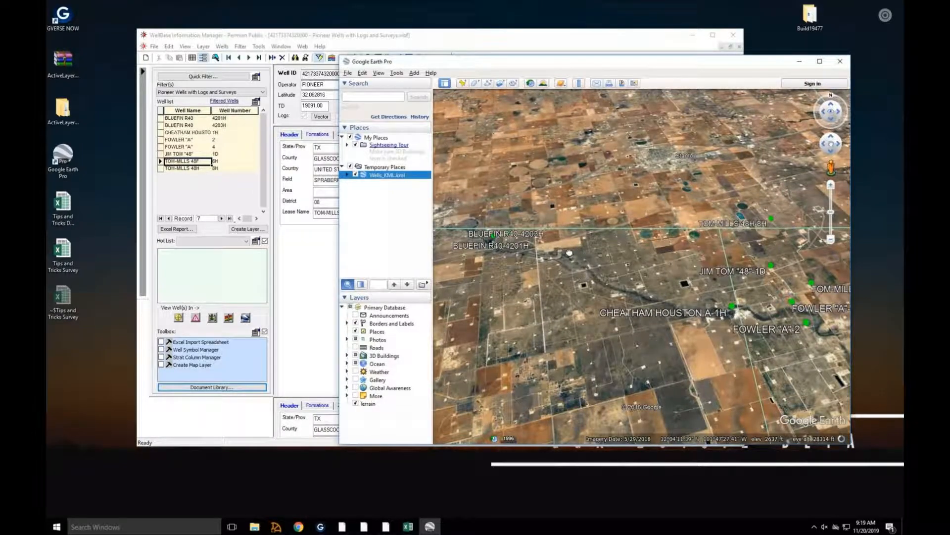
Step: Examine the mapped well locations around the TOM MILLS and FOWLER wells, keeping Google Earth open
{"action": "left_click_drag", "start_coordinate": [624, 262], "coordinate": [559, 251]}
{"action": "left_click_drag", "start_coordinate": [713, 219], "coordinate": [662, 211]}
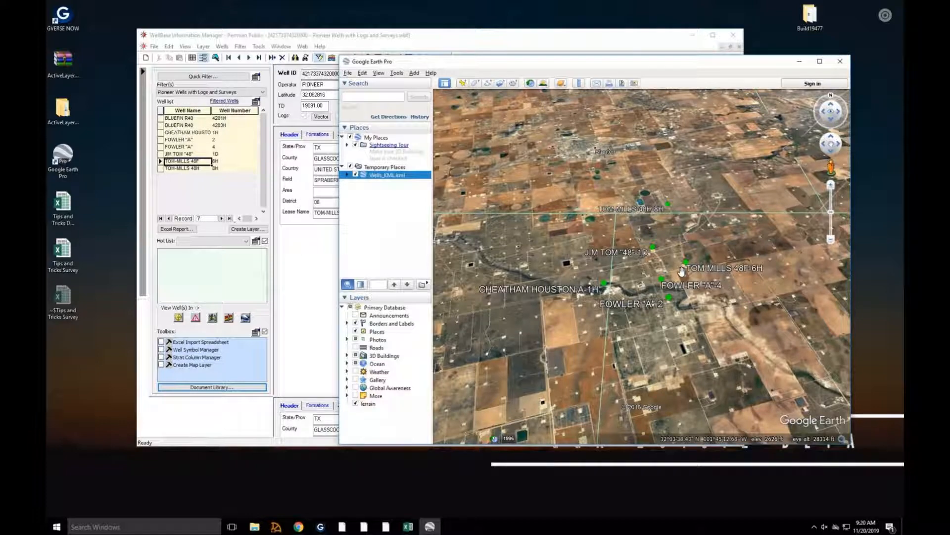
{"action": "scroll", "coordinate": [682, 270], "scroll_direction": "down", "scroll_amount": 3}
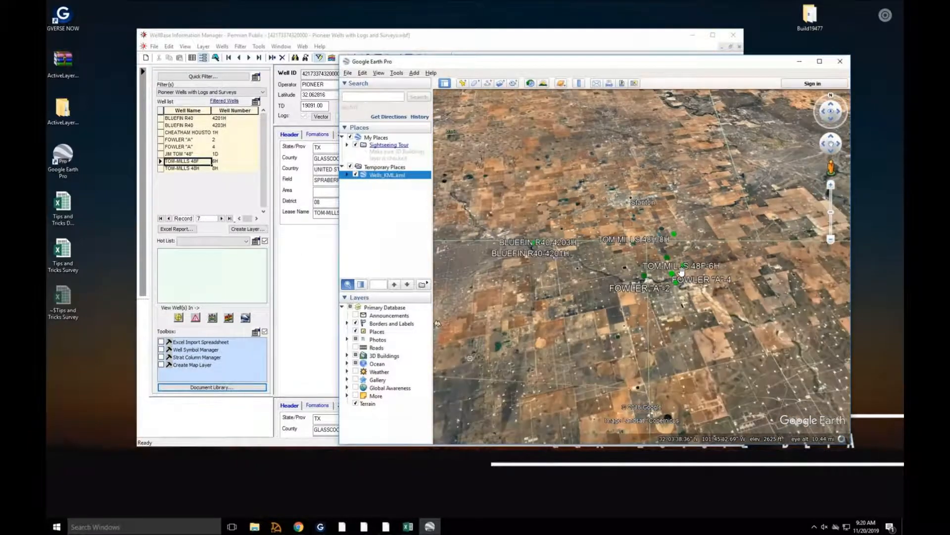
{"action": "scroll", "coordinate": [682, 270], "scroll_direction": "up", "scroll_amount": 3}
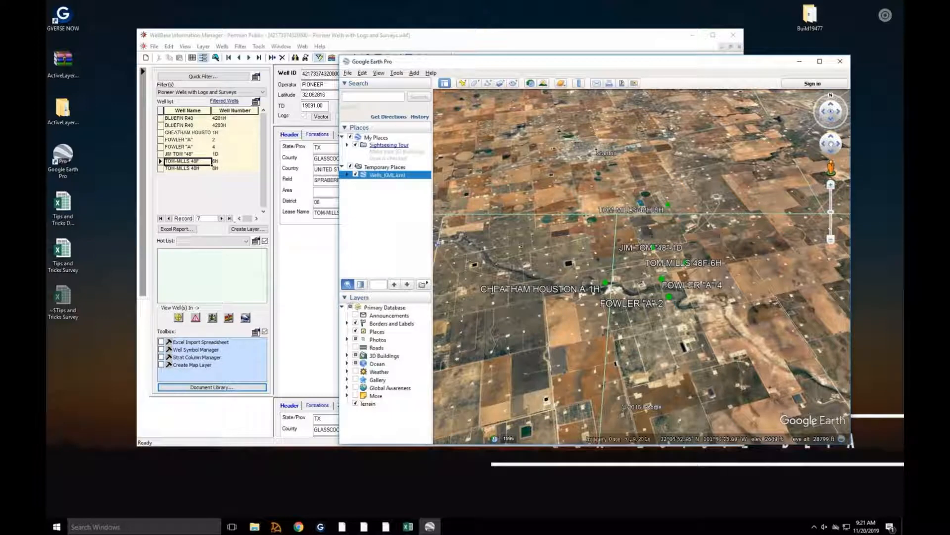
{"action": "left_click", "coordinate": [836, 64]}
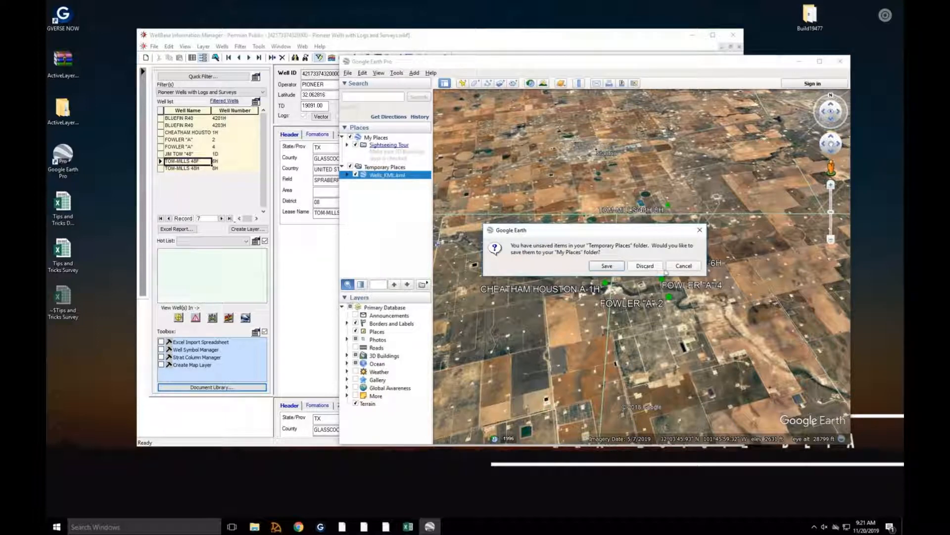
{"action": "left_click", "coordinate": [682, 266]}
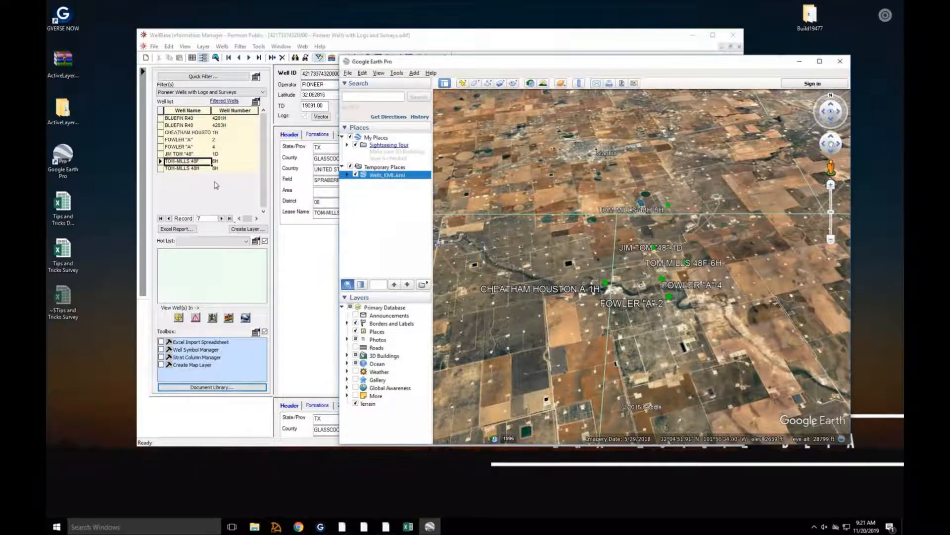
Step: Send well FOWLER "A" 4 from WellBase to the satellite viewer and view its location in Google Earth
{"action": "left_click", "coordinate": [173, 148]}
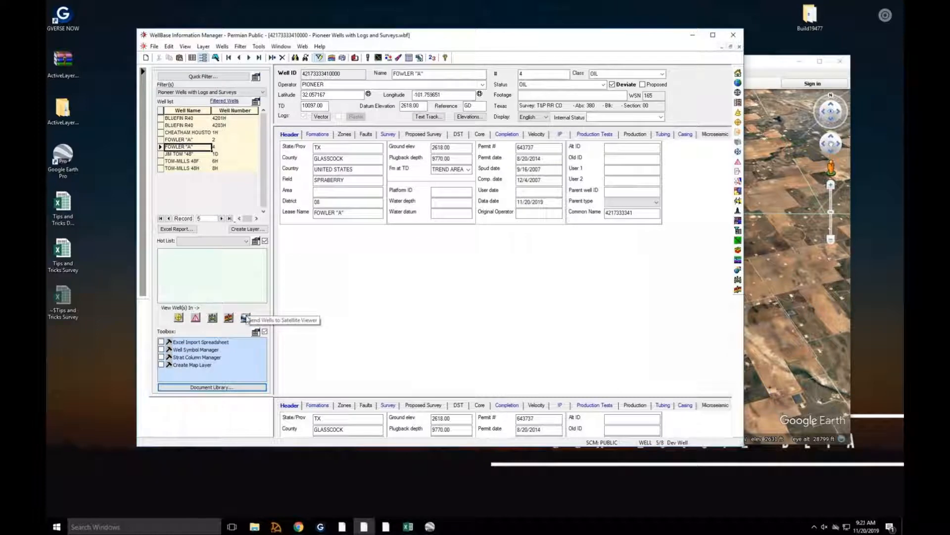
{"action": "left_click", "coordinate": [246, 320]}
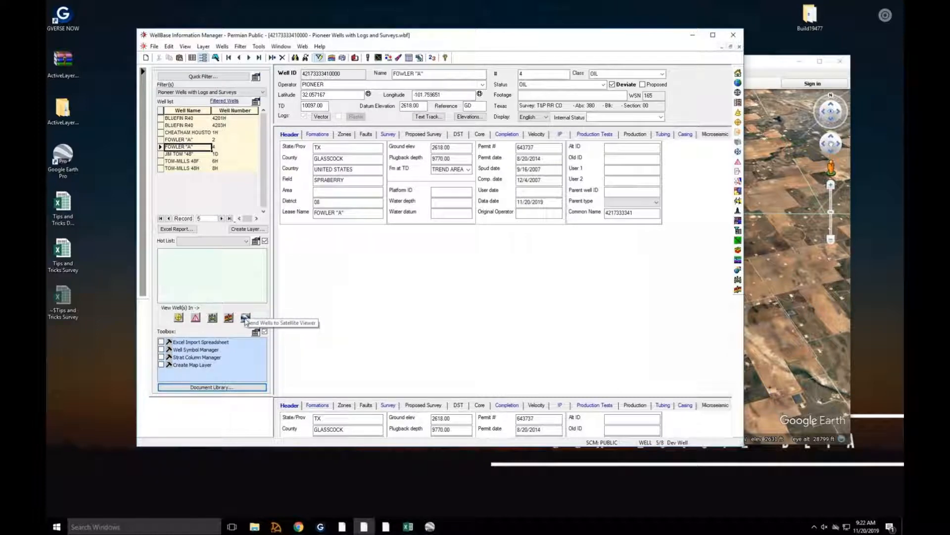
{"action": "left_click", "coordinate": [246, 319]}
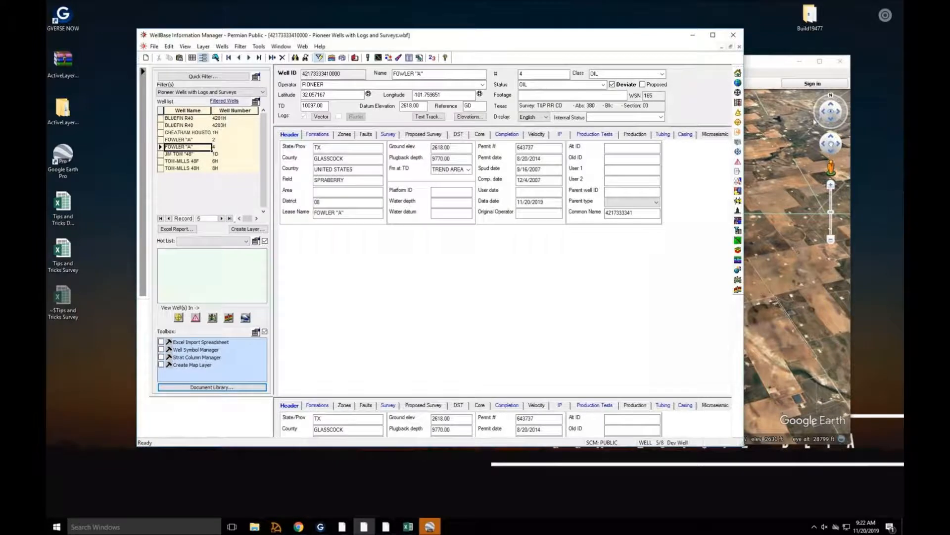
{"action": "left_click", "coordinate": [765, 80]}
{"action": "left_click", "coordinate": [583, 270]}
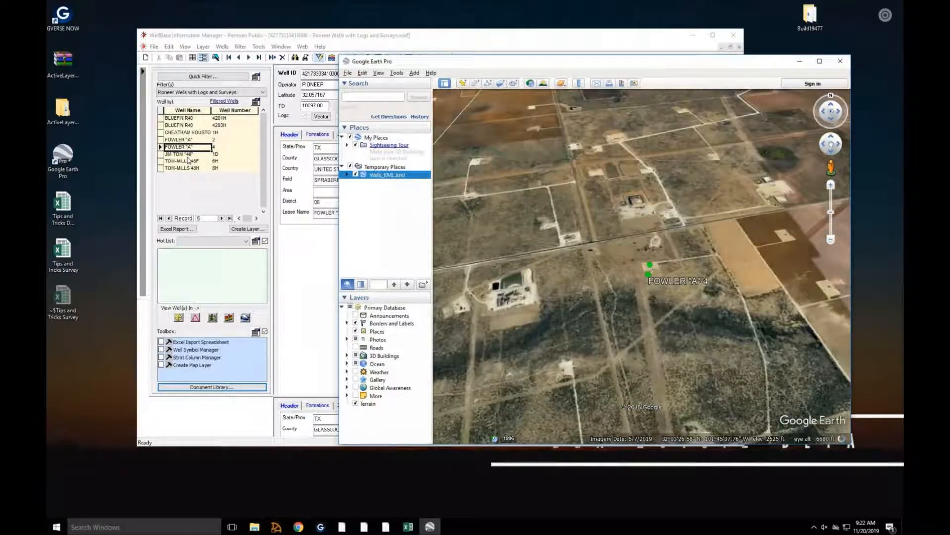
Step: Send well JIM TOM "48" 1D to the satellite viewer and reload Wells_KML.kml in Google Earth to view its location
{"action": "left_click", "coordinate": [187, 154]}
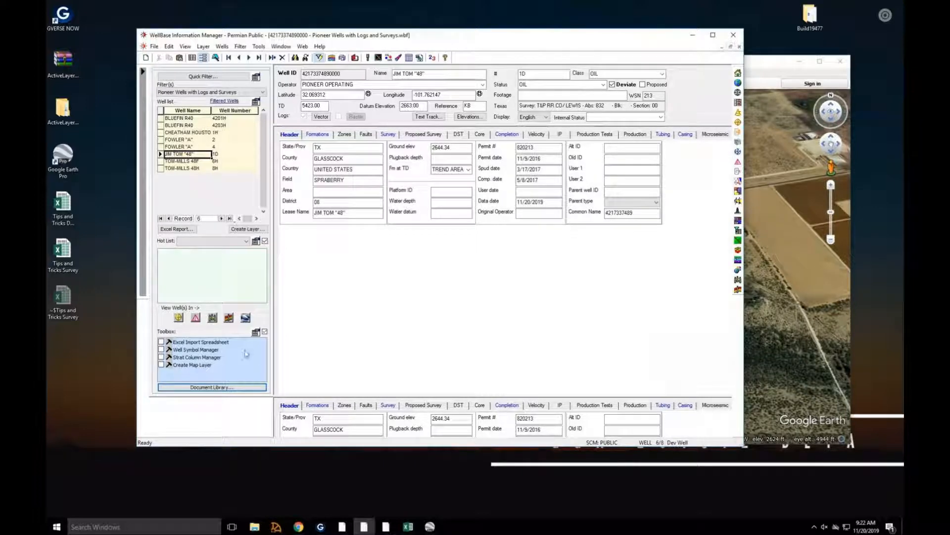
{"action": "left_click", "coordinate": [246, 319]}
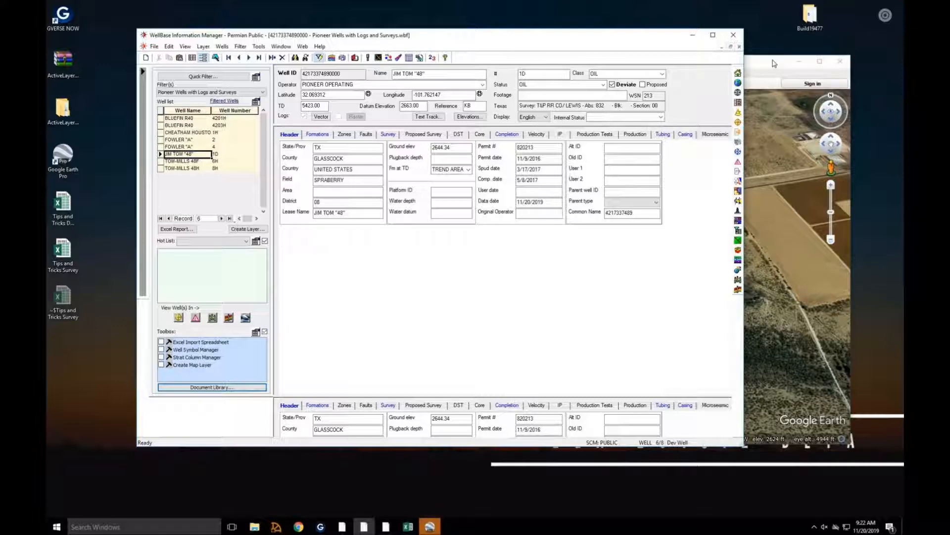
{"action": "left_click", "coordinate": [774, 63]}
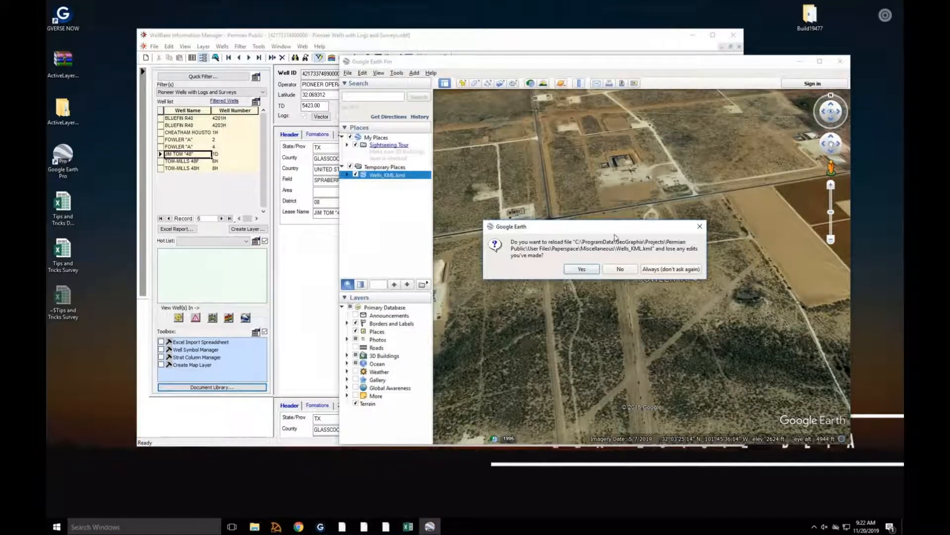
{"action": "left_click", "coordinate": [581, 270]}
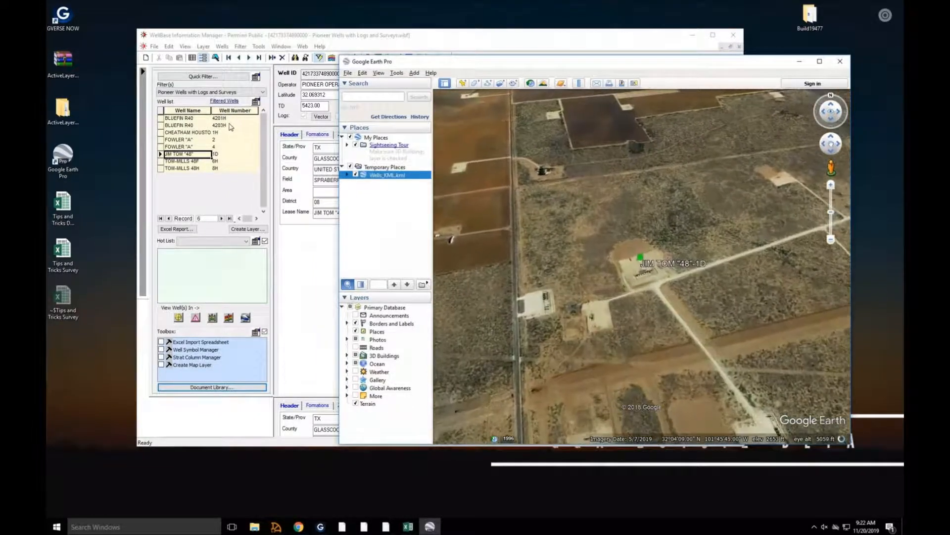
Step: View well FOWLER "A" 2 from WellBase in Google Earth, reloading the KML file, and close Google Earth, discarding the temporary places
{"action": "left_click", "coordinate": [187, 140]}
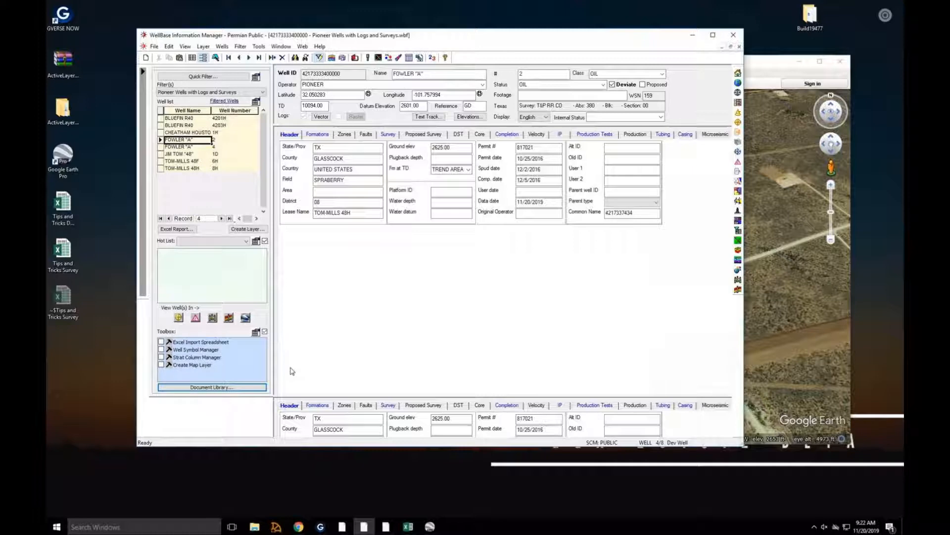
{"action": "left_click", "coordinate": [245, 317]}
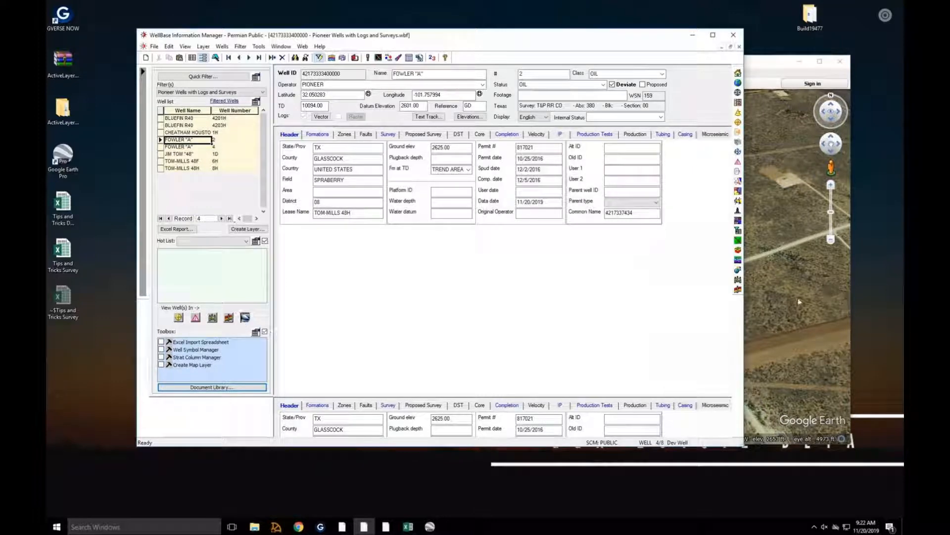
{"action": "left_click", "coordinate": [786, 64]}
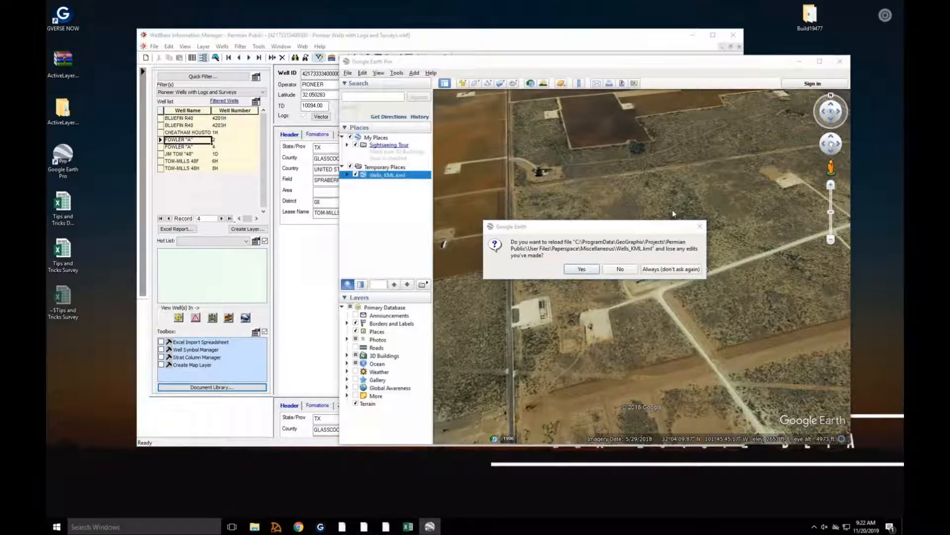
{"action": "left_click", "coordinate": [581, 269]}
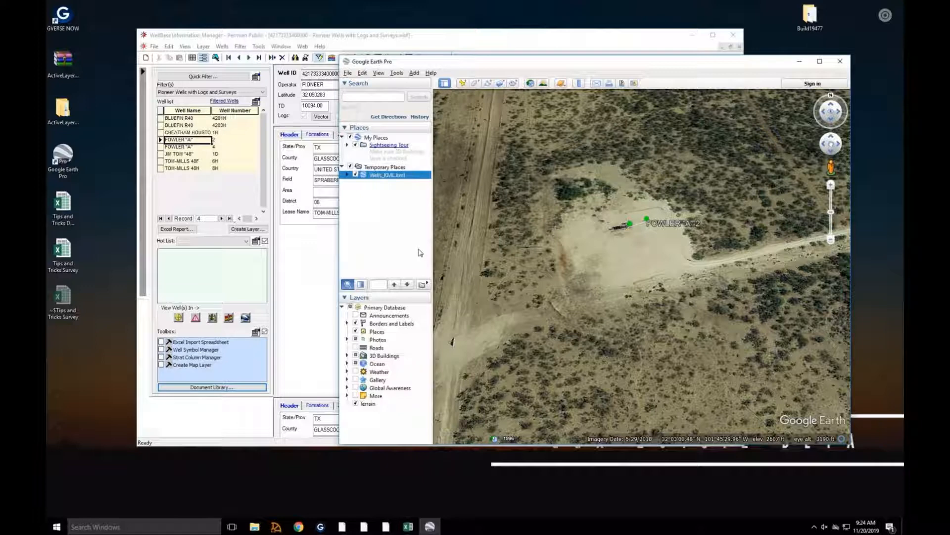
{"action": "left_click", "coordinate": [840, 61]}
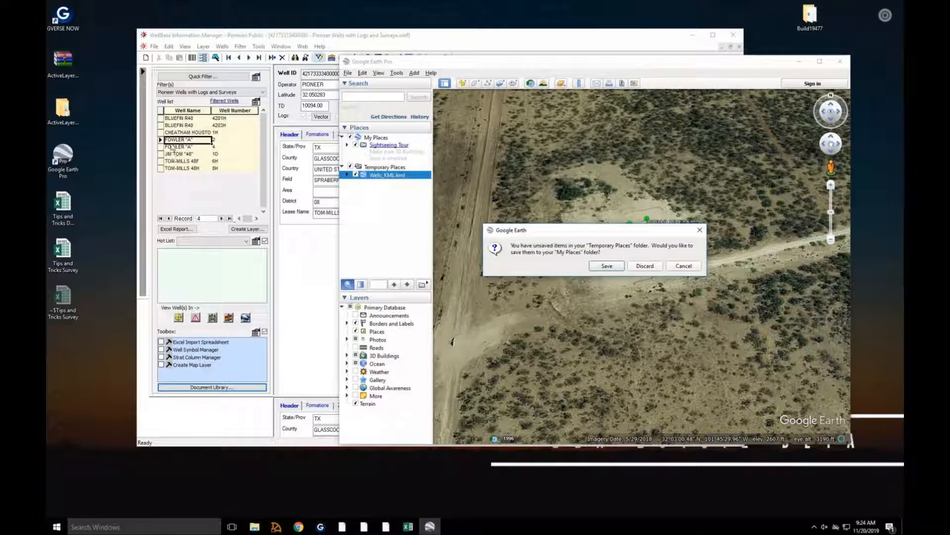
{"action": "left_click", "coordinate": [645, 267]}
Step: Export the Pioneer Wells with Logs and Surveys filter results to Excel, dismissing the Office activation wizard, and minimize the workbook
{"action": "left_click", "coordinate": [230, 102]}
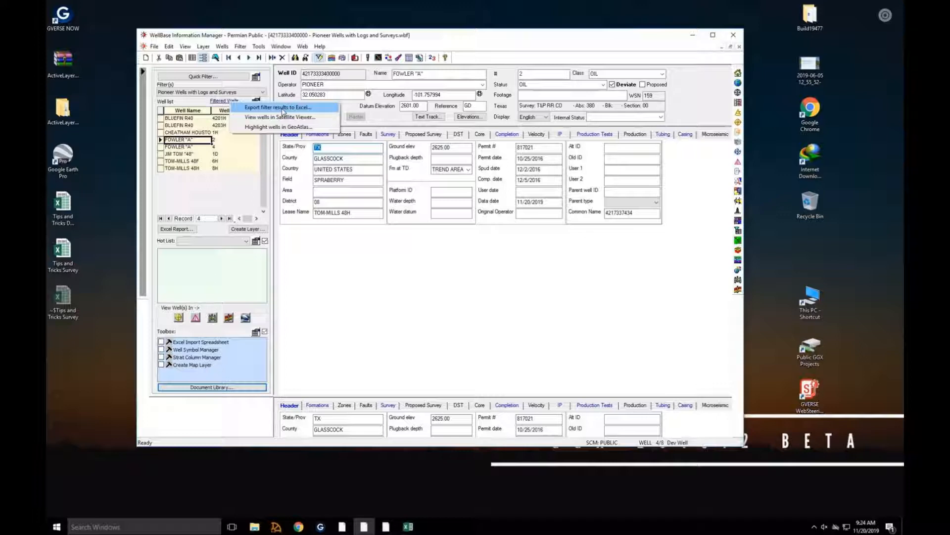
{"action": "left_click", "coordinate": [283, 109]}
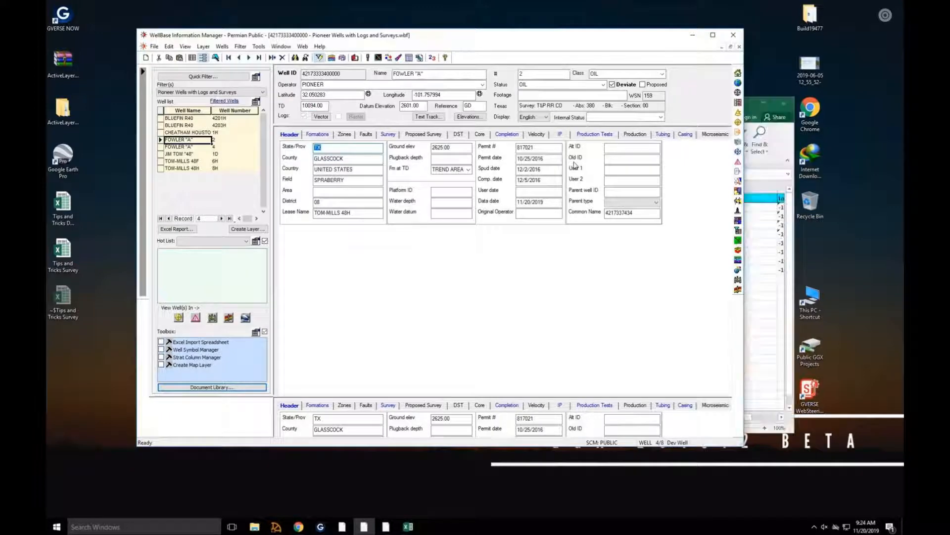
{"action": "left_click", "coordinate": [748, 103]}
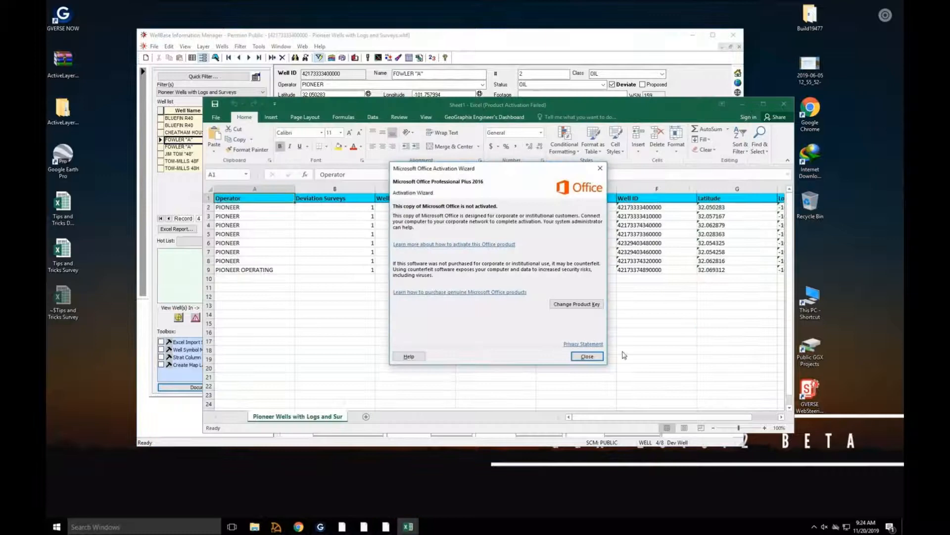
{"action": "left_click", "coordinate": [587, 356]}
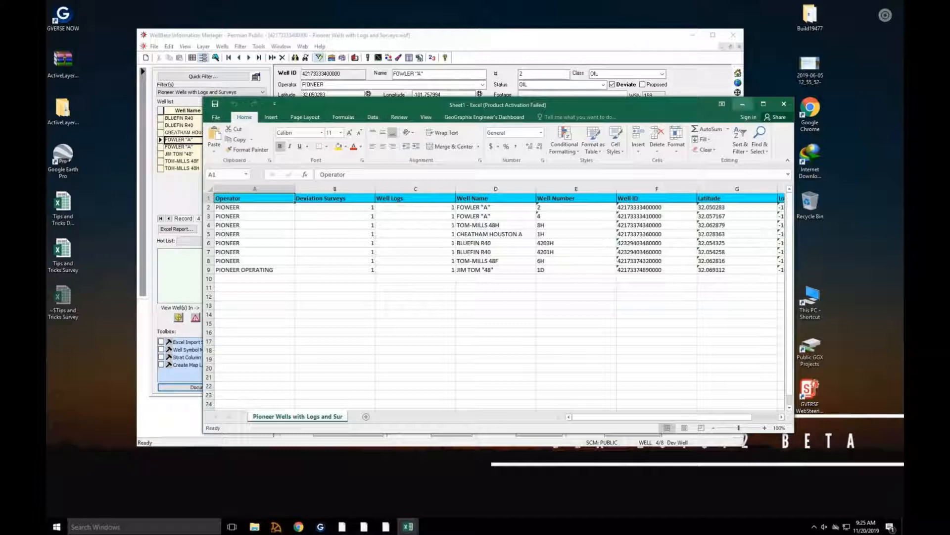
{"action": "left_click", "coordinate": [742, 105]}
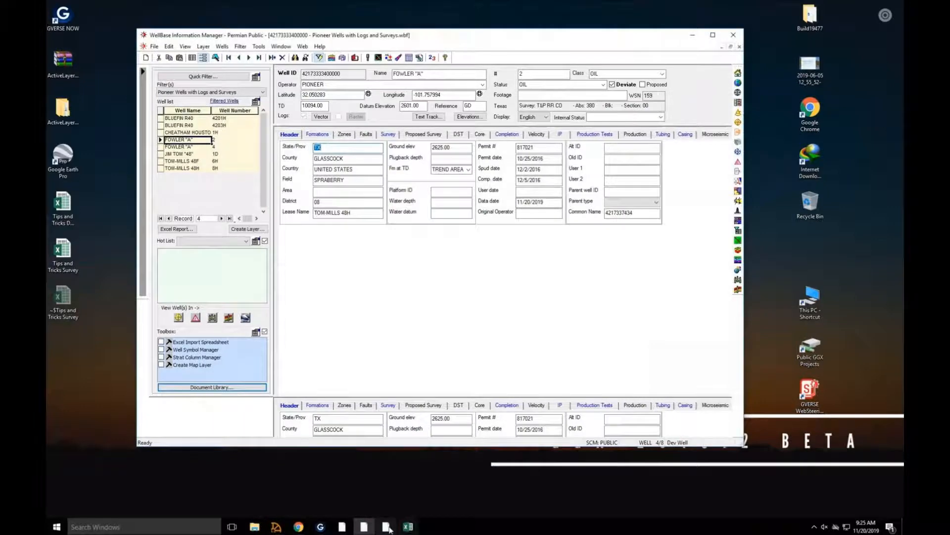
Step: Bring up the GeoAtlas map in a smaller window and highlight the filtered wells in it from WellBase
{"action": "left_click", "coordinate": [387, 527]}
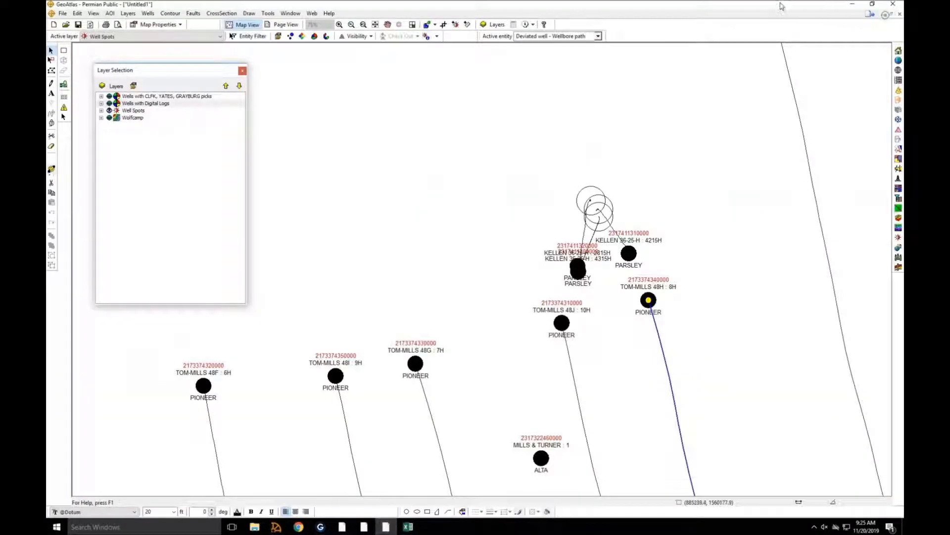
{"action": "double_click", "coordinate": [807, 6]}
{"action": "left_click_drag", "start_coordinate": [745, 74], "coordinate": [700, 122]}
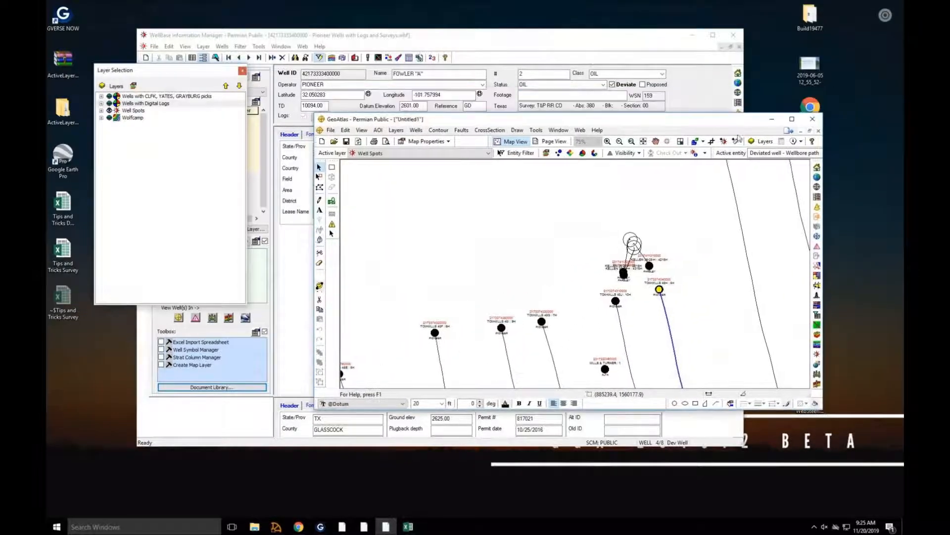
{"action": "left_click", "coordinate": [513, 44]}
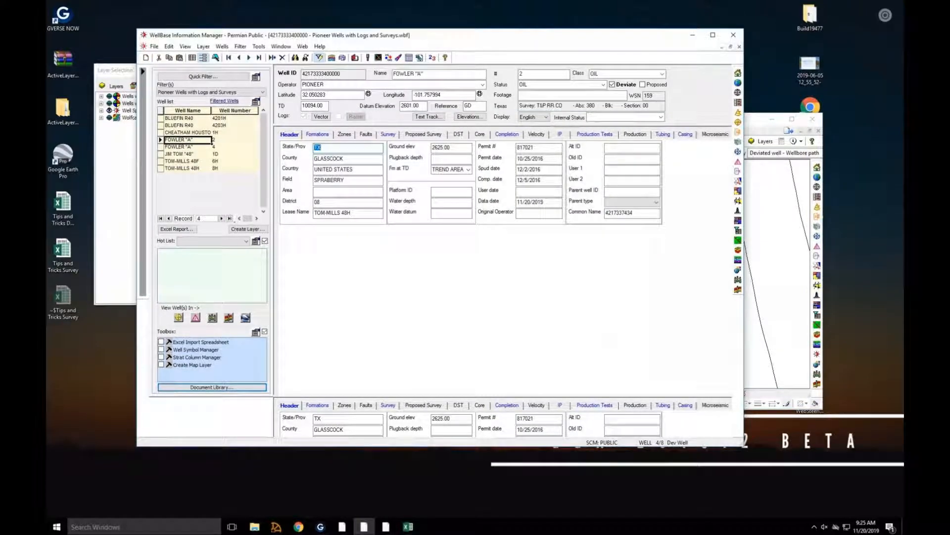
{"action": "left_click", "coordinate": [256, 101]}
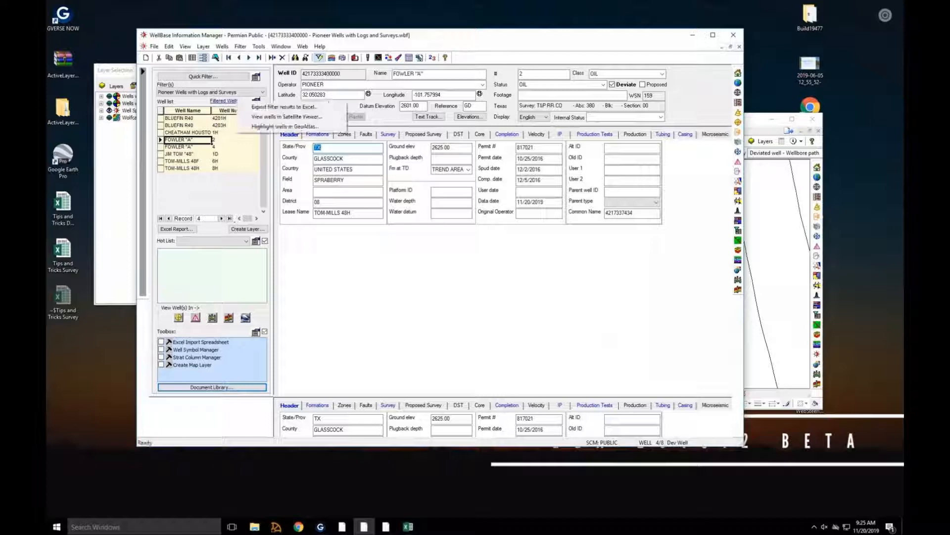
{"action": "left_click", "coordinate": [271, 127]}
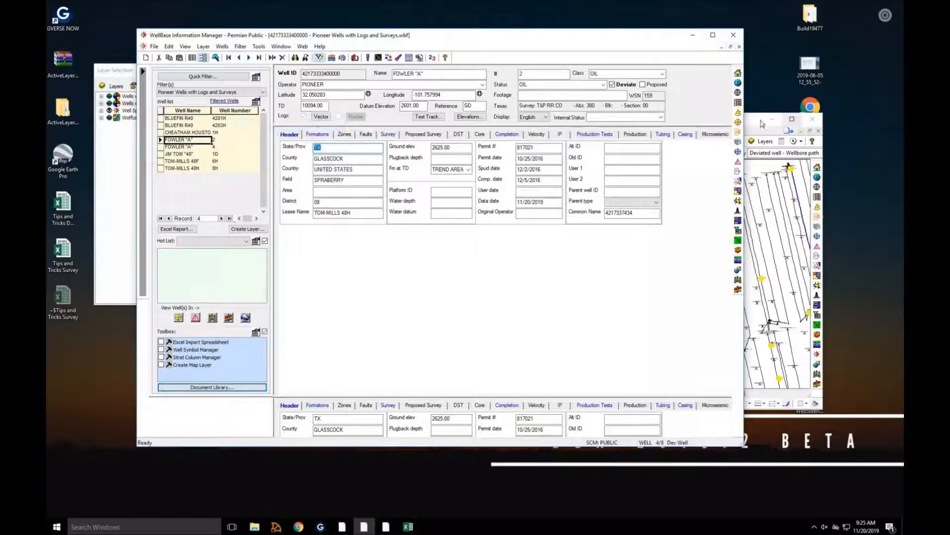
Step: Examine the highlighted wells on the maximized GeoAtlas map, restore its smaller window and return to WellBase
{"action": "left_click", "coordinate": [792, 120]}
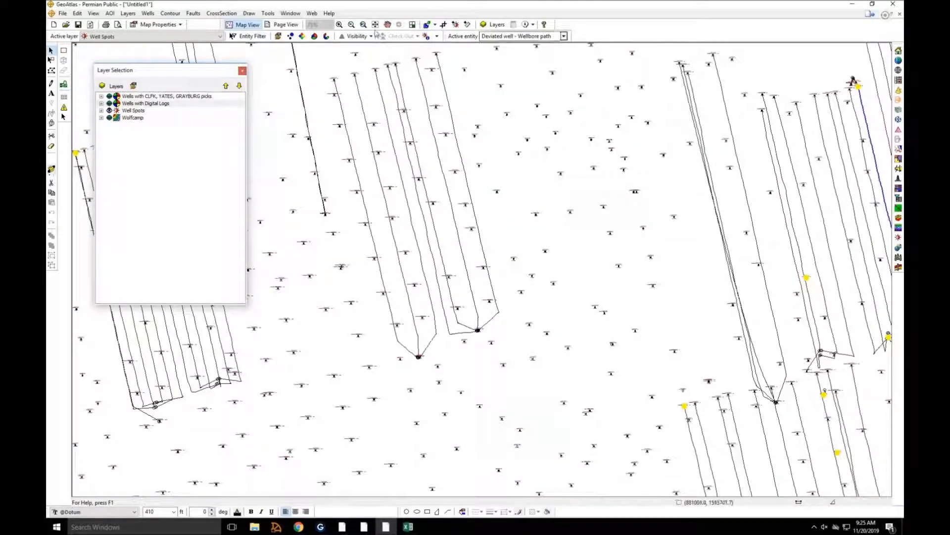
{"action": "left_click", "coordinate": [388, 25]}
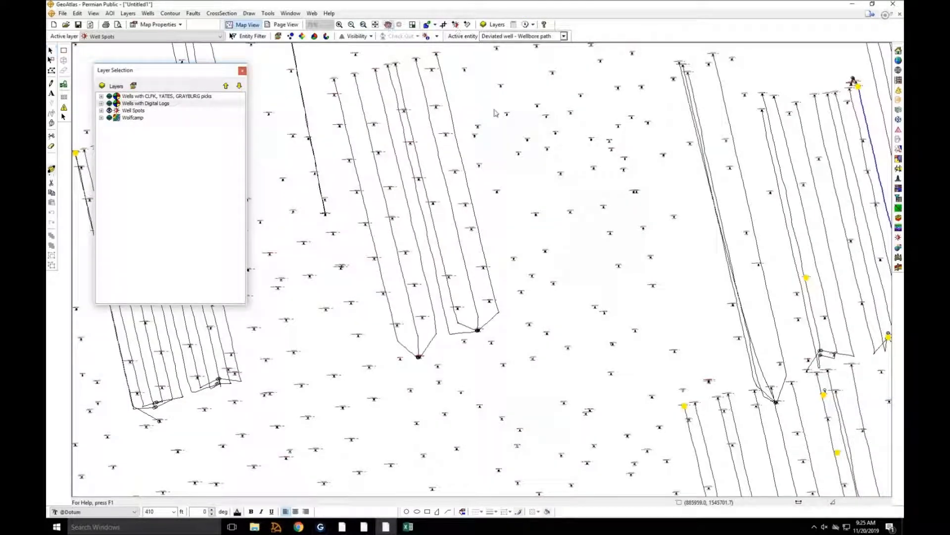
{"action": "left_click_drag", "start_coordinate": [745, 280], "coordinate": [560, 196]}
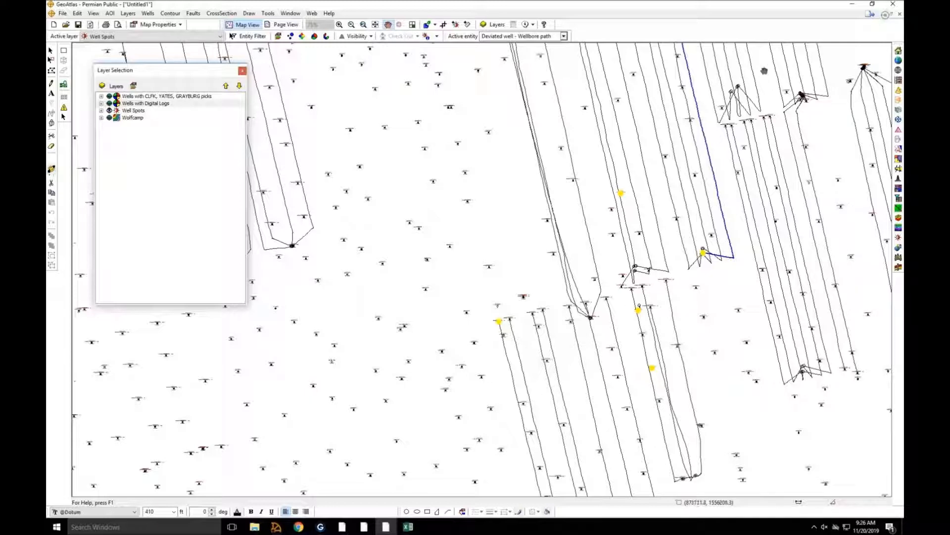
{"action": "left_click", "coordinate": [872, 5]}
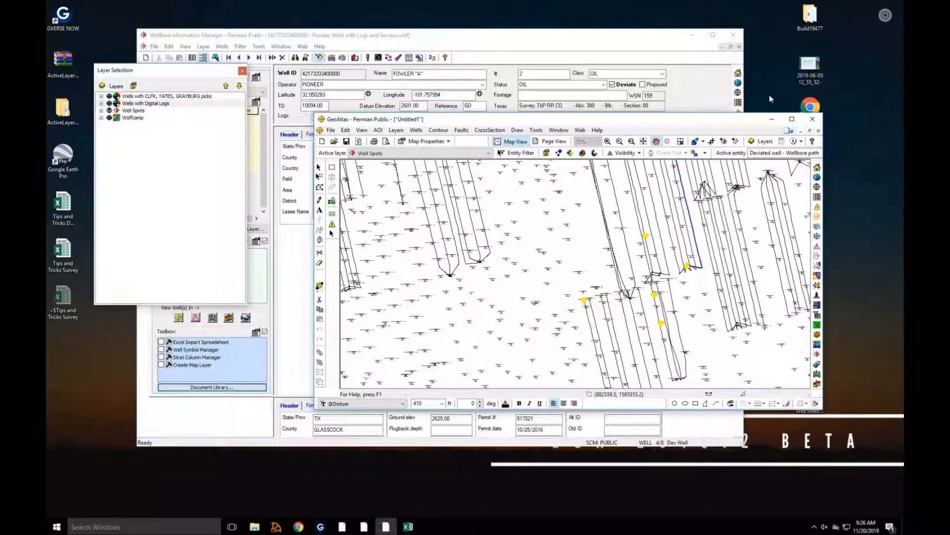
{"action": "left_click", "coordinate": [625, 39]}
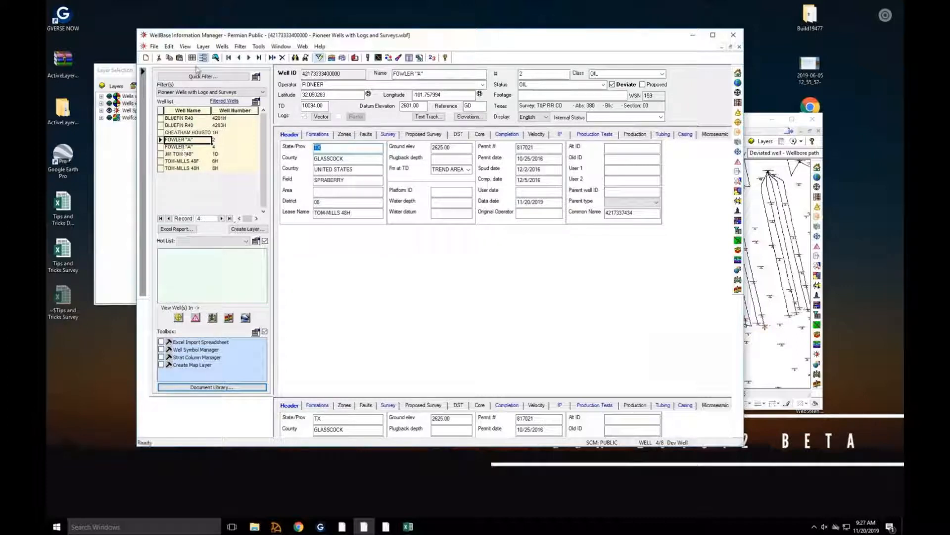
Step: Apply a quick filter for wells with operator ENCANA*, surveys and GR logs
{"action": "left_click", "coordinate": [207, 77]}
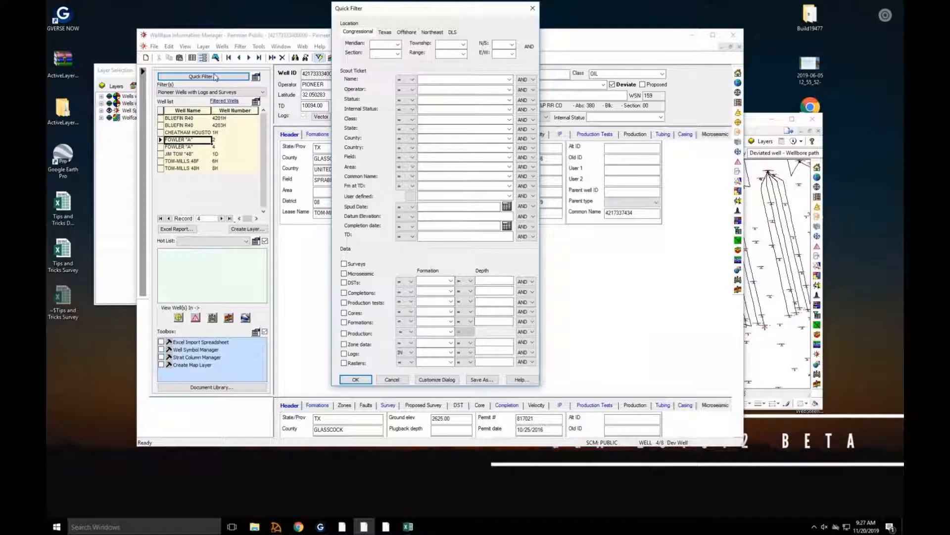
{"action": "left_click", "coordinate": [437, 90]}
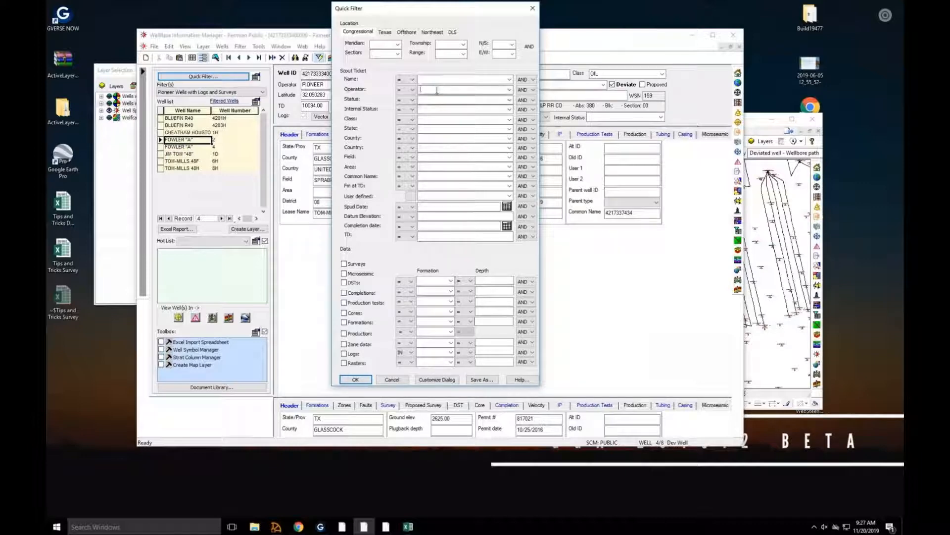
{"action": "type", "text": "ENCANA*"}
{"action": "left_click", "coordinate": [345, 264]}
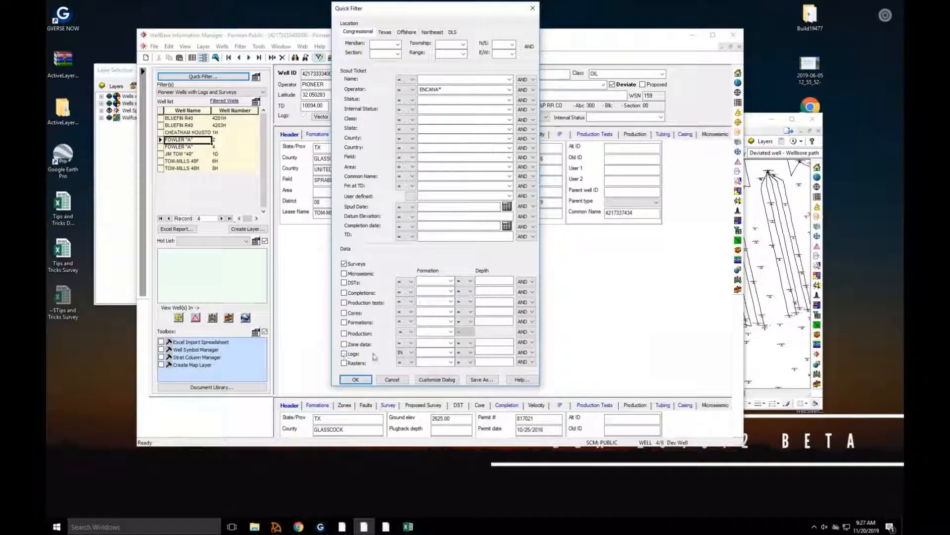
{"action": "left_click", "coordinate": [451, 352]}
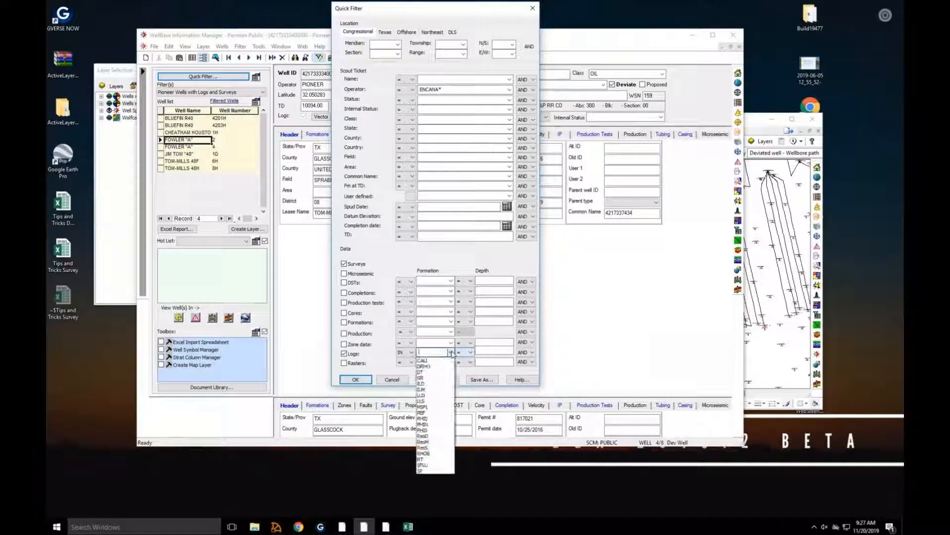
{"action": "left_click", "coordinate": [428, 378]}
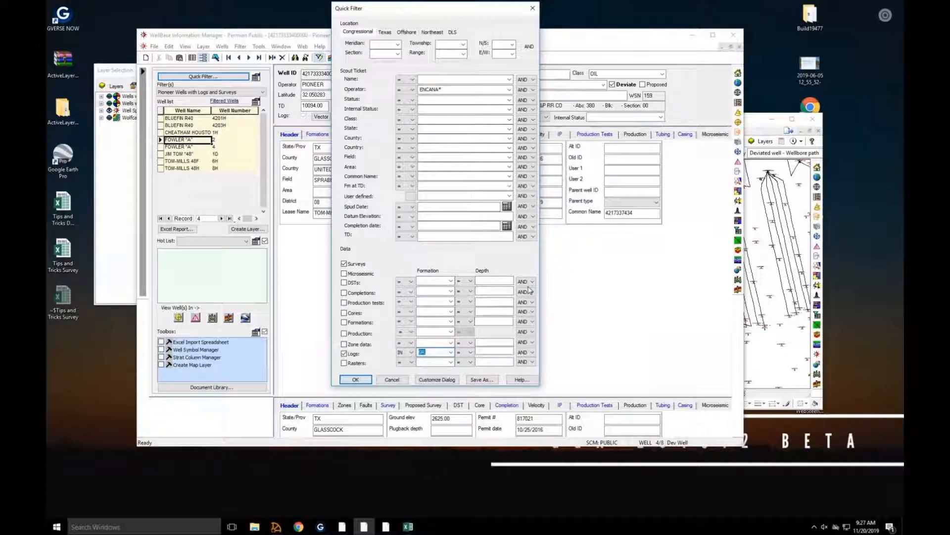
{"action": "left_click", "coordinate": [355, 380]}
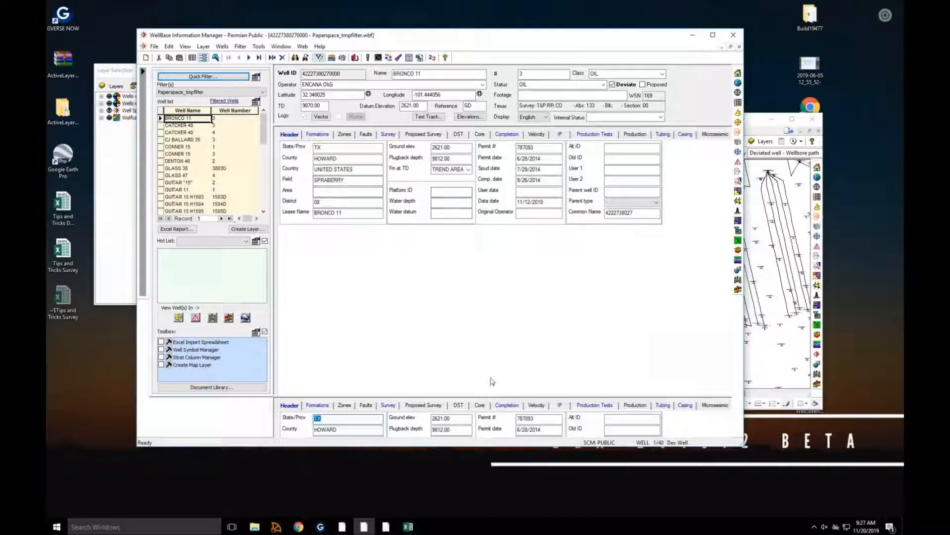
Step: Enlarge the lower well data pane and save the current quick filter as Encana Wells
{"action": "left_click_drag", "start_coordinate": [491, 395], "coordinate": [490, 235]}
{"action": "left_click", "coordinate": [214, 76]}
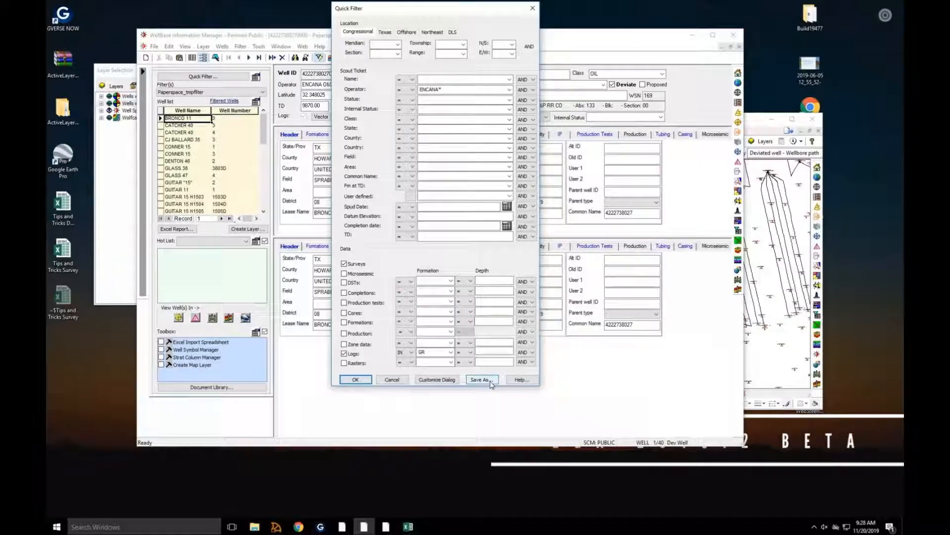
{"action": "left_click", "coordinate": [491, 382]}
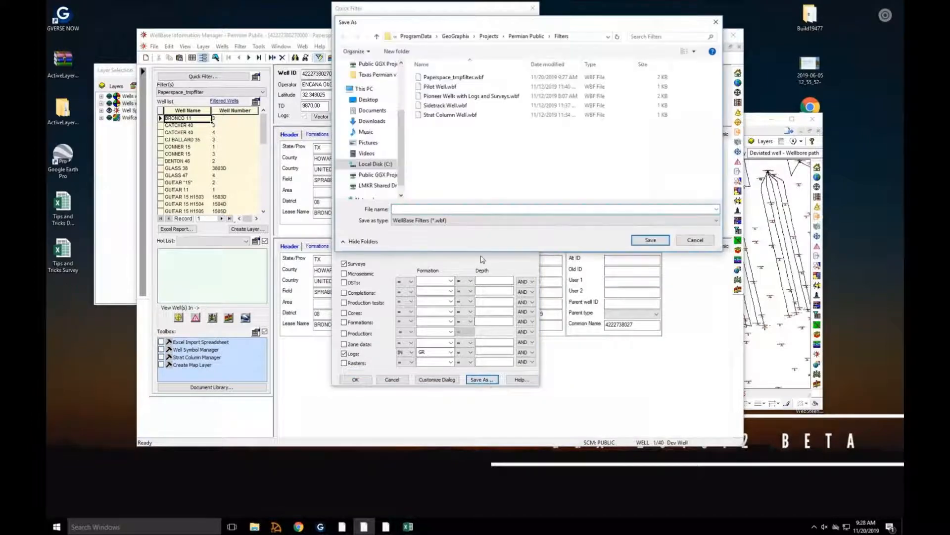
{"action": "type", "text": "Lncana"}
{"action": "key", "text": "BackSpace"}
{"action": "key", "text": "BackSpace"}
{"action": "key", "text": "BackSpace"}
{"action": "type", "text": "ana Wells"}
{"action": "left_click", "coordinate": [648, 242]}
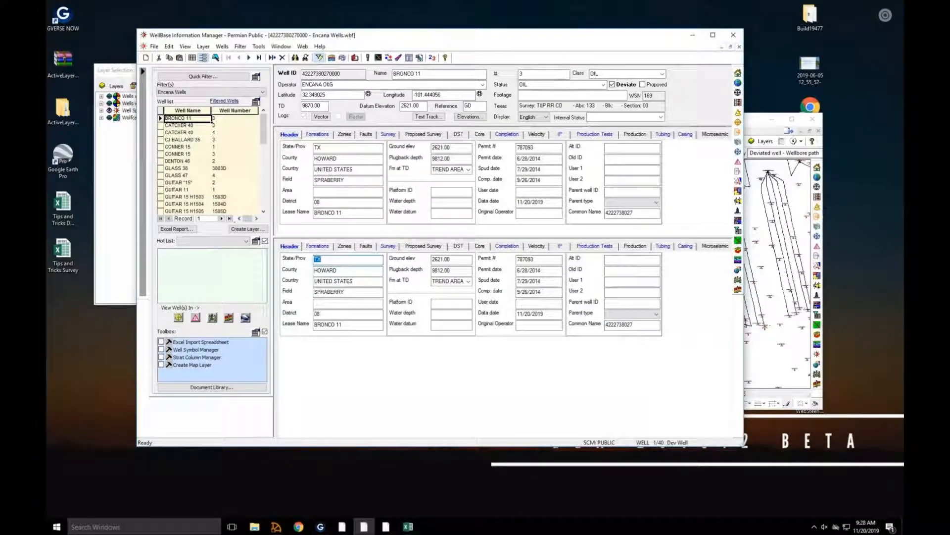
Step: Review the quick filter criteria of Encana Wells and close the filter settings without changes
{"action": "left_click", "coordinate": [221, 79]}
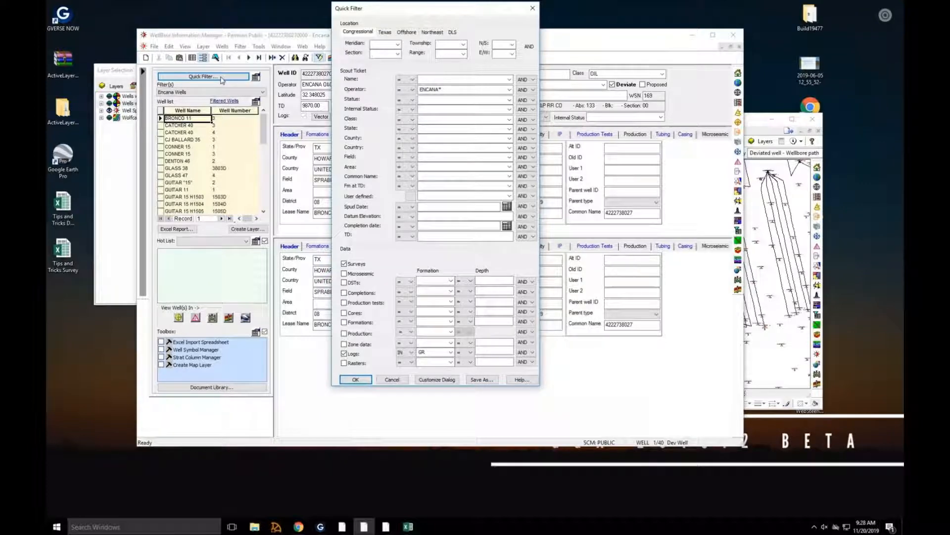
{"action": "left_click", "coordinate": [474, 91]}
{"action": "left_click", "coordinate": [532, 9]}
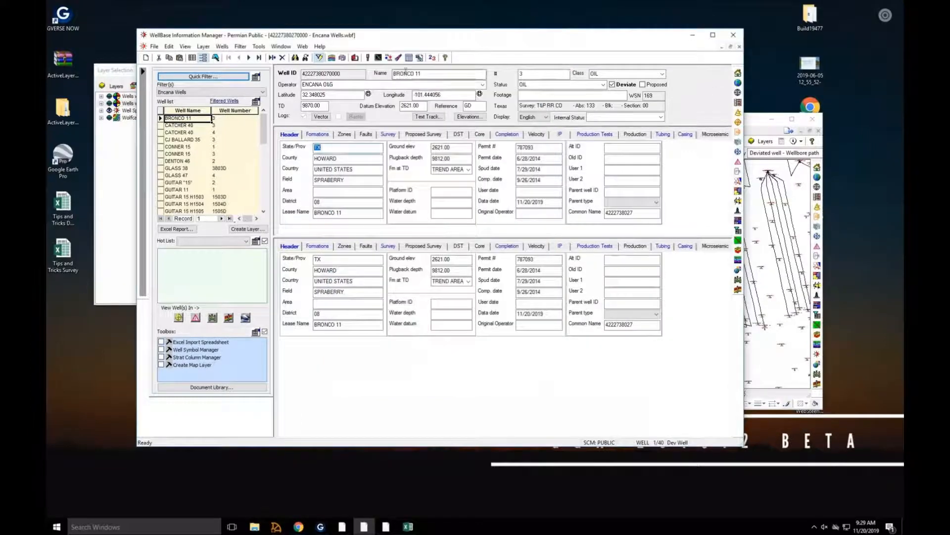
Step: Set up a replacement on the Status scout field that searches for OIL*
{"action": "left_click", "coordinate": [222, 46]}
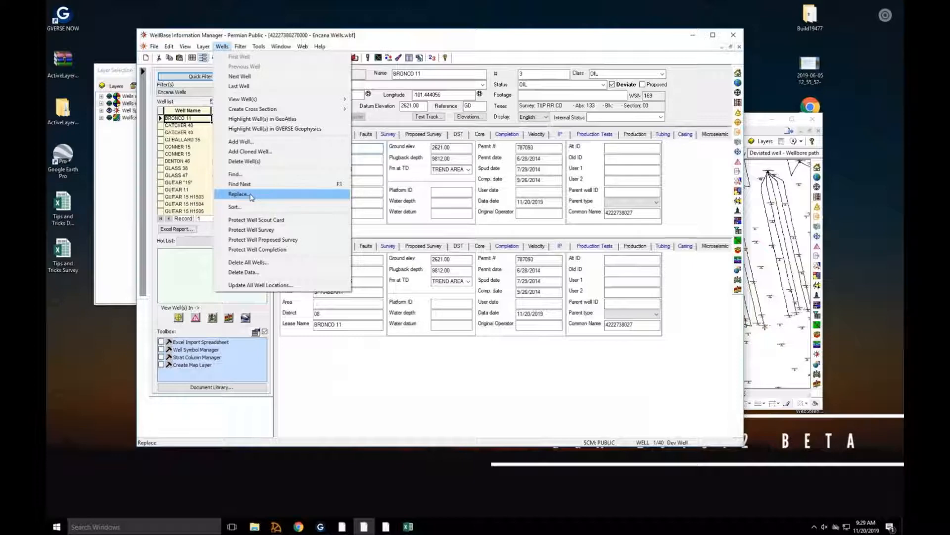
{"action": "left_click", "coordinate": [251, 197]}
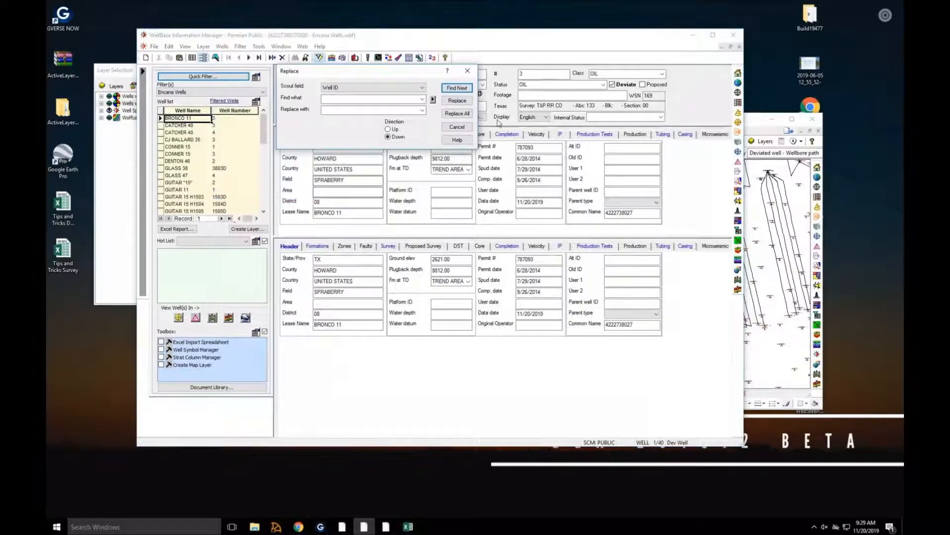
{"action": "left_click_drag", "start_coordinate": [386, 74], "coordinate": [441, 113]}
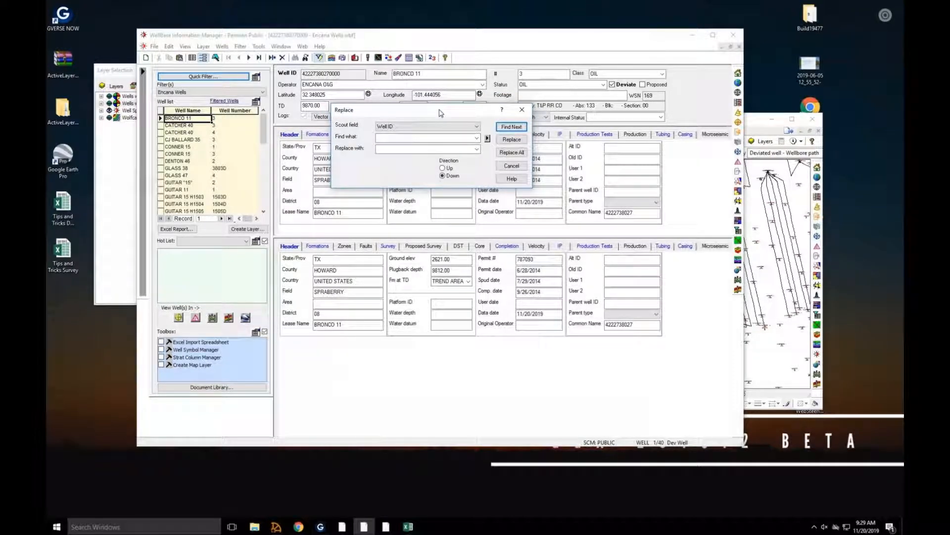
{"action": "left_click", "coordinate": [445, 127]}
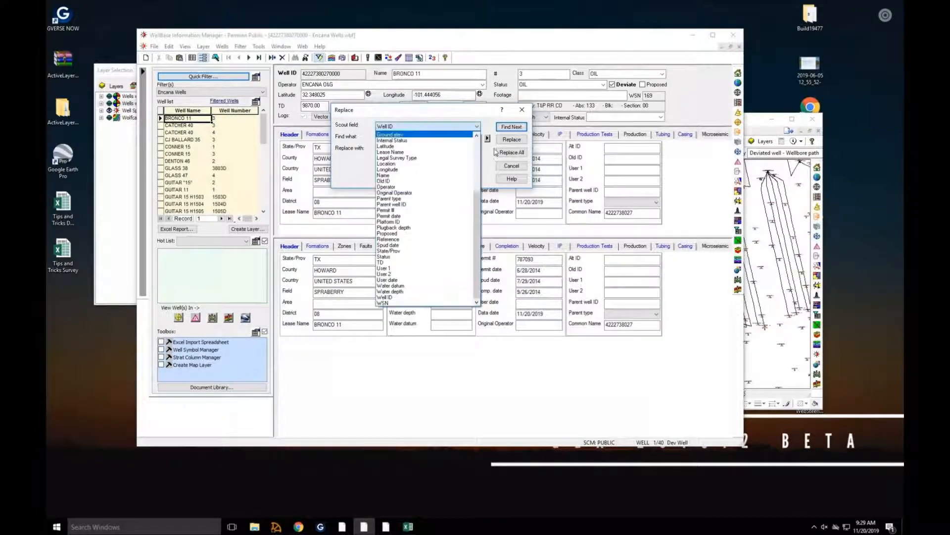
{"action": "left_click", "coordinate": [414, 257]}
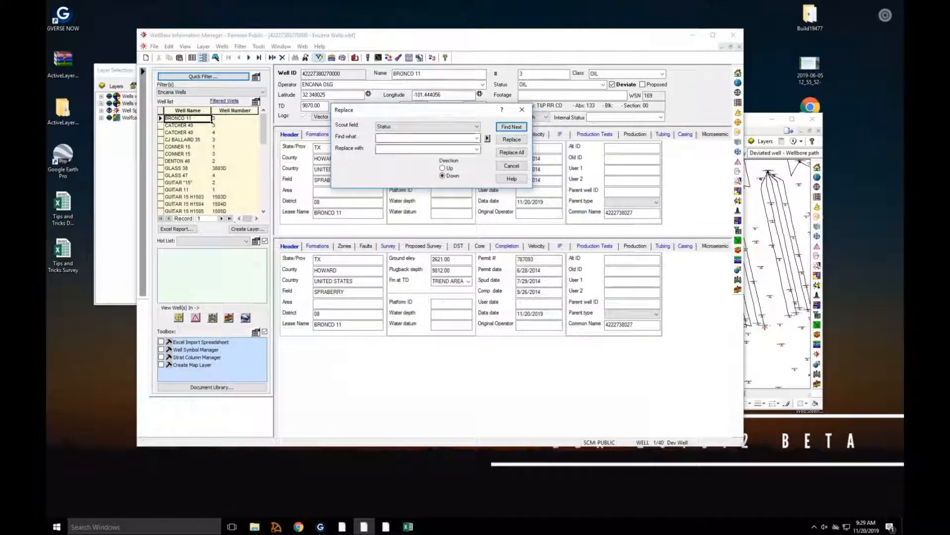
{"action": "left_click", "coordinate": [478, 138]}
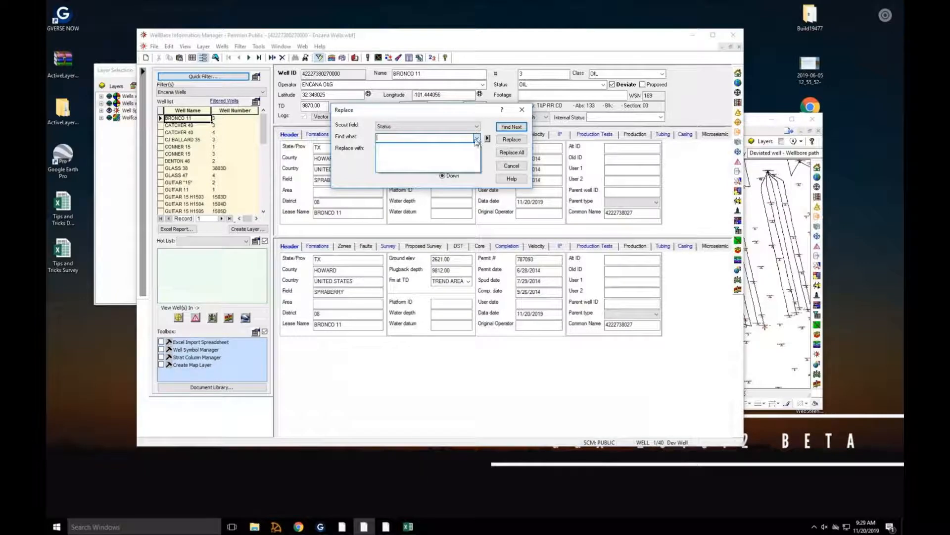
{"action": "left_click", "coordinate": [456, 139]}
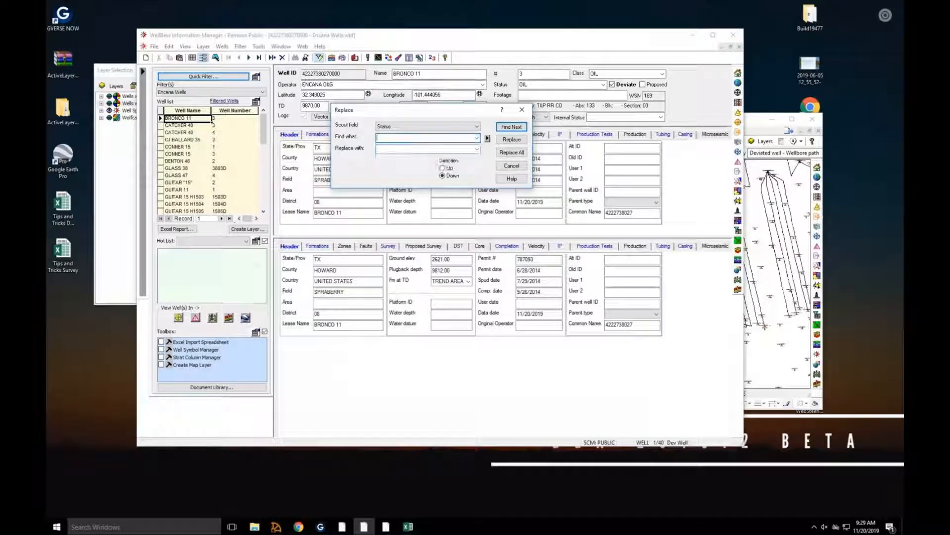
{"action": "type", "text": "OIL"}
{"action": "double_click", "coordinate": [390, 138]}
{"action": "left_click", "coordinate": [390, 138]}
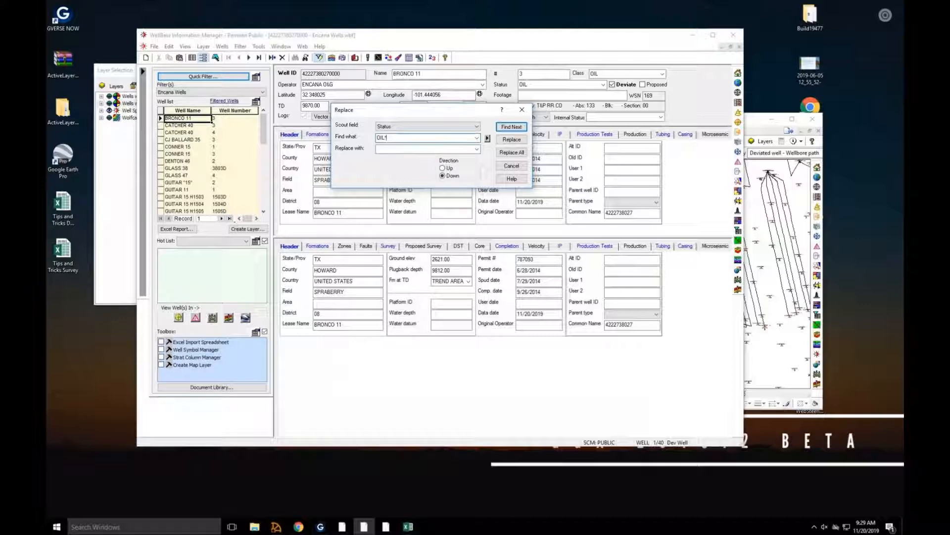
Step: Replace all matching statuses in the filtered wells with a person's first name in capitals and close the Replace dialog
{"action": "left_click", "coordinate": [381, 150]}
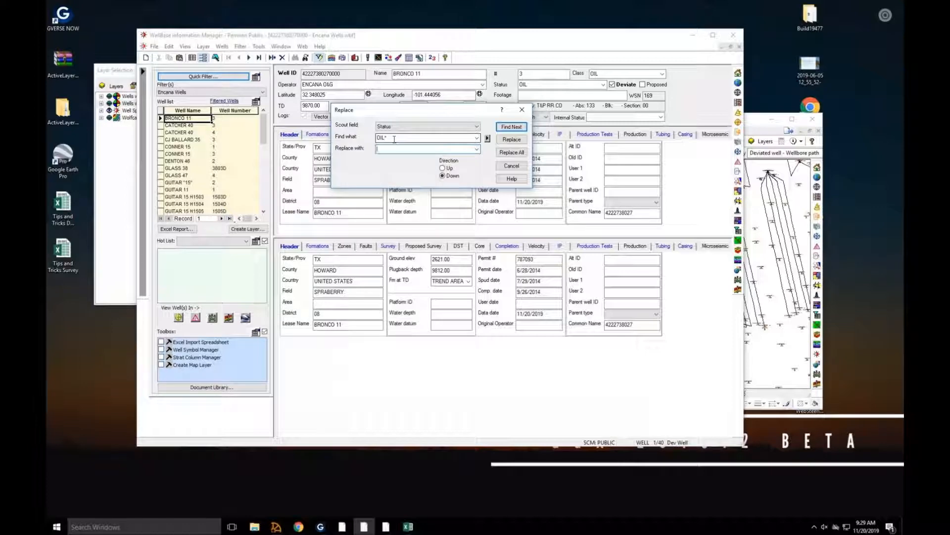
{"action": "type", "text": "SCOTTI"}
{"action": "left_click", "coordinate": [515, 153]}
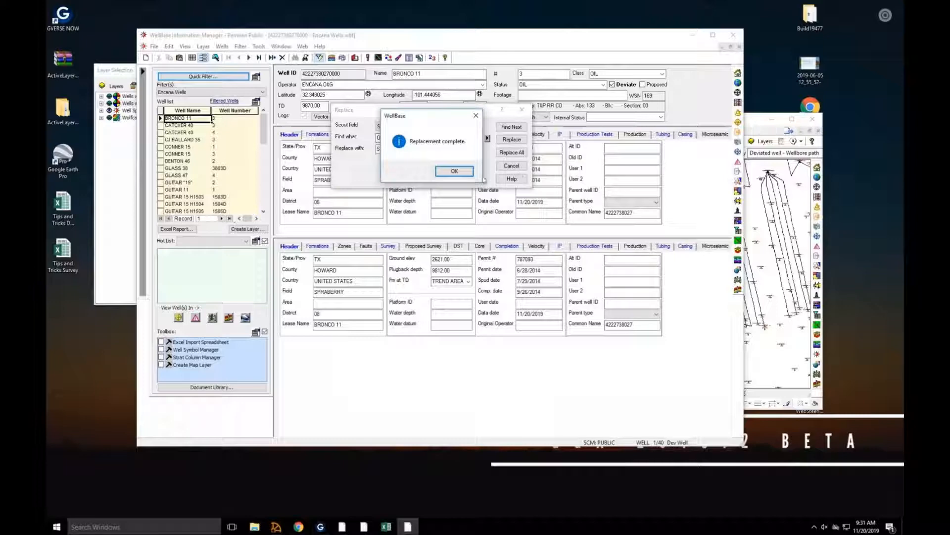
{"action": "left_click", "coordinate": [469, 174]}
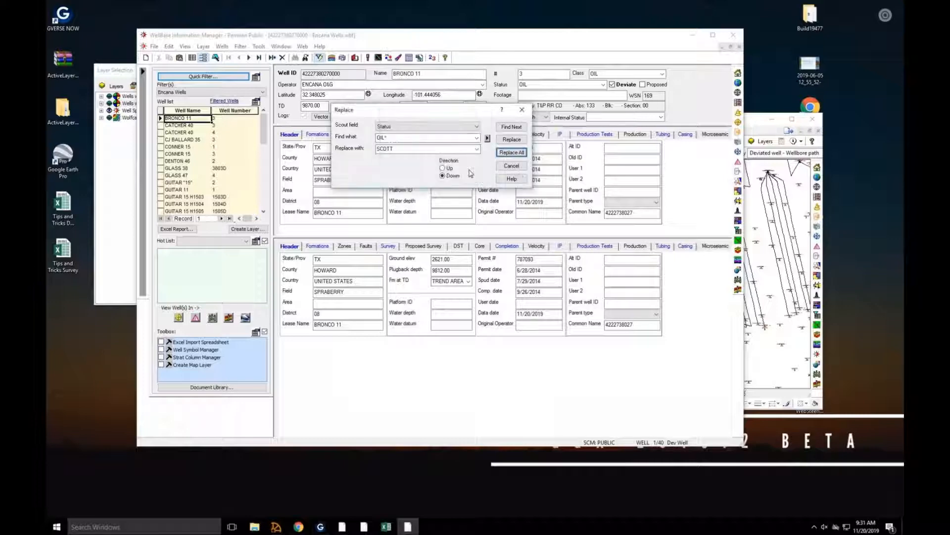
{"action": "left_click", "coordinate": [514, 166]}
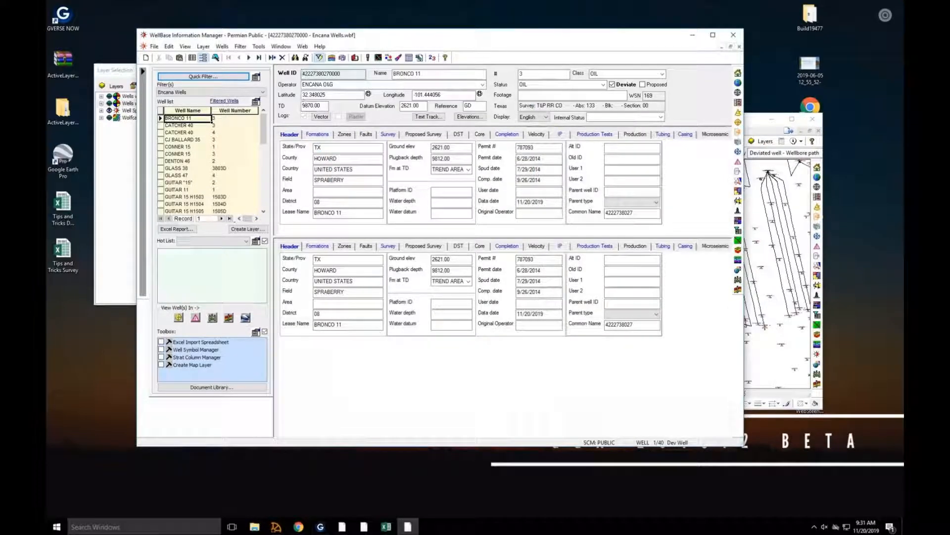
Step: Examine the Status column of the filtered wells in the spreadsheet view and return to the single-well view
{"action": "left_click", "coordinate": [193, 58]}
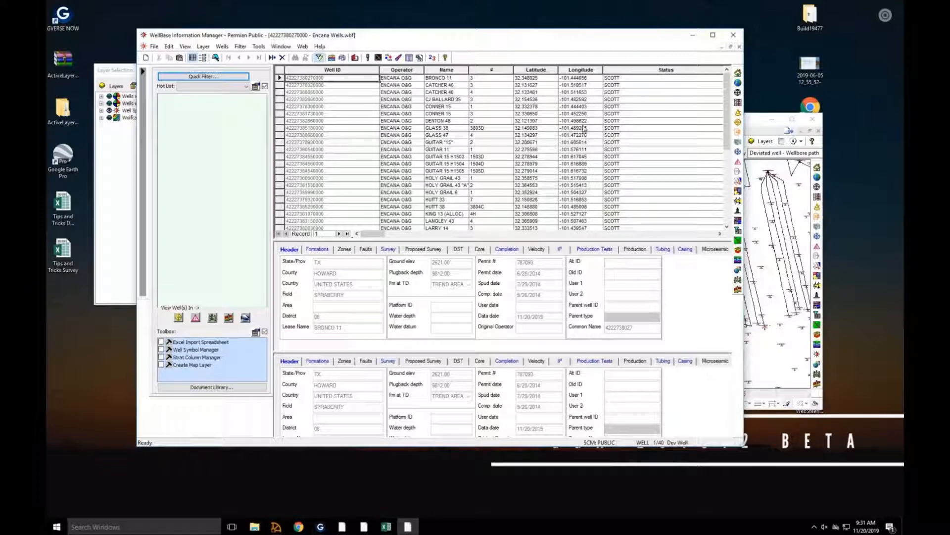
{"action": "left_click", "coordinate": [204, 58]}
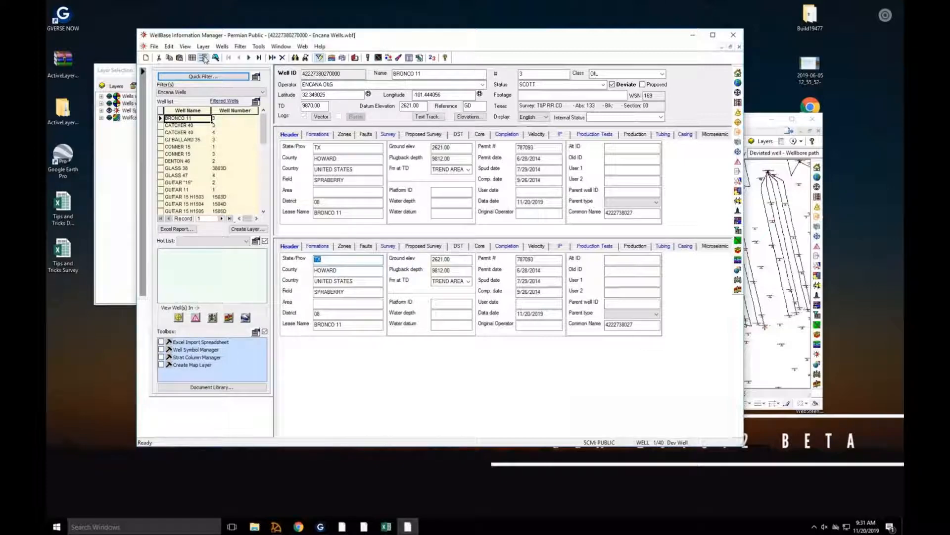
{"action": "left_click_drag", "start_coordinate": [489, 34], "coordinate": [489, 29]}
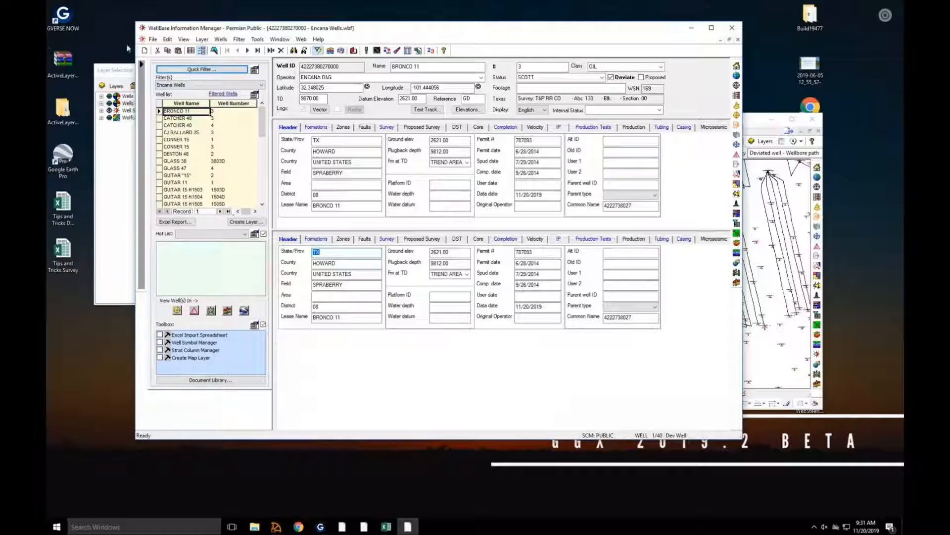
{"action": "left_click", "coordinate": [220, 40]}
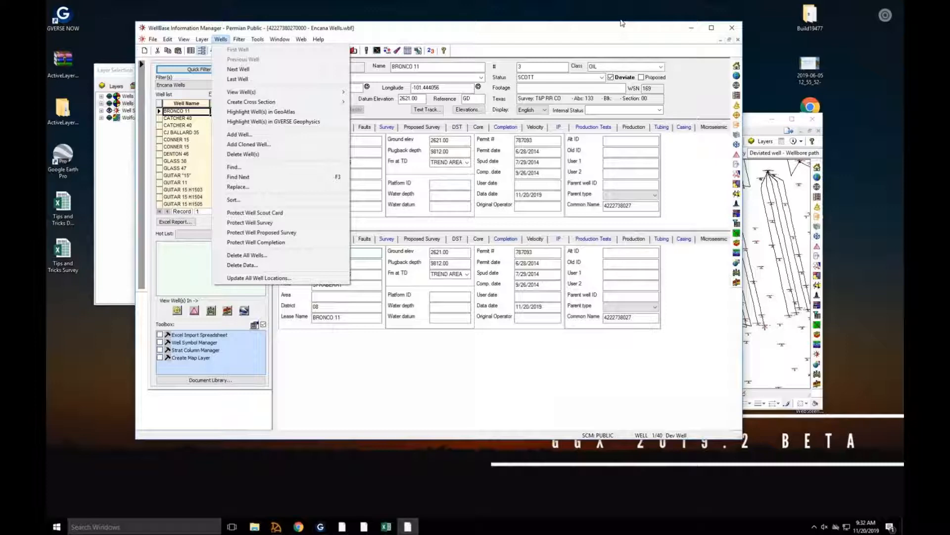
{"action": "left_click", "coordinate": [538, 35]}
Step: Sort the PUBLIC stratigraphic column's formations in ascending order, update the strat order and close the Stratigraphic Column Manager
{"action": "left_click", "coordinate": [330, 51]}
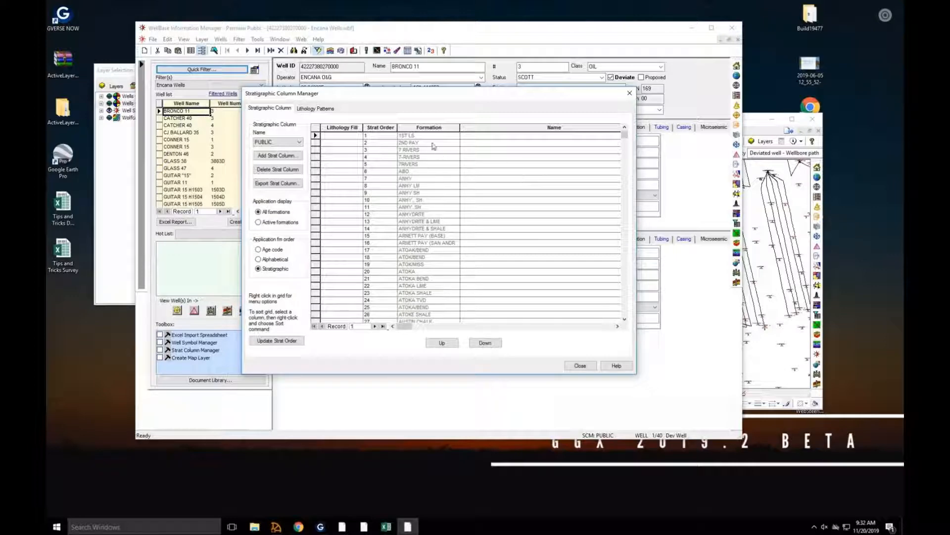
{"action": "left_click", "coordinate": [429, 127]}
{"action": "right_click", "coordinate": [430, 127]}
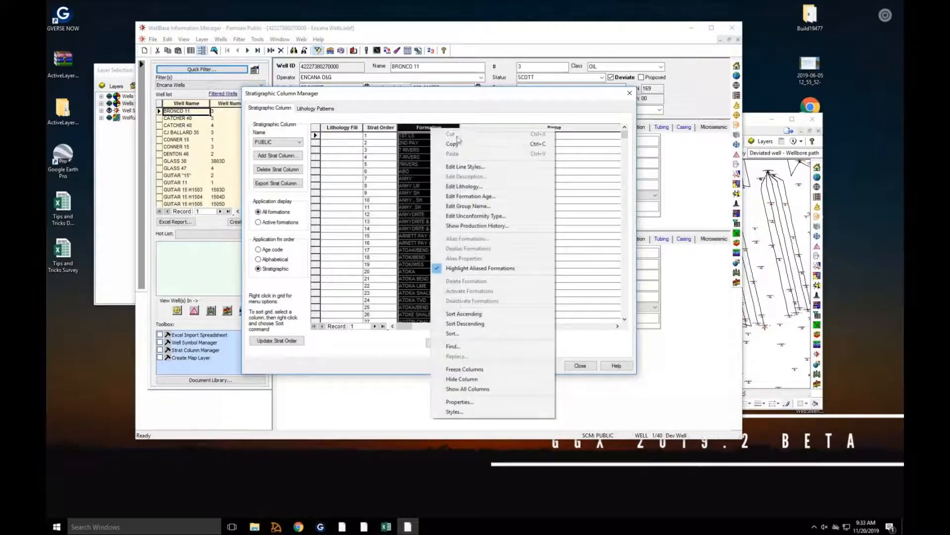
{"action": "left_click", "coordinate": [473, 314]}
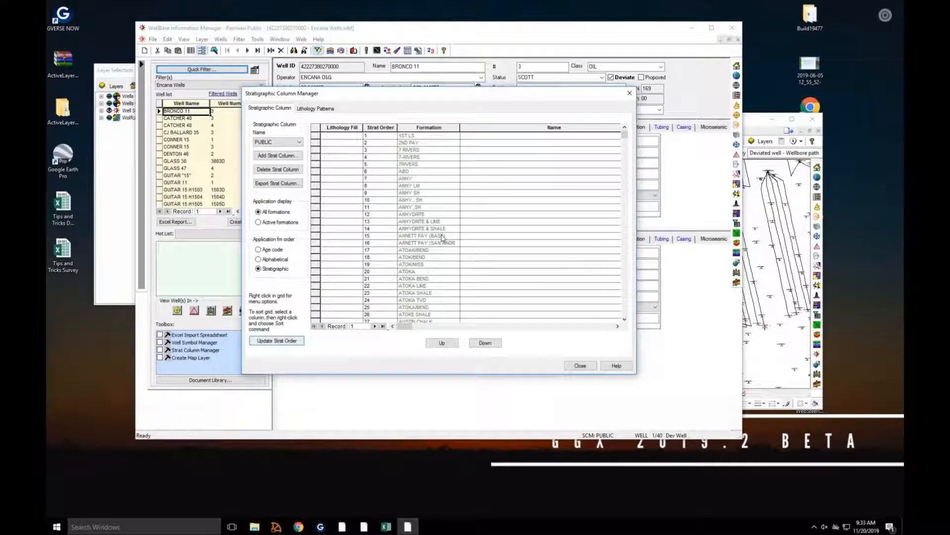
{"action": "left_click", "coordinate": [280, 341]}
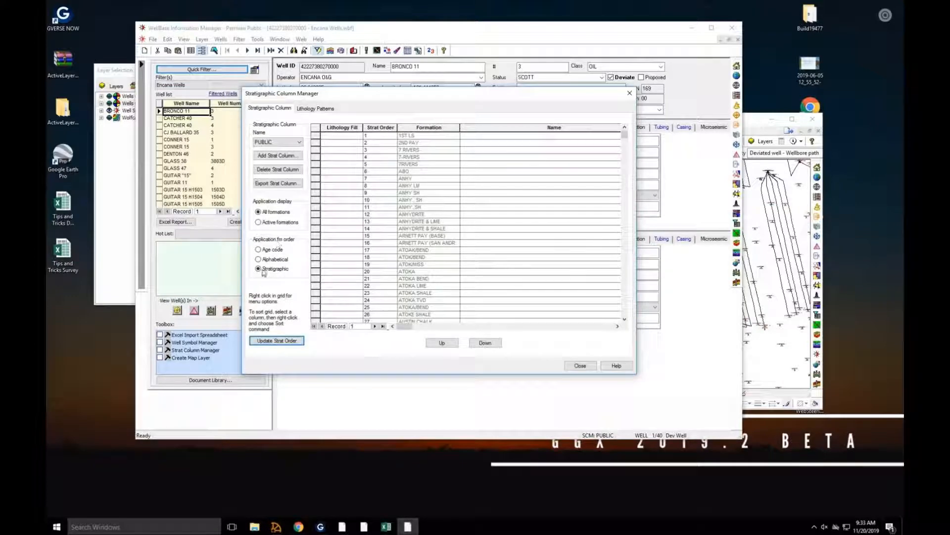
{"action": "left_click", "coordinate": [580, 367]}
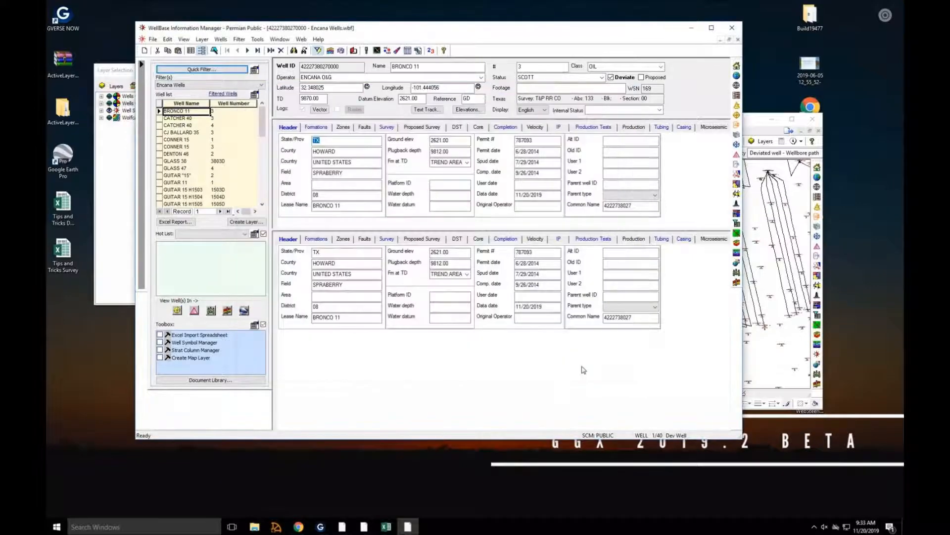
Step: Show the formations of well GLASS 38 and enlarge the upper data pane to fit the whole formation list
{"action": "left_click", "coordinate": [205, 161]}
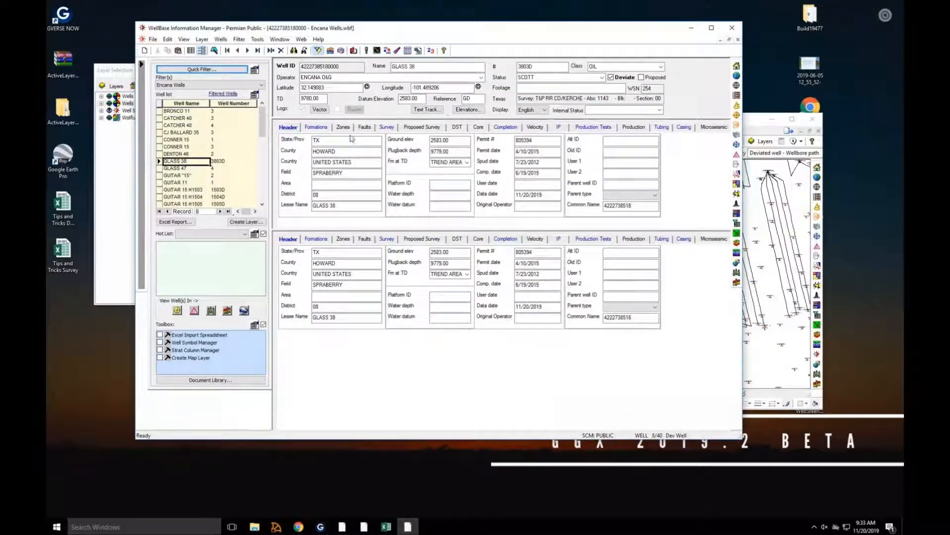
{"action": "left_click", "coordinate": [316, 126]}
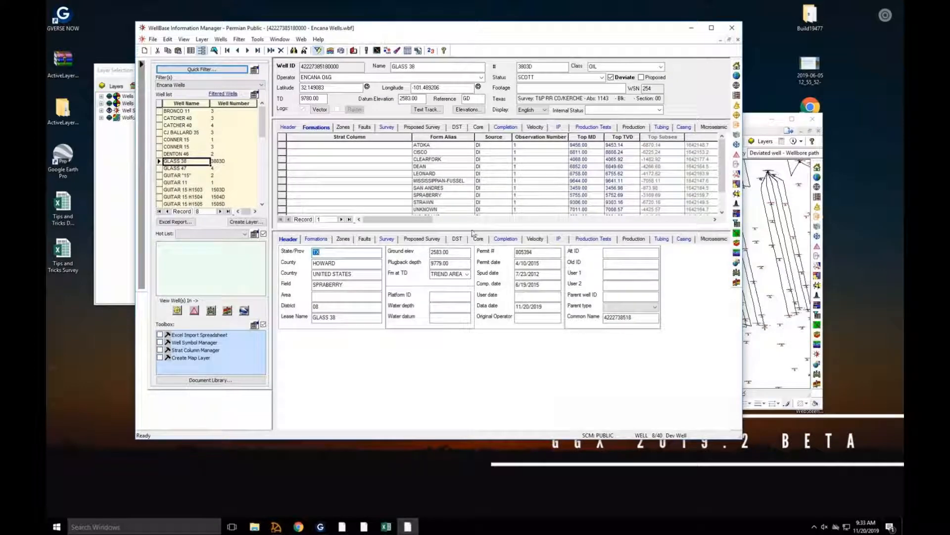
{"action": "left_click_drag", "start_coordinate": [497, 306], "coordinate": [518, 385]}
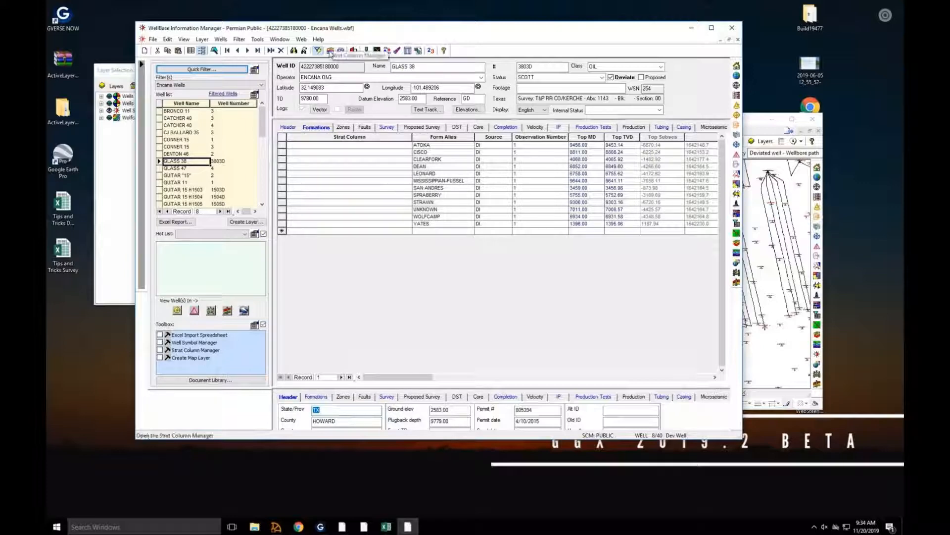
Step: Switch the active stratigraphic column to TIPS in the Stratigraphic Column Manager and close it
{"action": "left_click", "coordinate": [330, 51]}
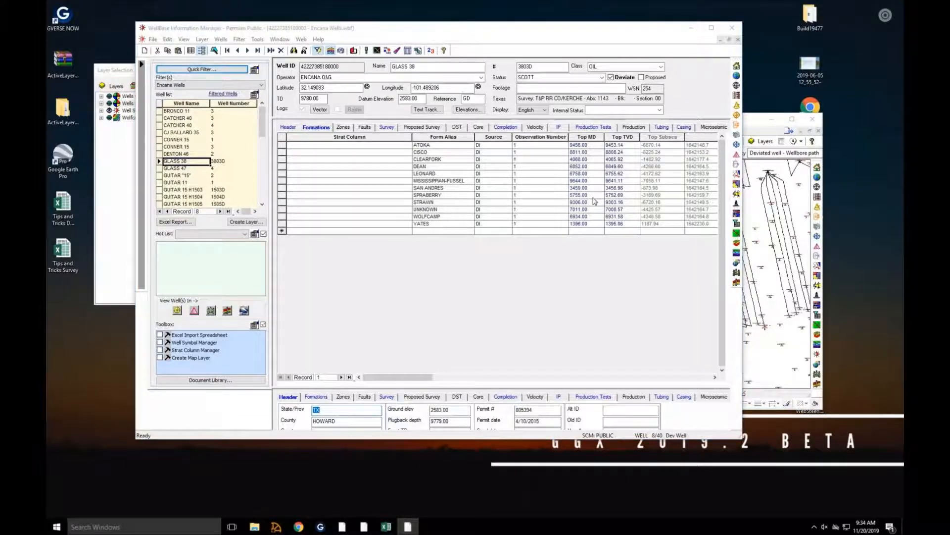
{"action": "left_click", "coordinate": [285, 143]}
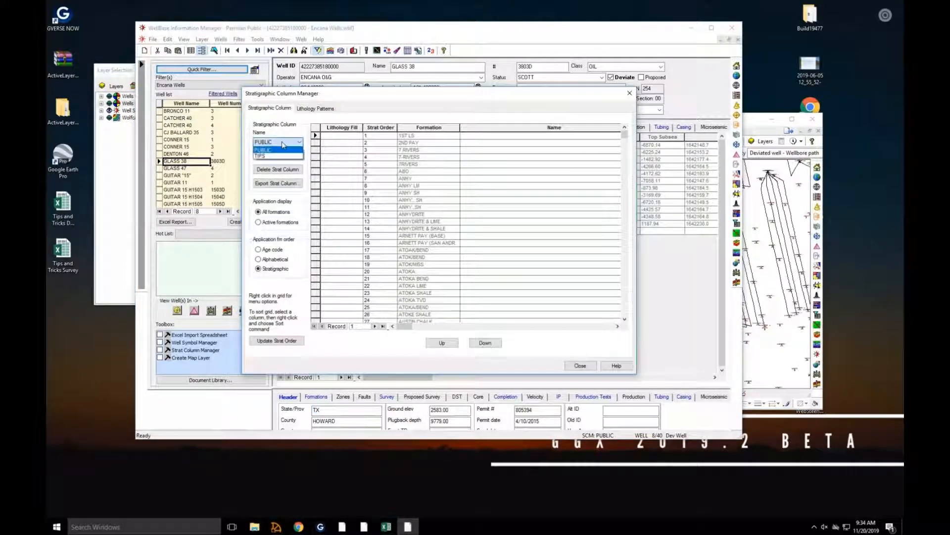
{"action": "left_click", "coordinate": [281, 157]}
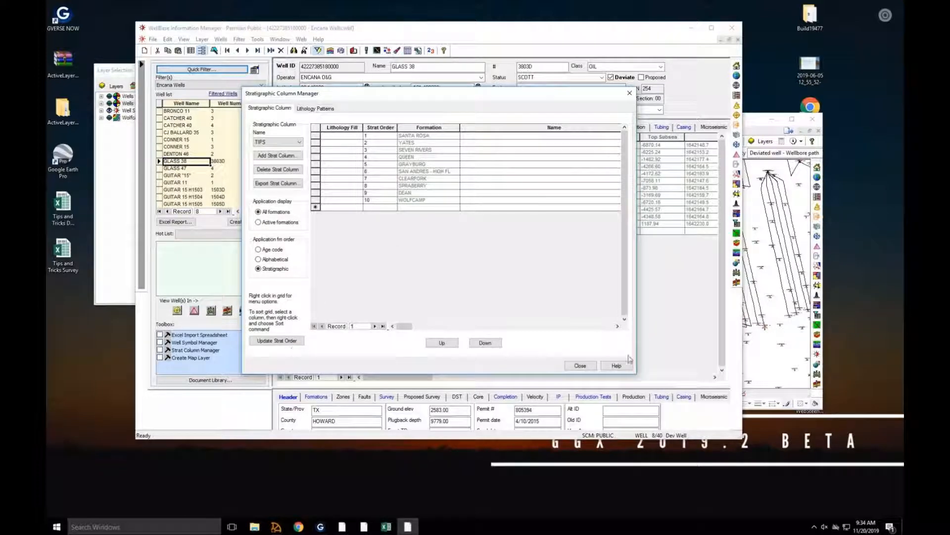
{"action": "left_click", "coordinate": [579, 366]}
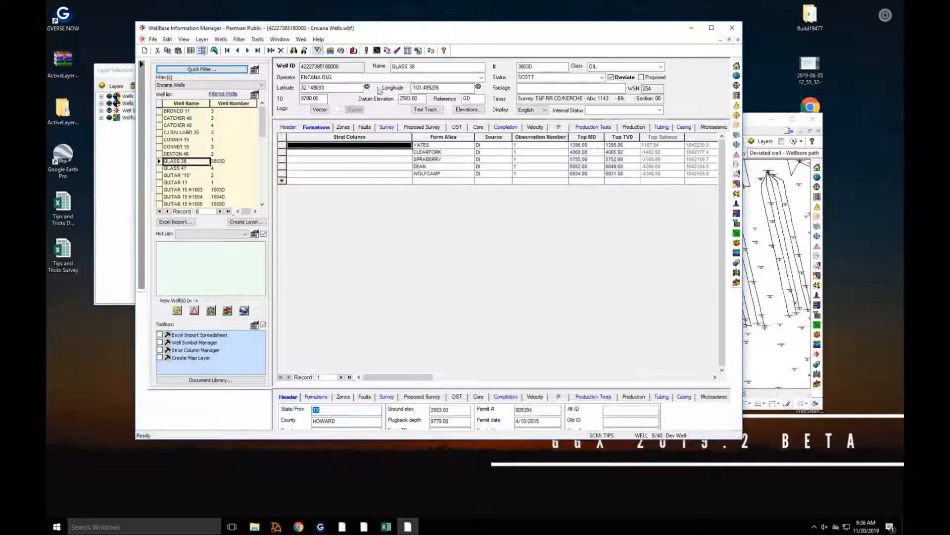
Step: Copy the Well ID of GLASS 38 and that of the first CONNER 15 well, number 1
{"action": "double_click", "coordinate": [354, 66]}
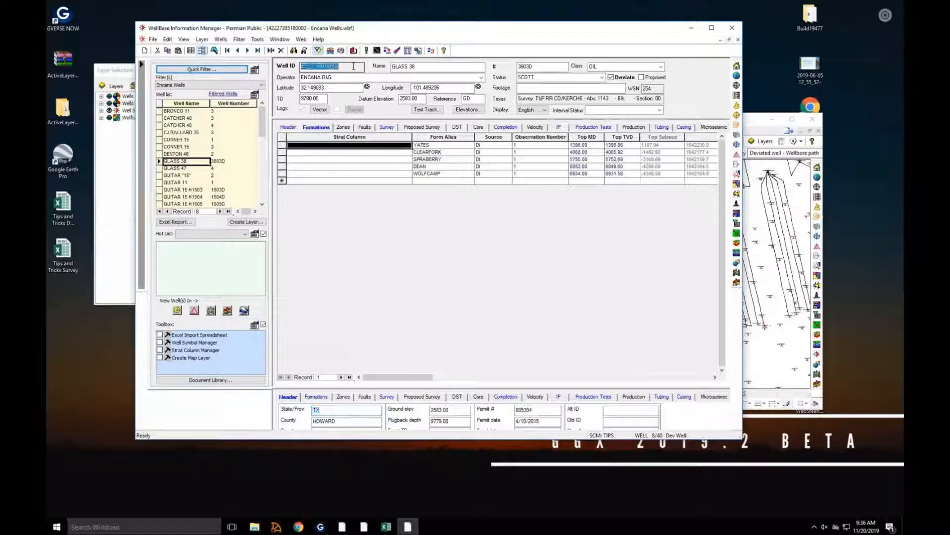
{"action": "right_click", "coordinate": [326, 71]}
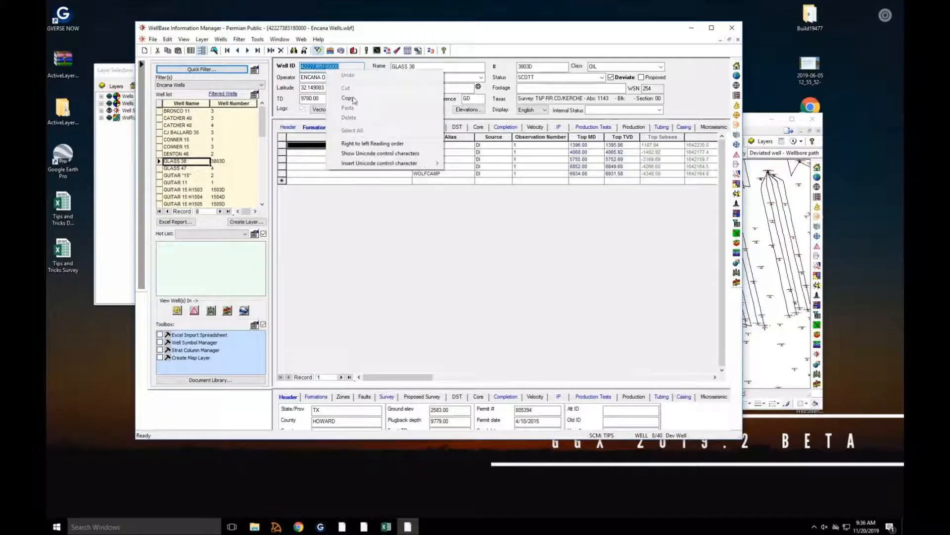
{"action": "left_click", "coordinate": [352, 99]}
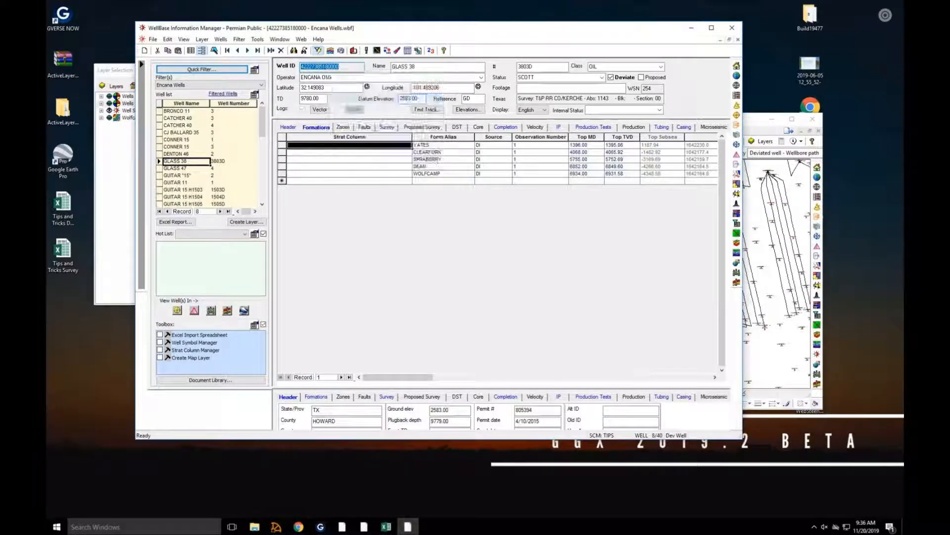
{"action": "left_click", "coordinate": [181, 140]}
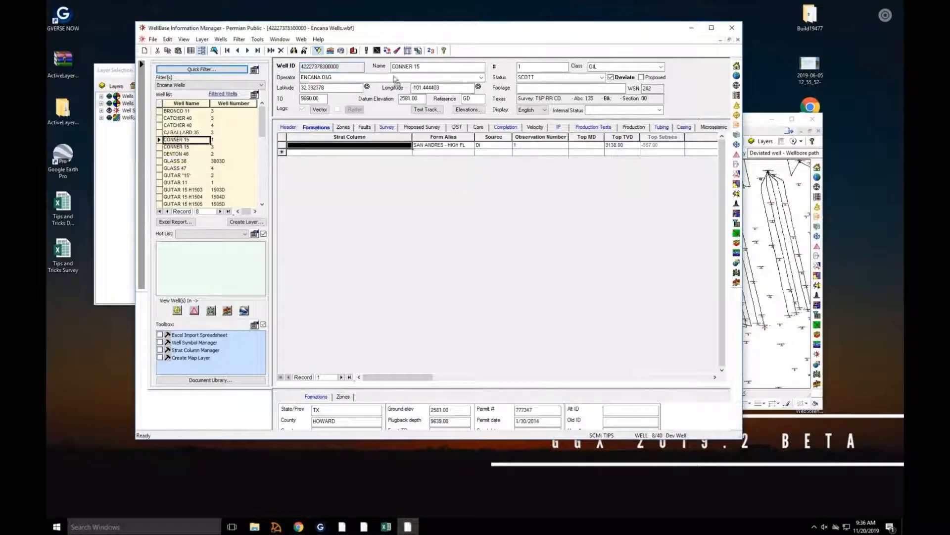
{"action": "double_click", "coordinate": [326, 66]}
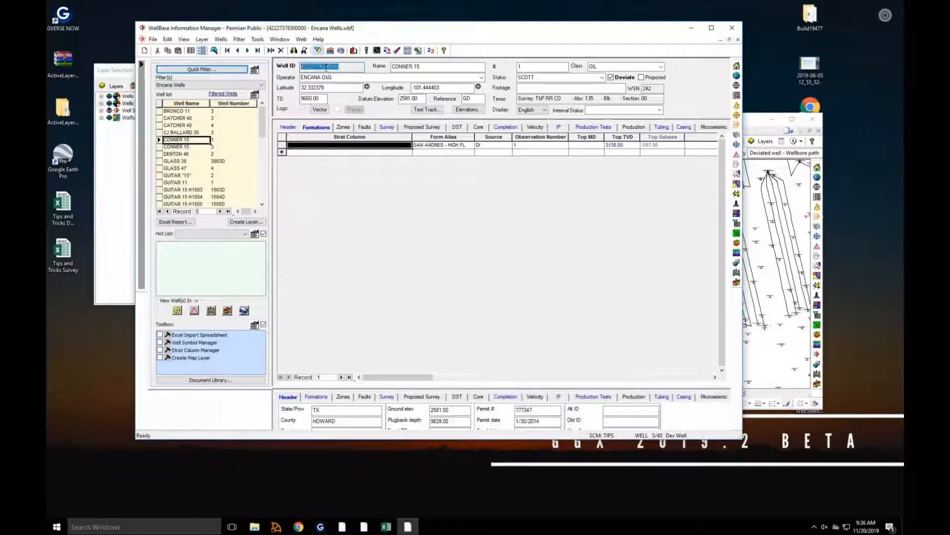
{"action": "right_click", "coordinate": [322, 65]}
{"action": "left_click", "coordinate": [353, 99]}
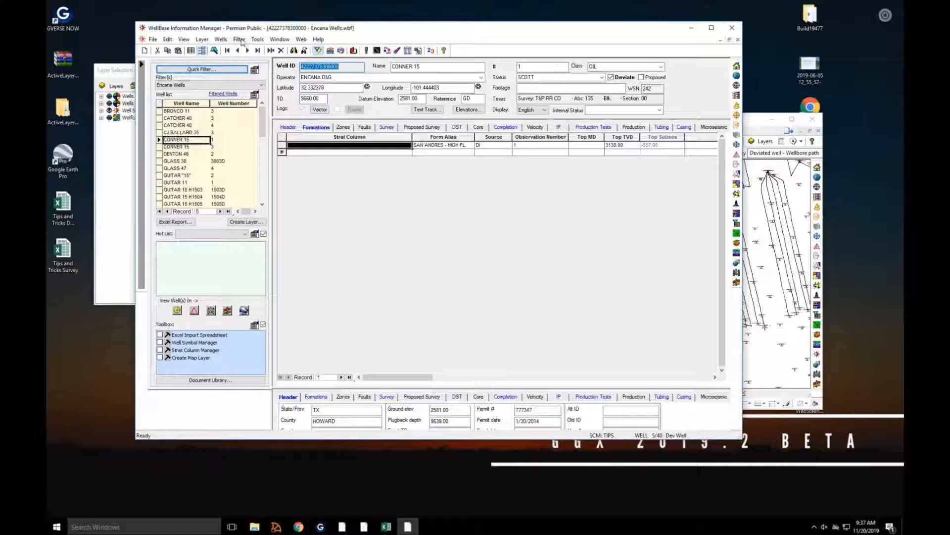
Step: Set up a Find on the Well ID field using the copied CONNER 15 Well ID
{"action": "left_click", "coordinate": [294, 51]}
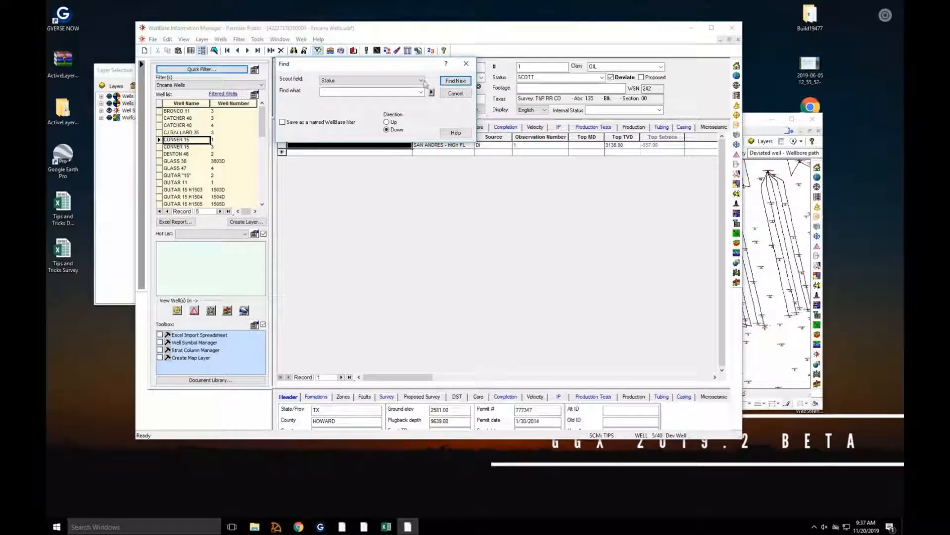
{"action": "left_click_drag", "start_coordinate": [417, 66], "coordinate": [541, 114]}
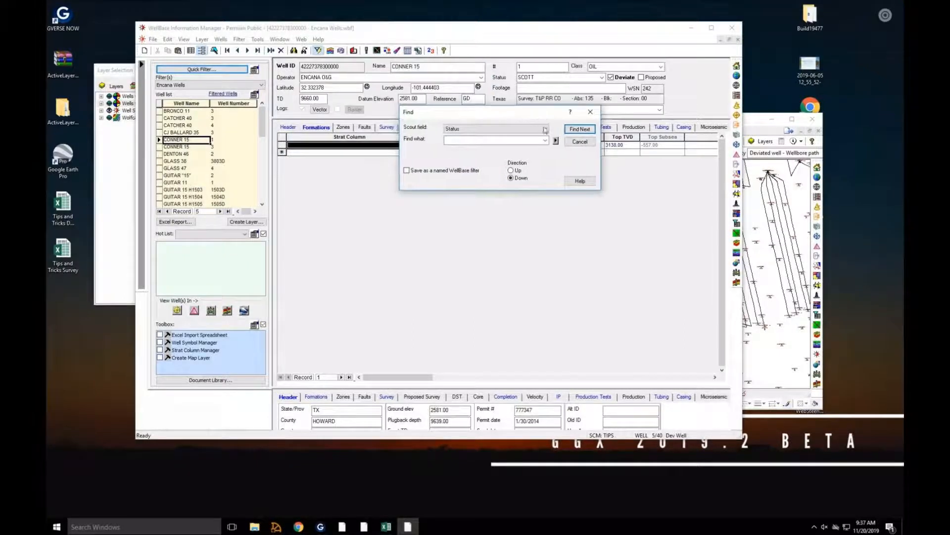
{"action": "left_click", "coordinate": [484, 130]}
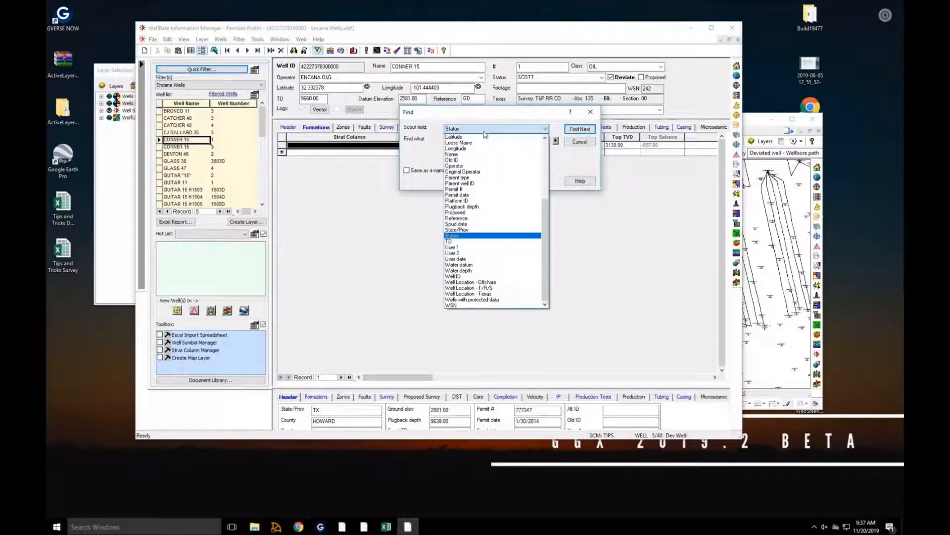
{"action": "left_click", "coordinate": [465, 276]}
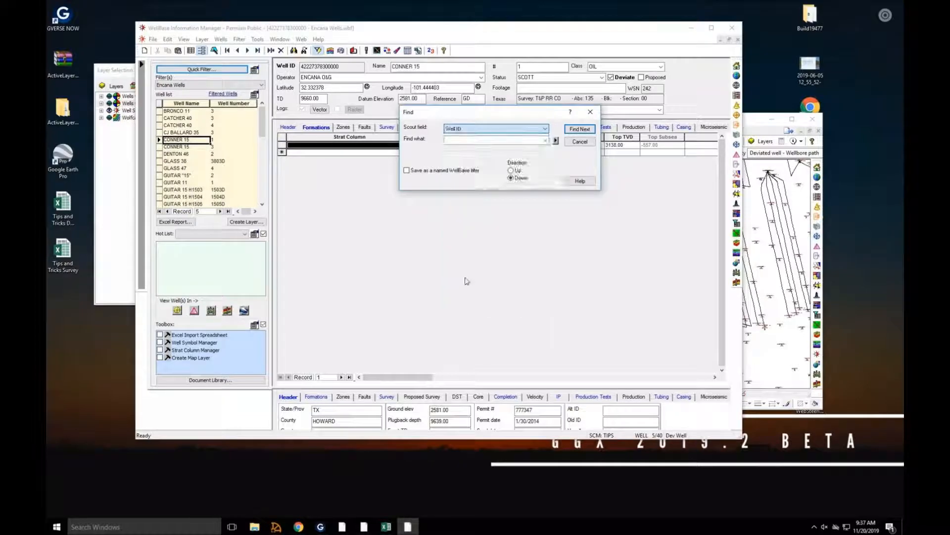
{"action": "right_click", "coordinate": [475, 141]}
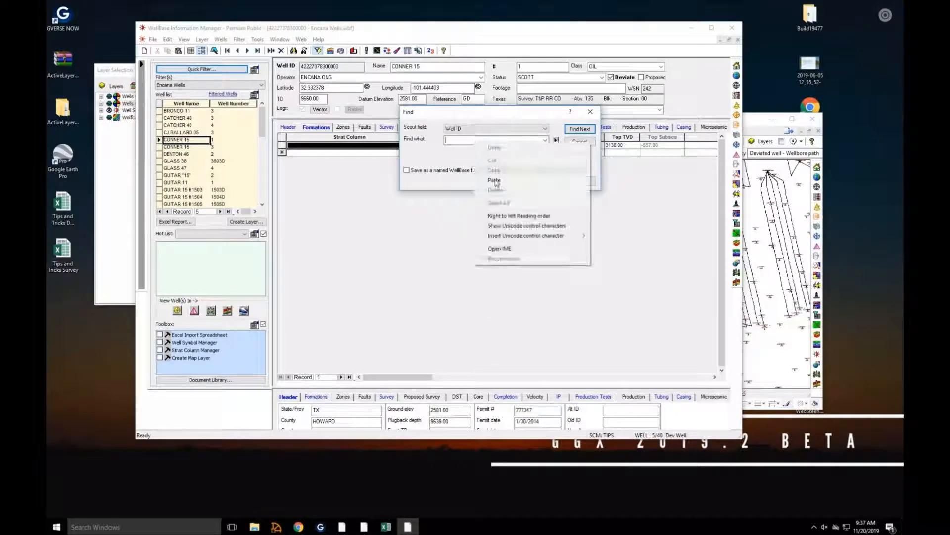
{"action": "left_click", "coordinate": [494, 180]}
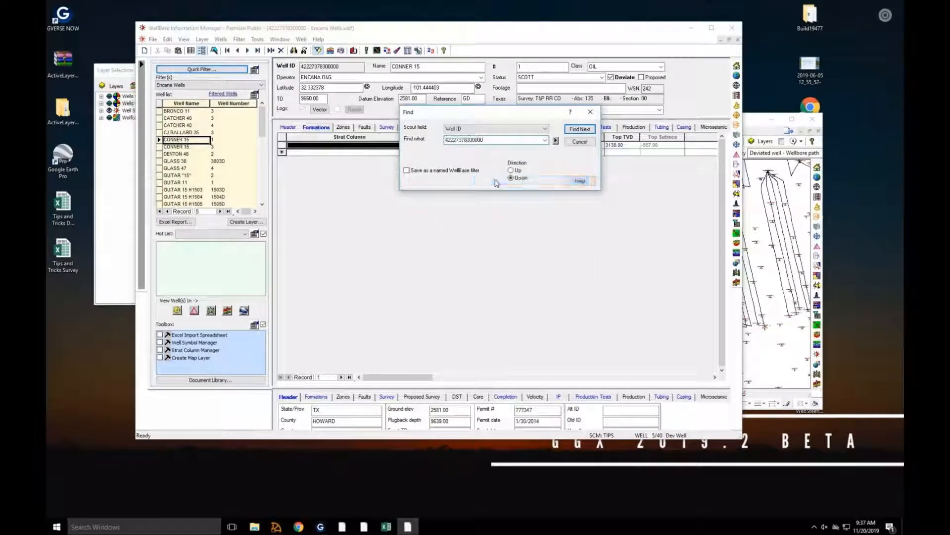
Step: Run the search for the CONNER 15 well, saving it as a named WellBase filter called "CONNER 15 - 1"
{"action": "left_click", "coordinate": [438, 171]}
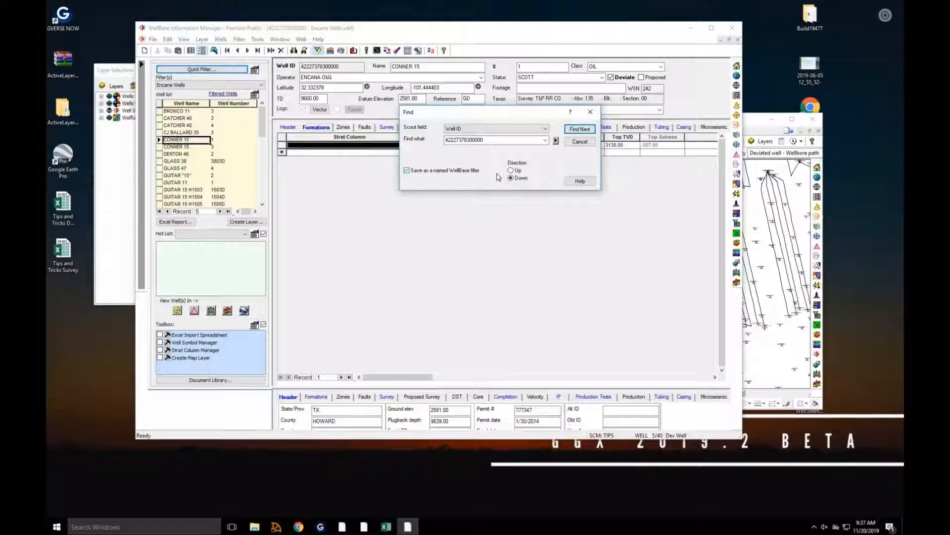
{"action": "left_click", "coordinate": [586, 130]}
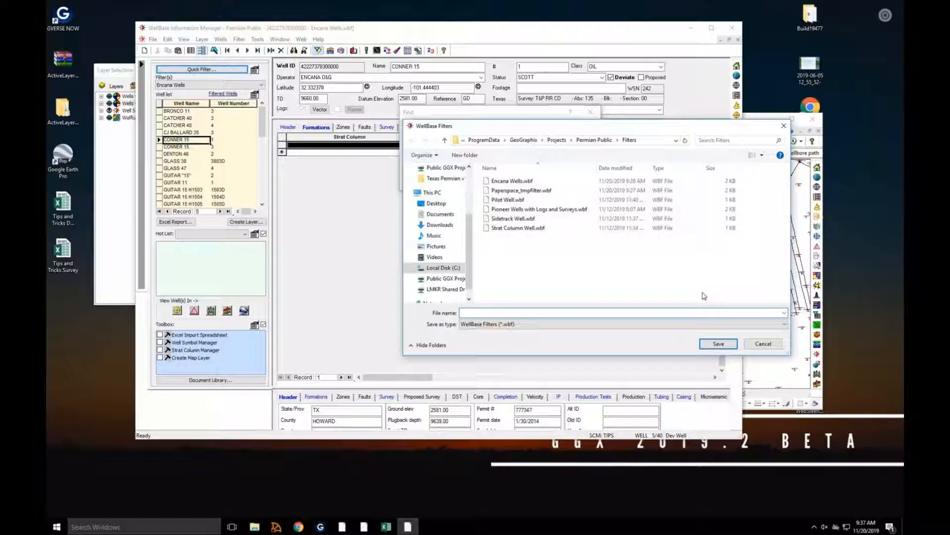
{"action": "type", "text": "CONNER 15 - 1"}
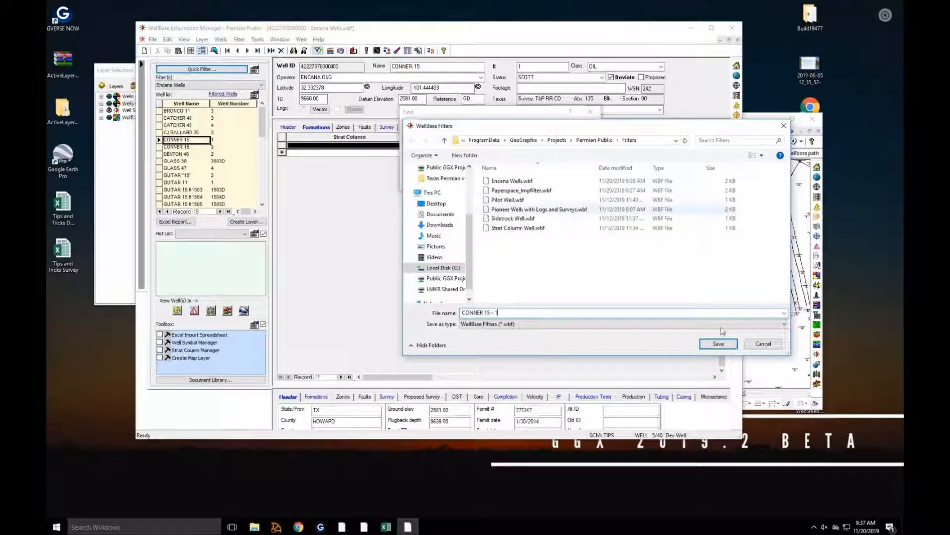
{"action": "left_click", "coordinate": [719, 344]}
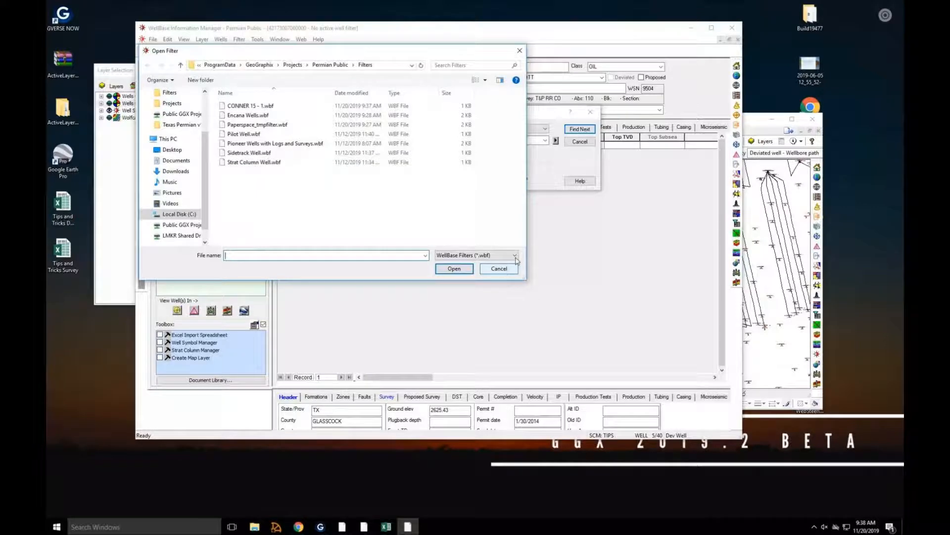
Step: Cancel opening a filter file and close the Find dialog without searching again
{"action": "left_click", "coordinate": [500, 268]}
{"action": "left_click", "coordinate": [546, 129]}
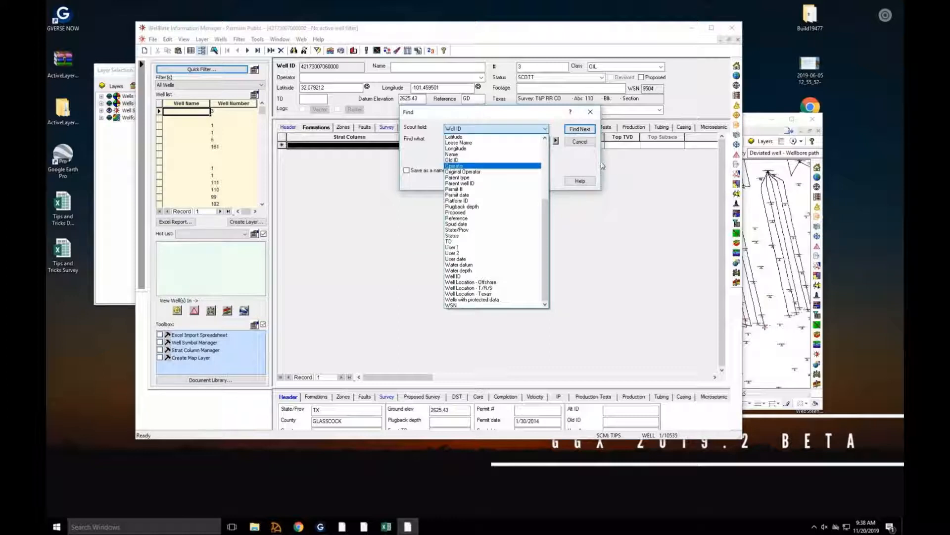
{"action": "left_click", "coordinate": [582, 144]}
{"action": "left_click", "coordinate": [582, 144]}
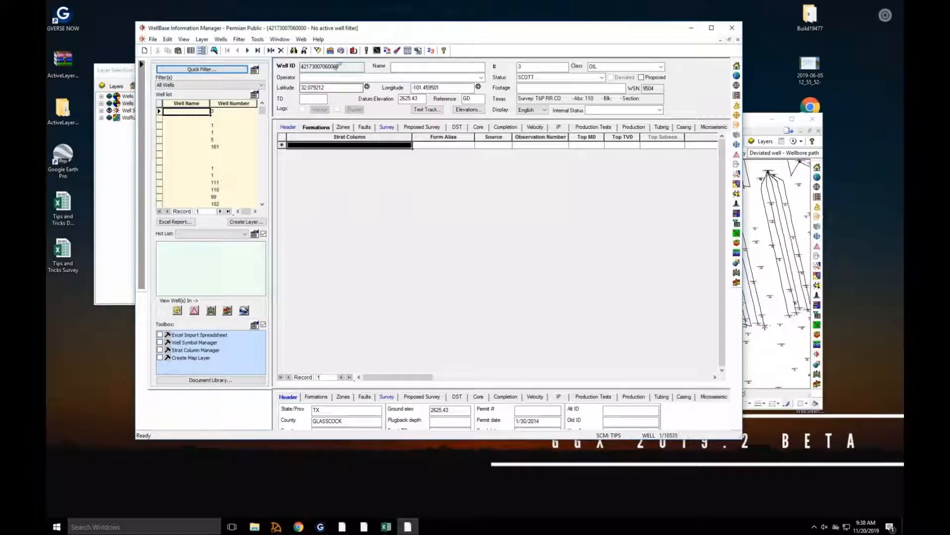
Step: View the wells of the "Pioneer Wells with Logs and Surveys" filter, followed by those of Paperspace_tmpfilter
{"action": "left_click", "coordinate": [195, 154]}
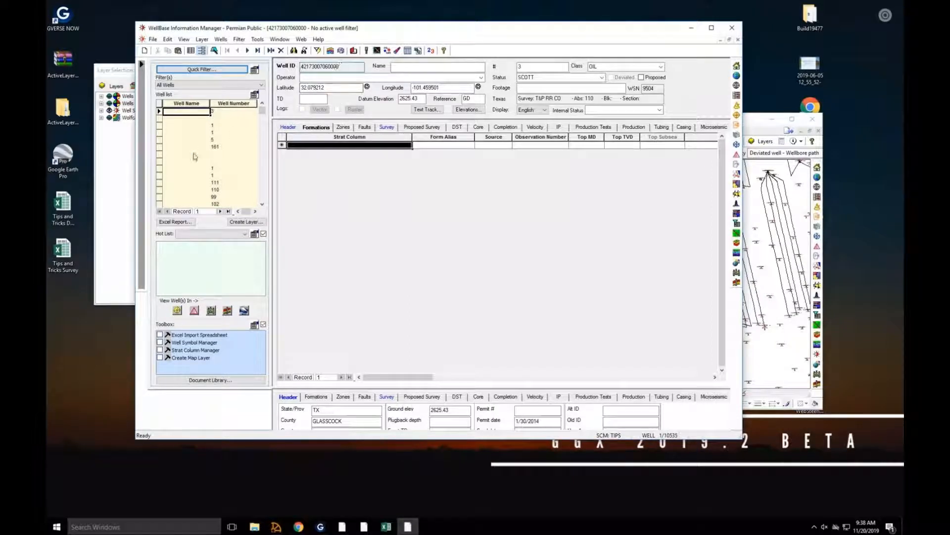
{"action": "left_click", "coordinate": [256, 86]}
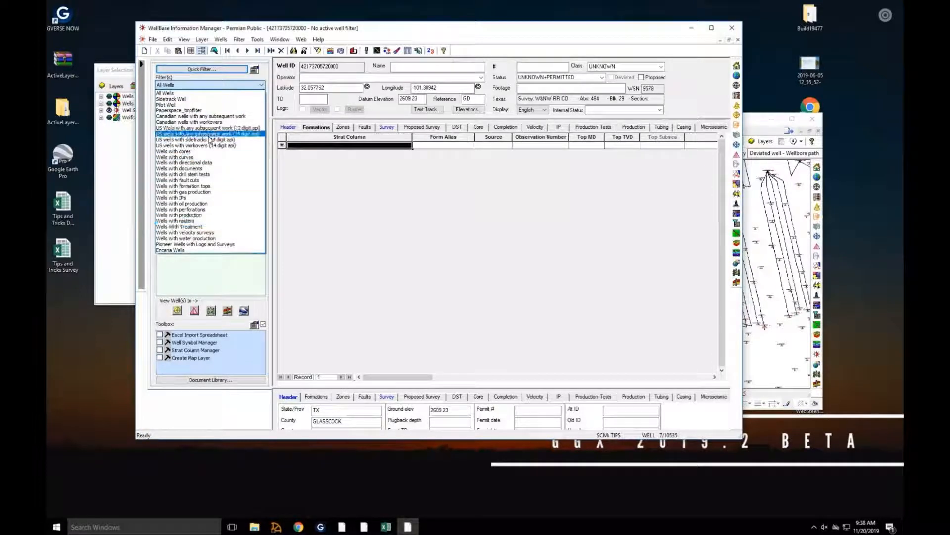
{"action": "left_click", "coordinate": [212, 244]}
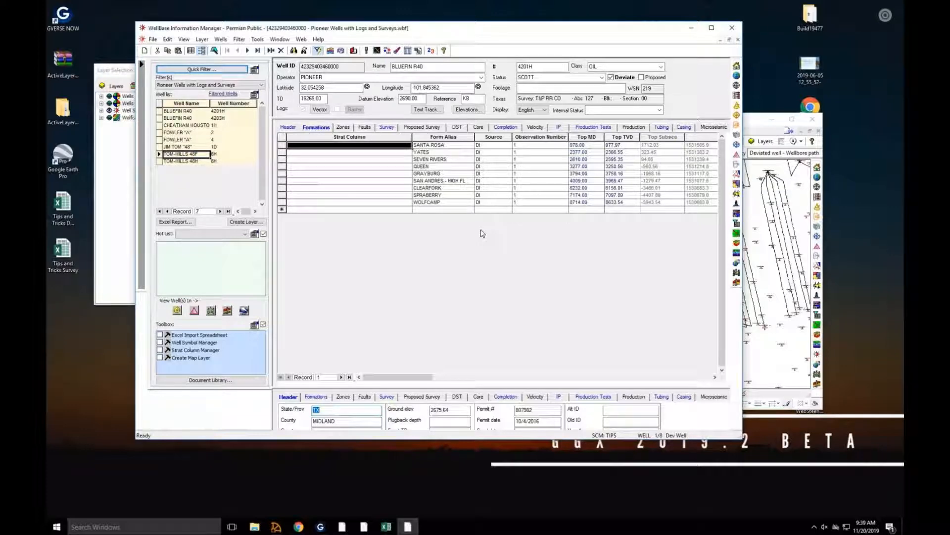
{"action": "left_click", "coordinate": [239, 85]}
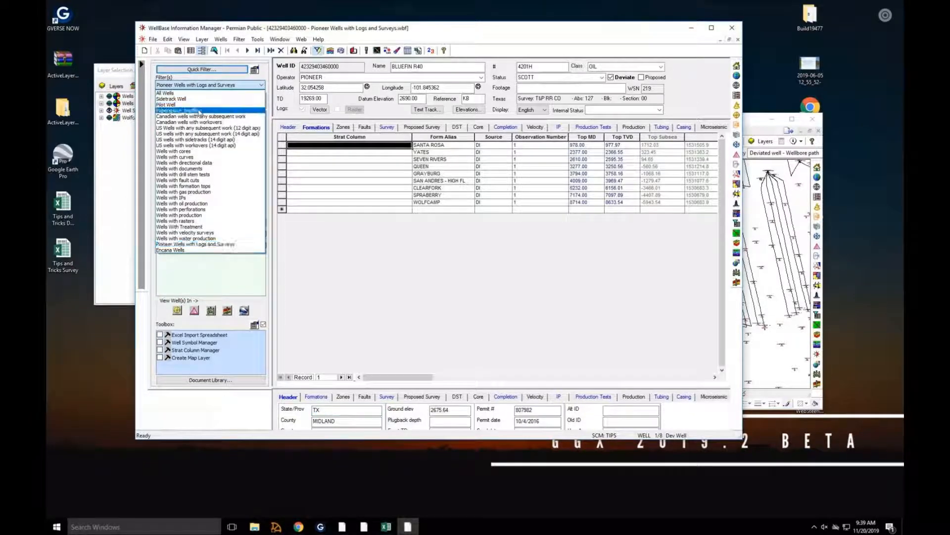
{"action": "left_click", "coordinate": [200, 111]}
Step: Apply the Pilot Well filter to view its ANDERSON 39 record, followed by the Sidetrack Well filter
{"action": "left_click", "coordinate": [261, 85]}
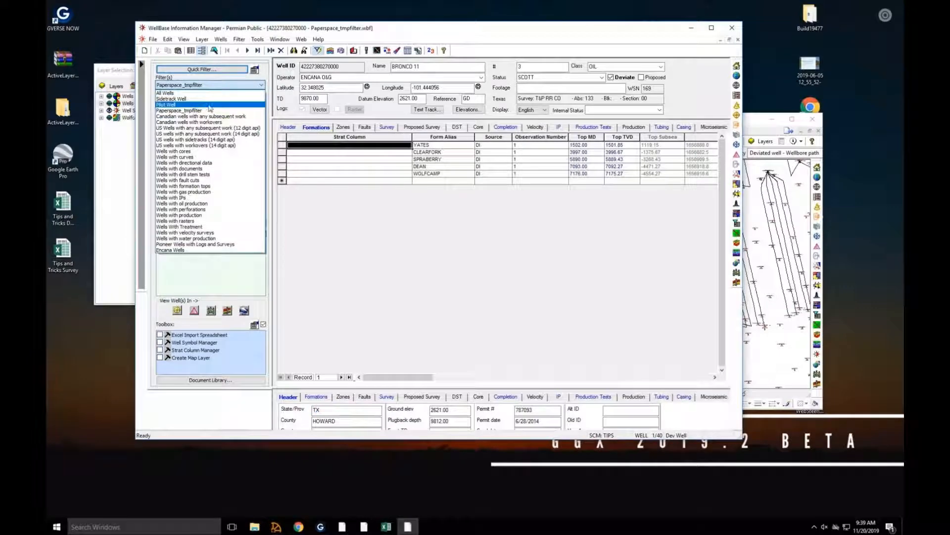
{"action": "left_click", "coordinate": [209, 105]}
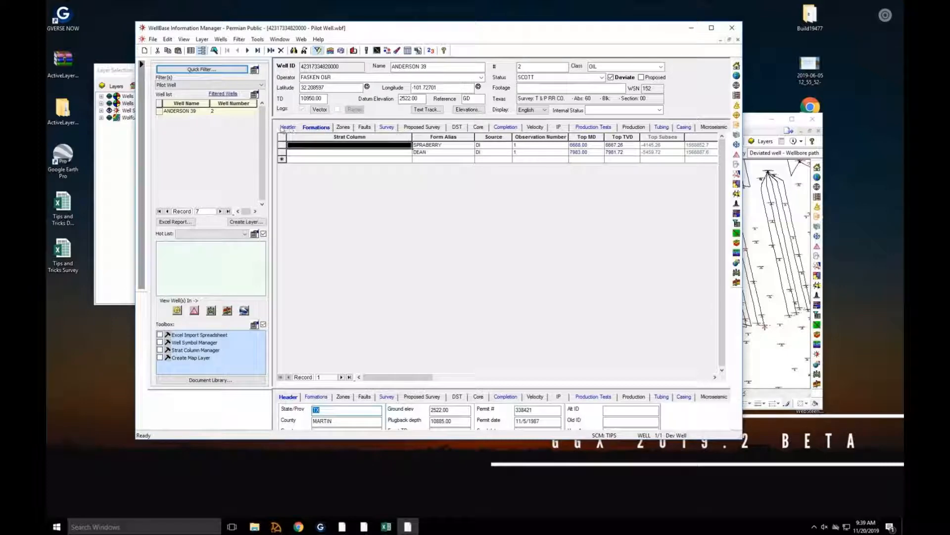
{"action": "left_click", "coordinate": [261, 86]}
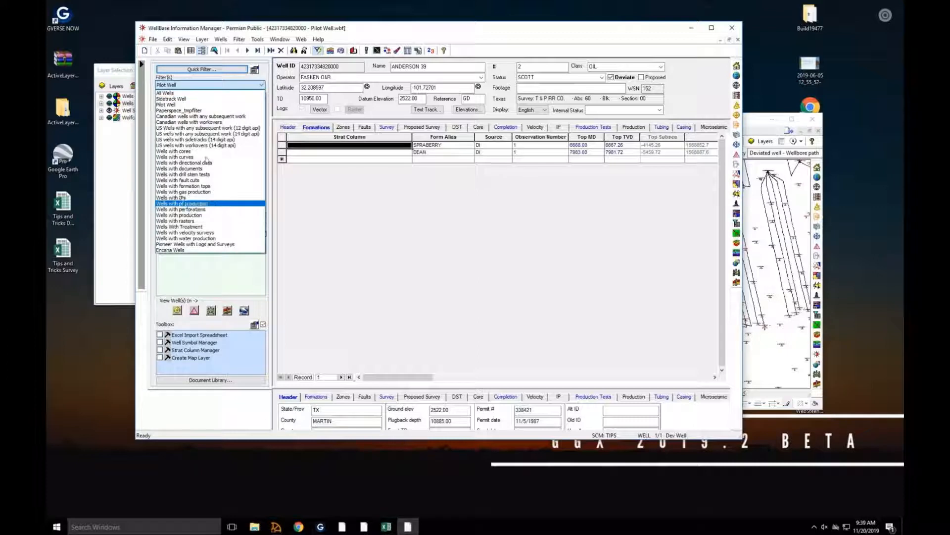
{"action": "left_click", "coordinate": [196, 99]}
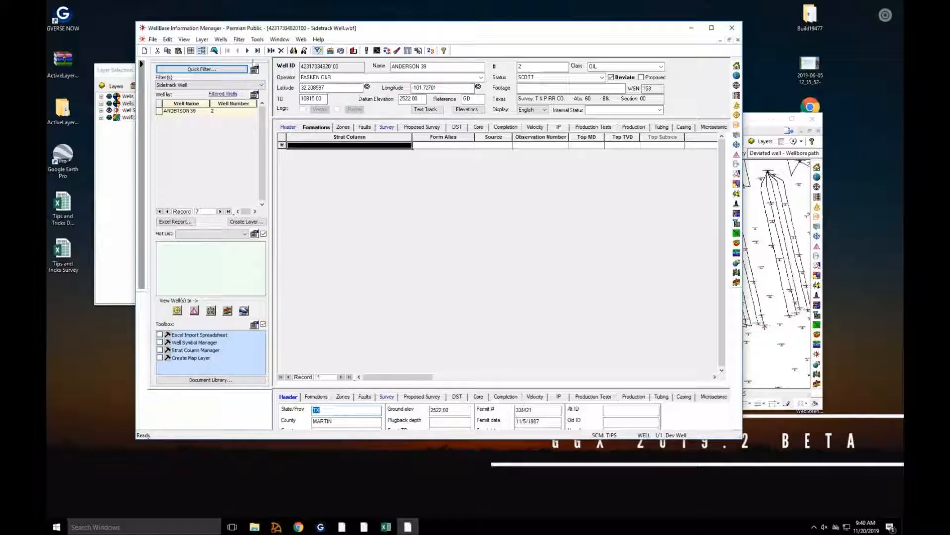
{"action": "left_click", "coordinate": [221, 39]}
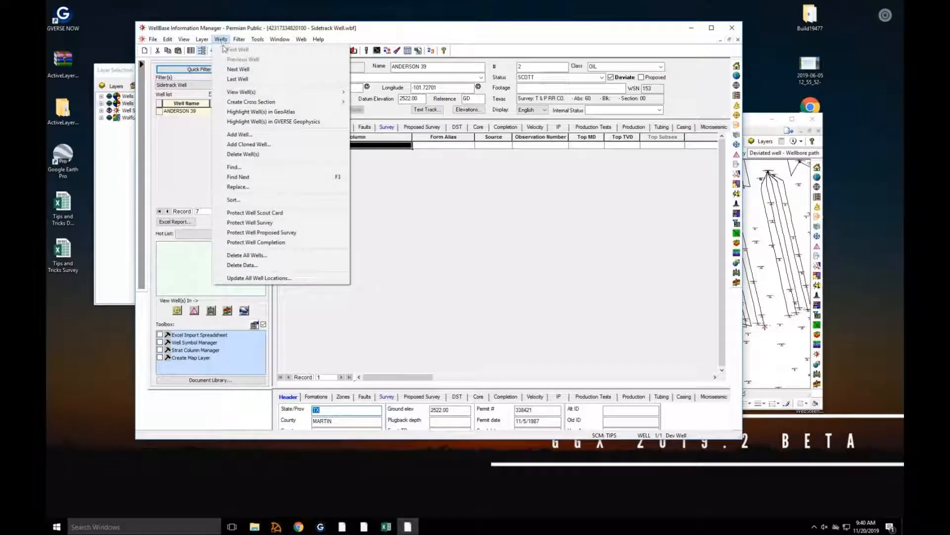
{"action": "left_click", "coordinate": [318, 39]}
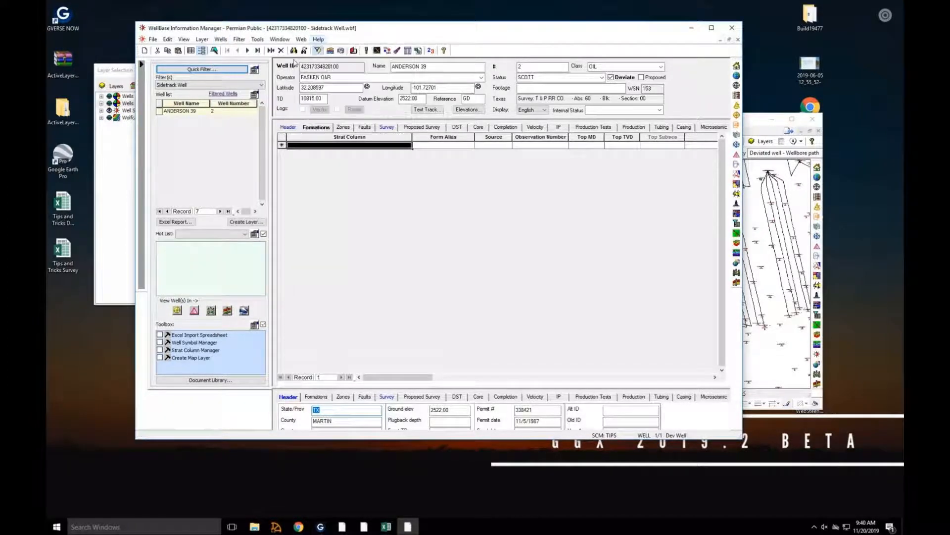
{"action": "right_click", "coordinate": [319, 67]}
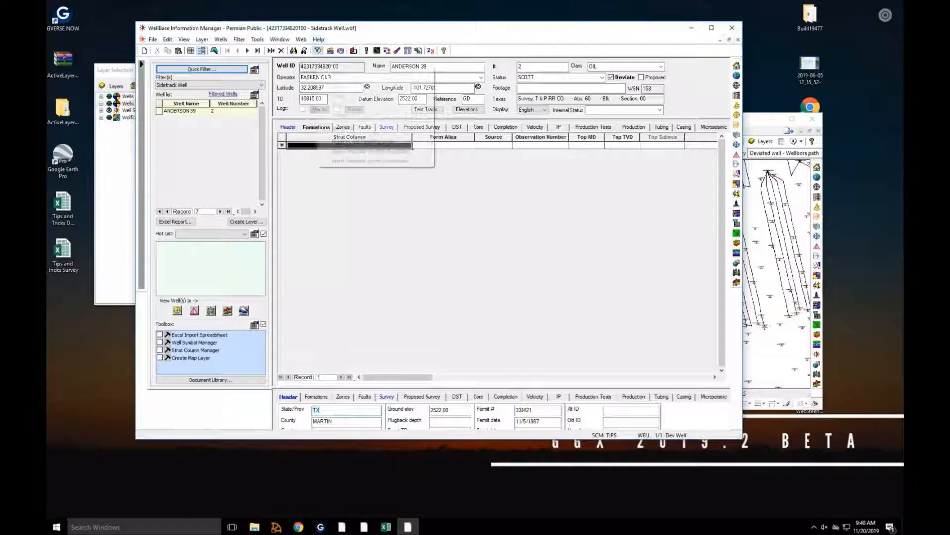
{"action": "right_click", "coordinate": [286, 66]}
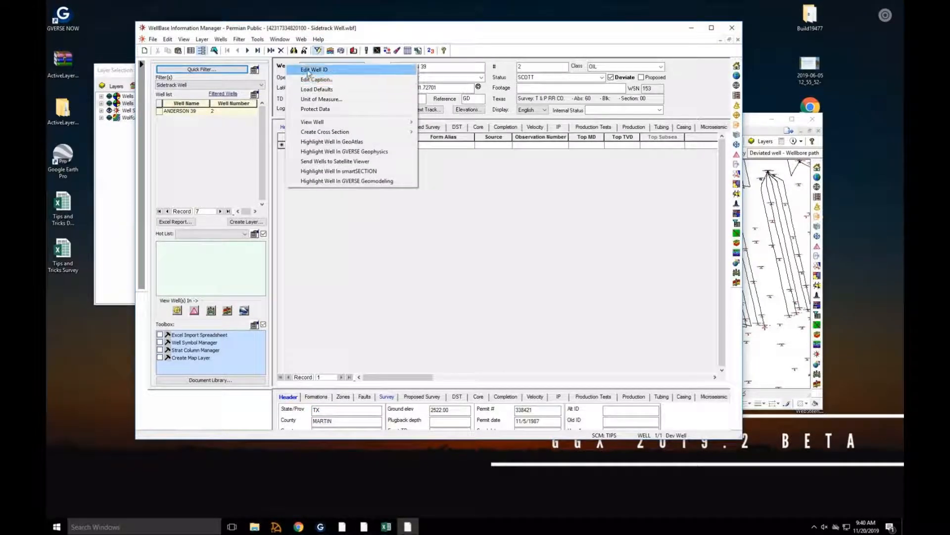
{"action": "left_click", "coordinate": [307, 70]}
{"action": "left_click", "coordinate": [494, 256]}
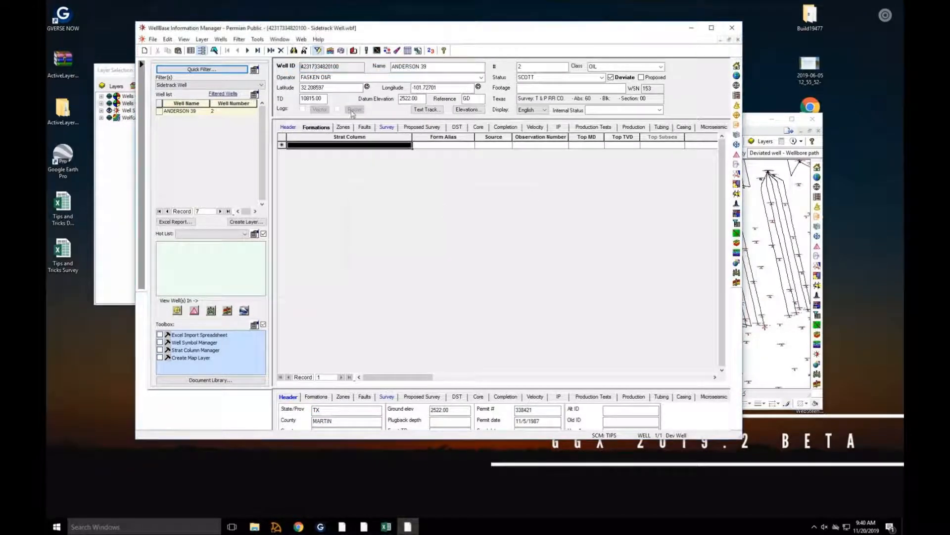
Step: Copy the Well ID of the ANDERSON 39 sidetrack well
{"action": "left_click", "coordinate": [318, 52]}
{"action": "left_click_drag", "start_coordinate": [341, 67], "coordinate": [301, 67]}
{"action": "right_click", "coordinate": [316, 66]}
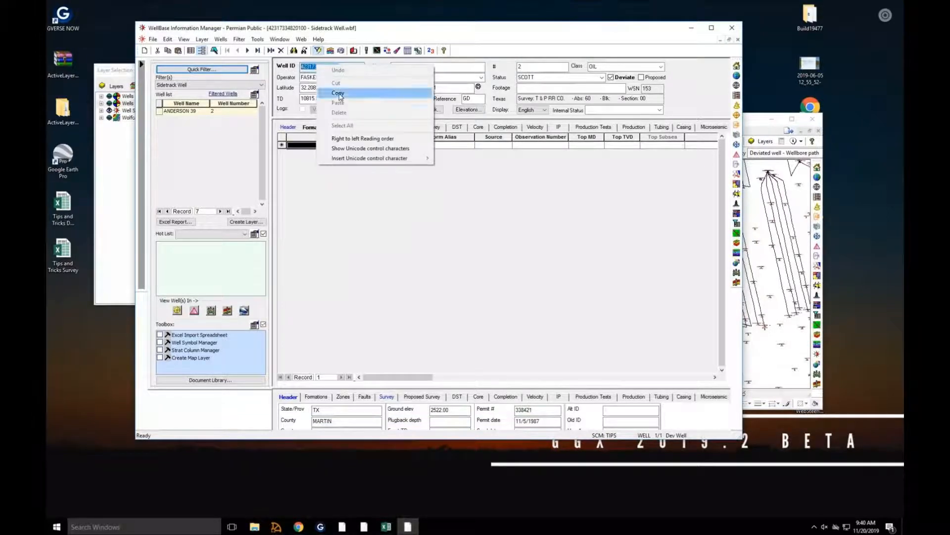
{"action": "left_click", "coordinate": [337, 91]}
Step: Turn off the well filter and find the ANDERSON 39 sidetrack among all wells using its copied Well ID
{"action": "left_click", "coordinate": [319, 51]}
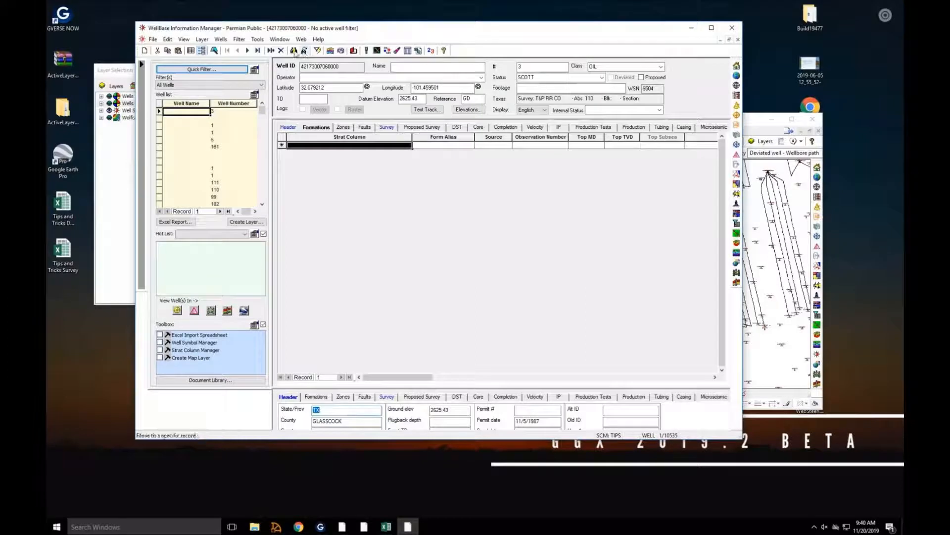
{"action": "left_click", "coordinate": [303, 51]}
{"action": "right_click", "coordinate": [325, 93]}
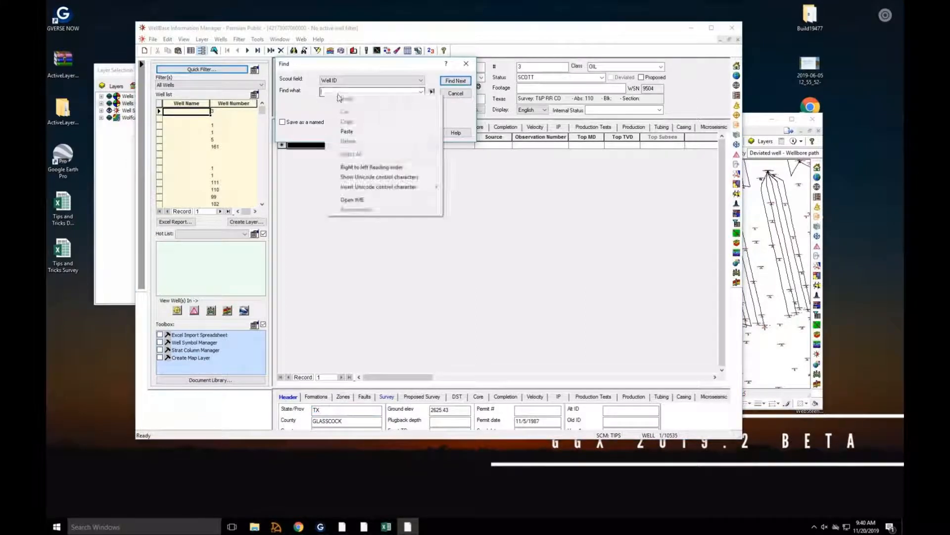
{"action": "left_click", "coordinate": [347, 122]}
{"action": "left_click", "coordinate": [455, 81]}
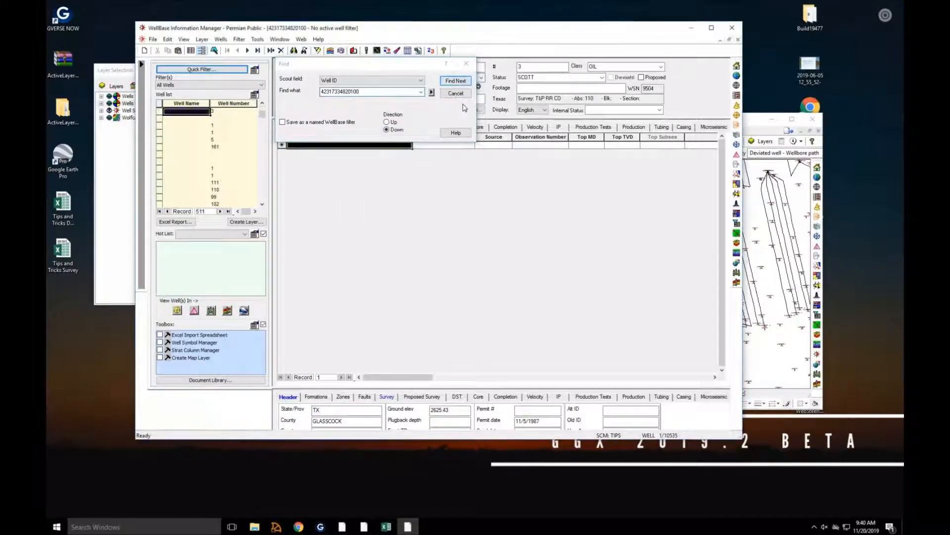
{"action": "left_click", "coordinate": [456, 93]}
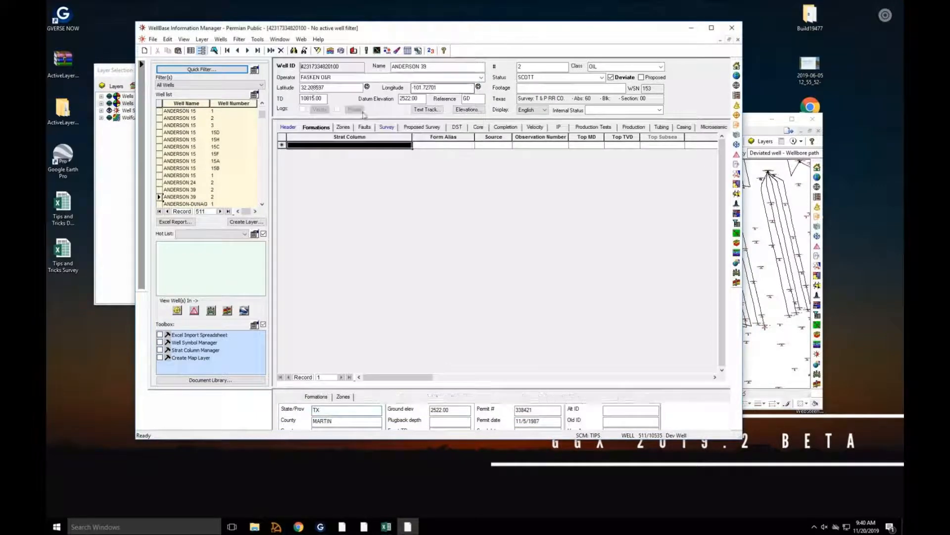
Step: Append "_old" to the Well ID of the ANDERSON 39 sidetrack well and save it
{"action": "right_click", "coordinate": [285, 67]}
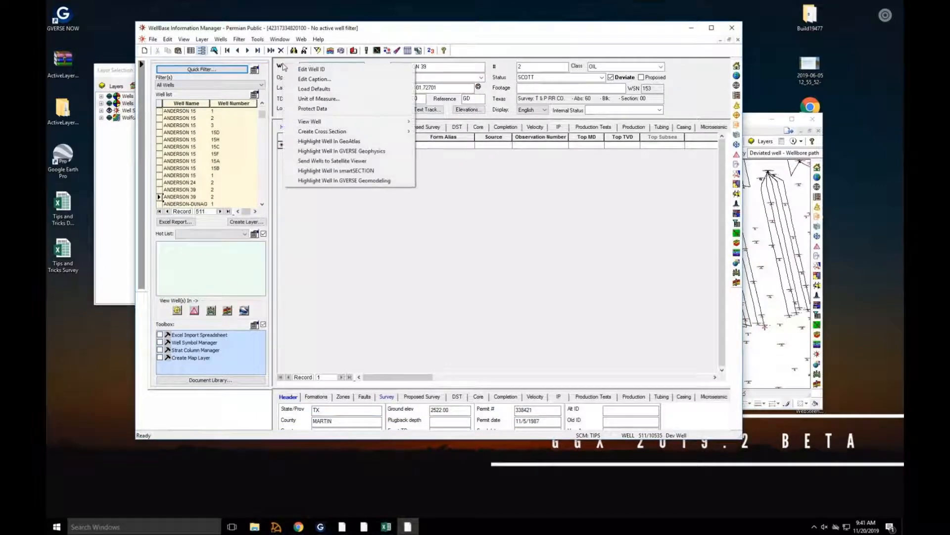
{"action": "left_click", "coordinate": [306, 69]}
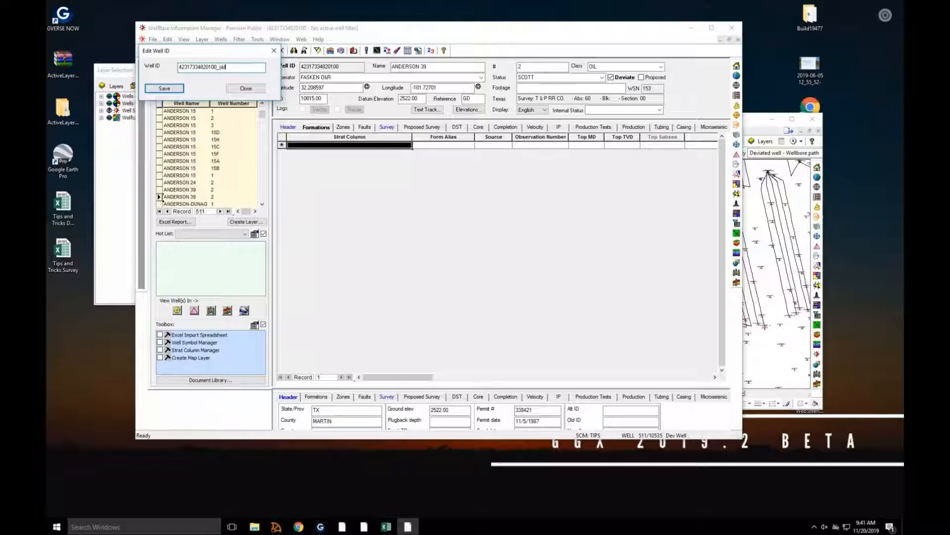
{"action": "left_click", "coordinate": [156, 88]}
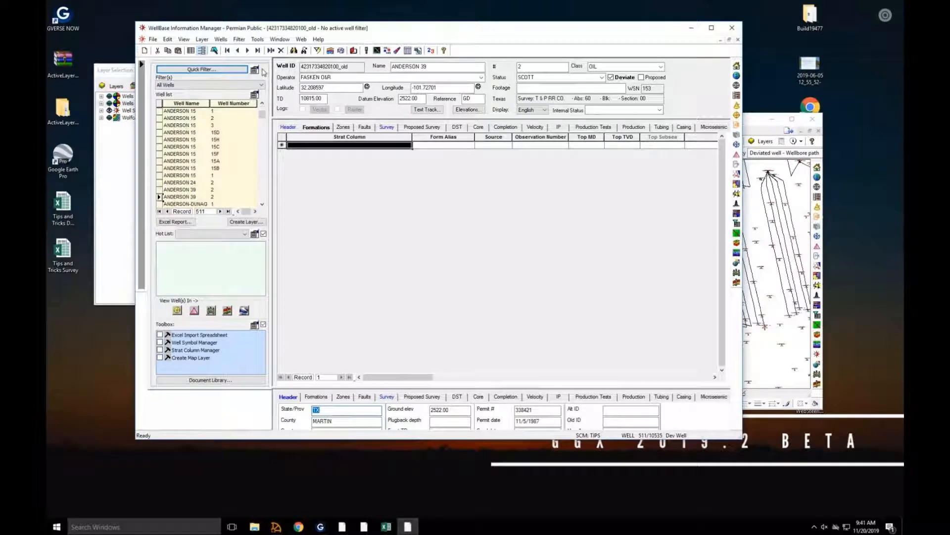
Step: Apply the Pilot Well filter to the well list
{"action": "left_click", "coordinate": [232, 85]}
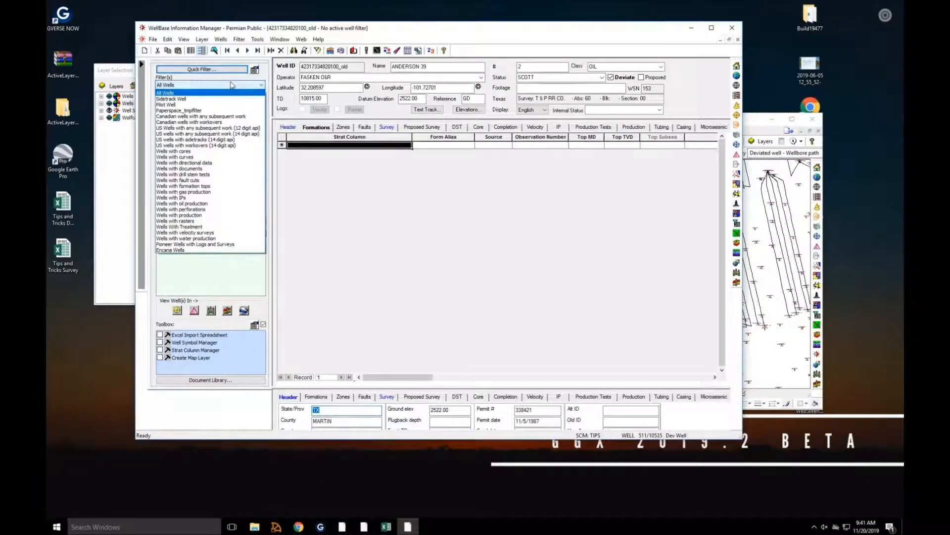
{"action": "left_click", "coordinate": [203, 104]}
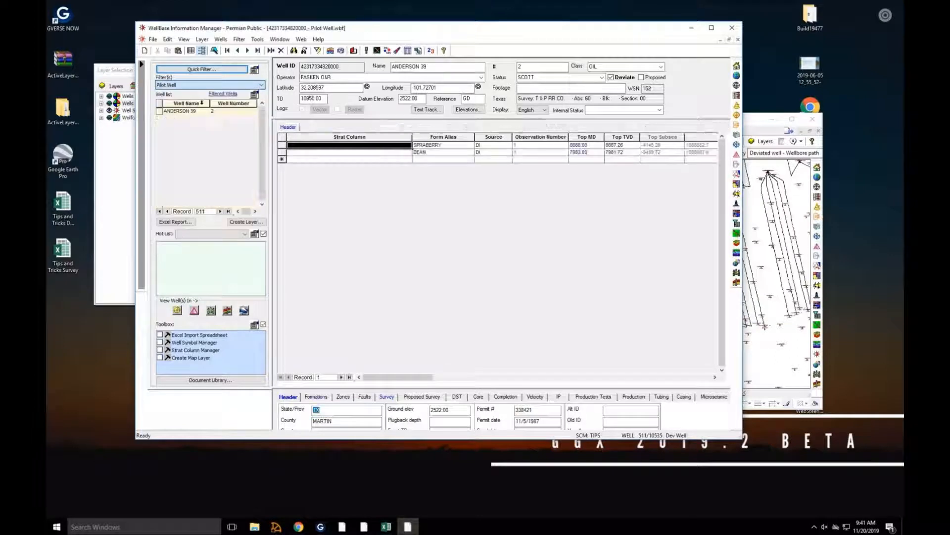
{"action": "left_click", "coordinate": [221, 40]}
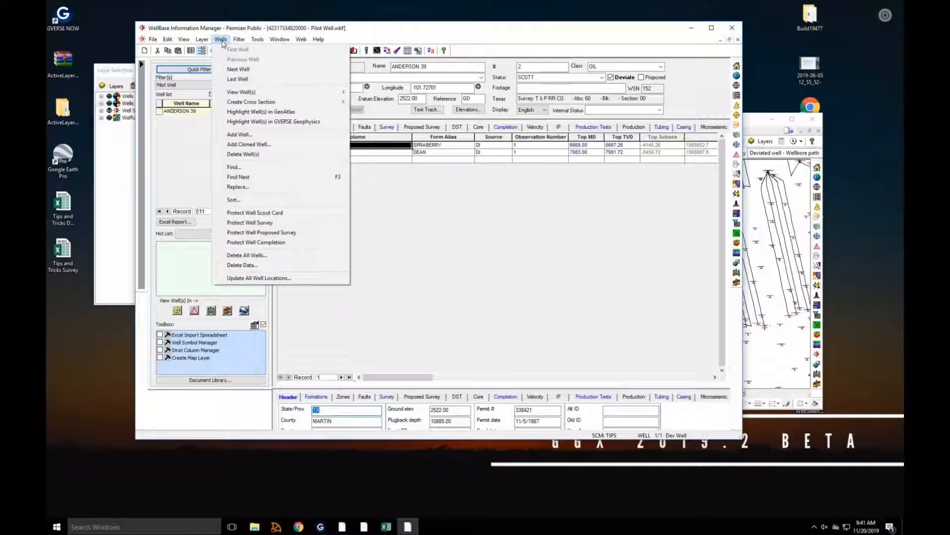
{"action": "left_click", "coordinate": [249, 145]}
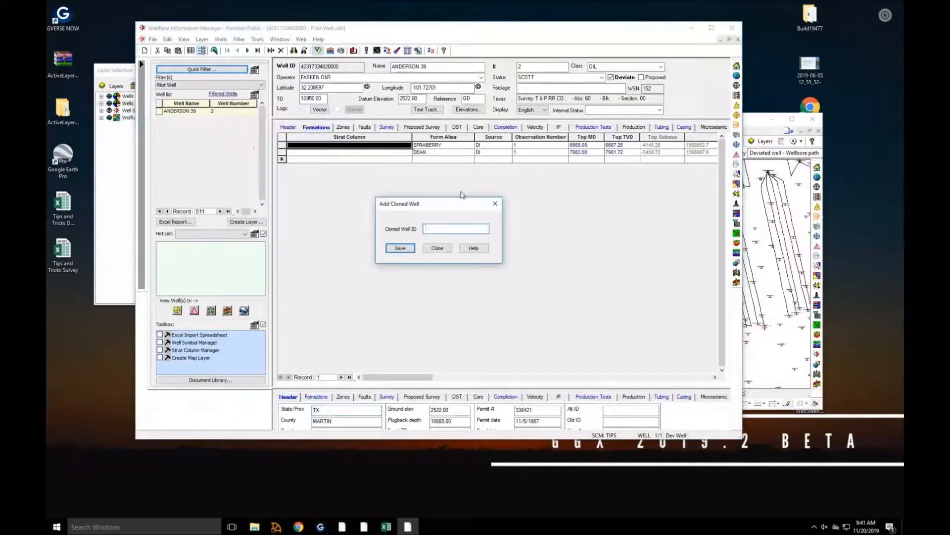
{"action": "right_click", "coordinate": [432, 231]}
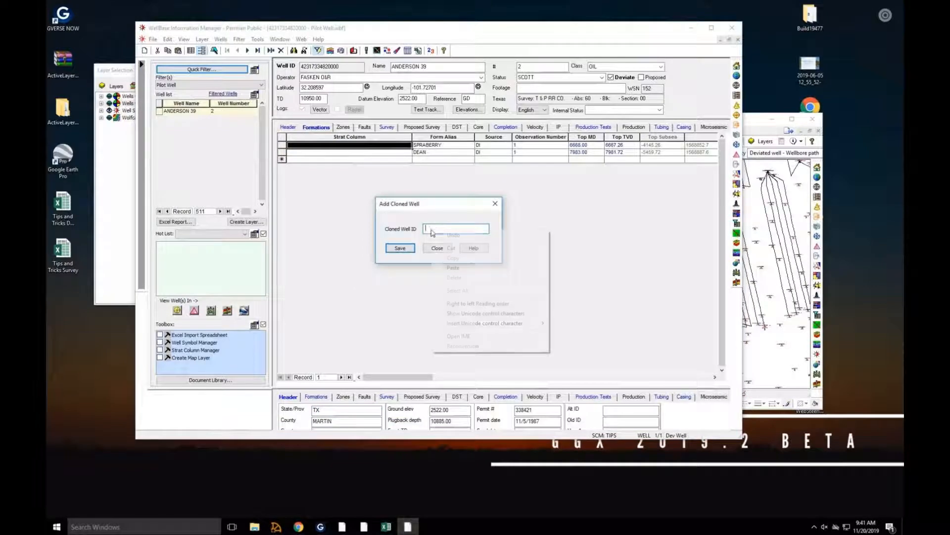
{"action": "left_click", "coordinate": [453, 267]}
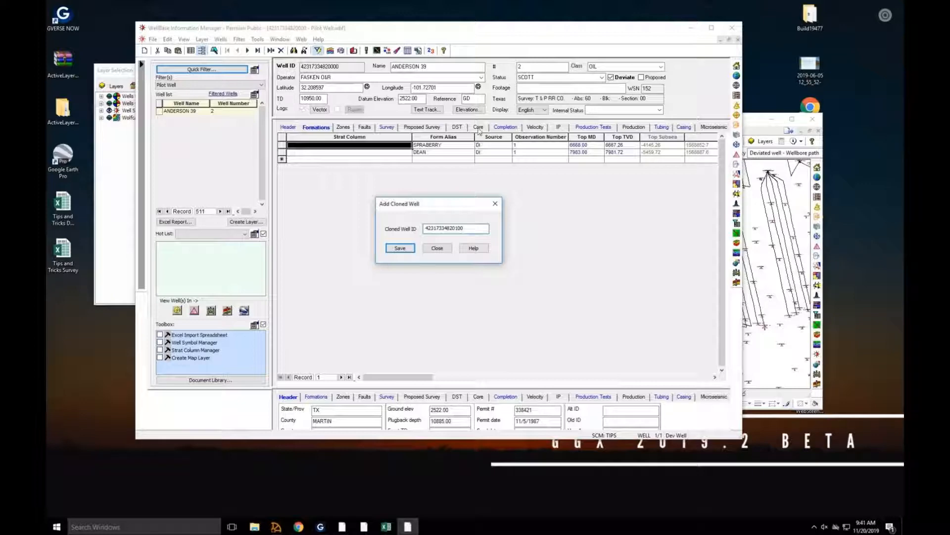
{"action": "left_click", "coordinate": [400, 249]}
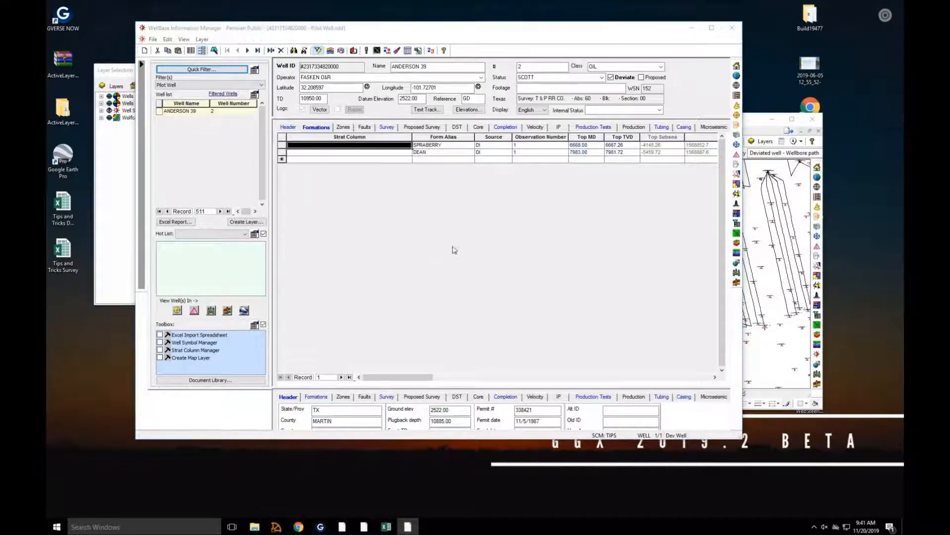
{"action": "left_click", "coordinate": [474, 256]}
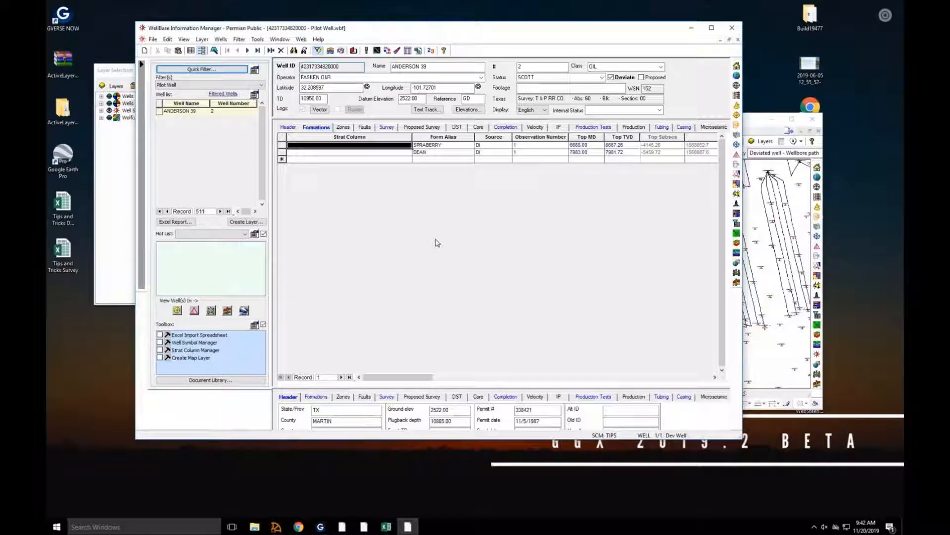
Step: Set up deleting Completions and Production Tests data for the Pilot Well filter, but cancel the deletion
{"action": "left_click", "coordinate": [221, 41]}
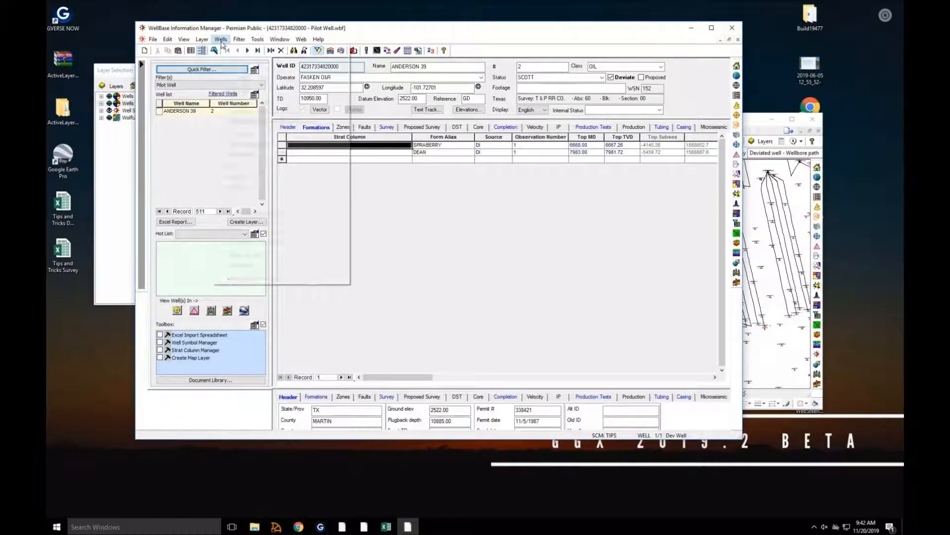
{"action": "left_click", "coordinate": [258, 265]}
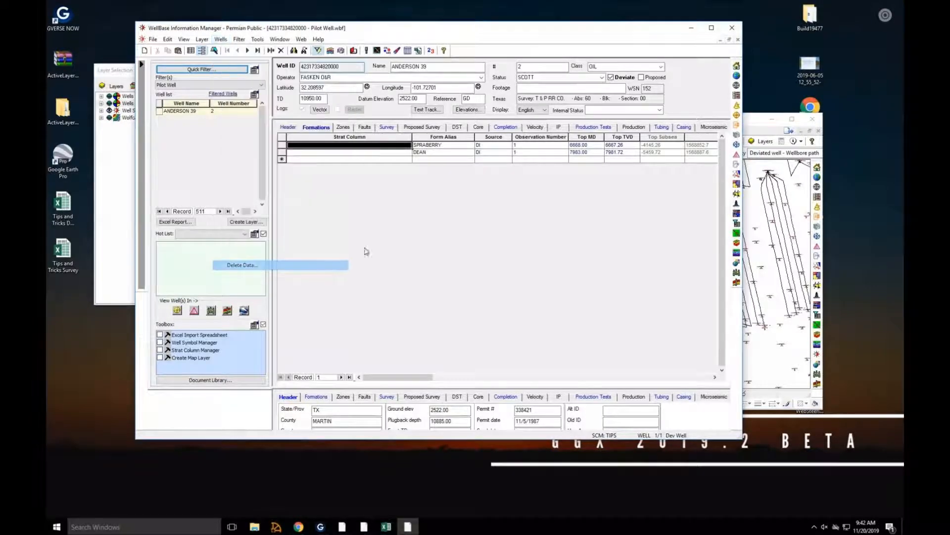
{"action": "left_click_drag", "start_coordinate": [505, 139], "coordinate": [621, 153]}
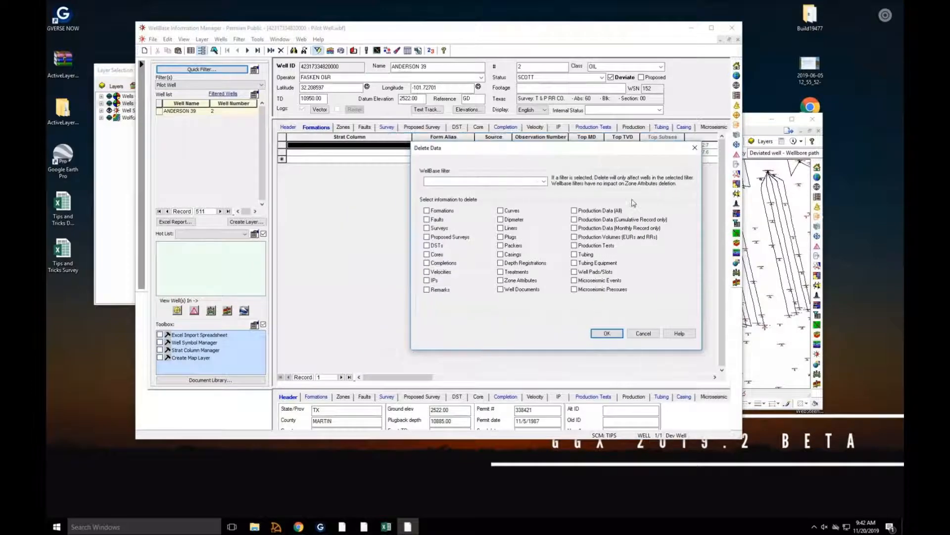
{"action": "left_click", "coordinate": [543, 181]}
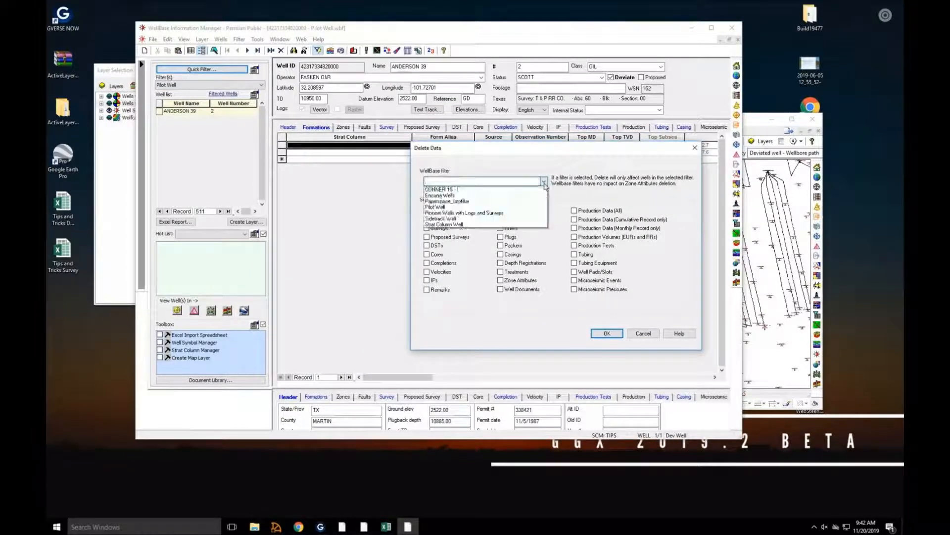
{"action": "left_click", "coordinate": [514, 207]}
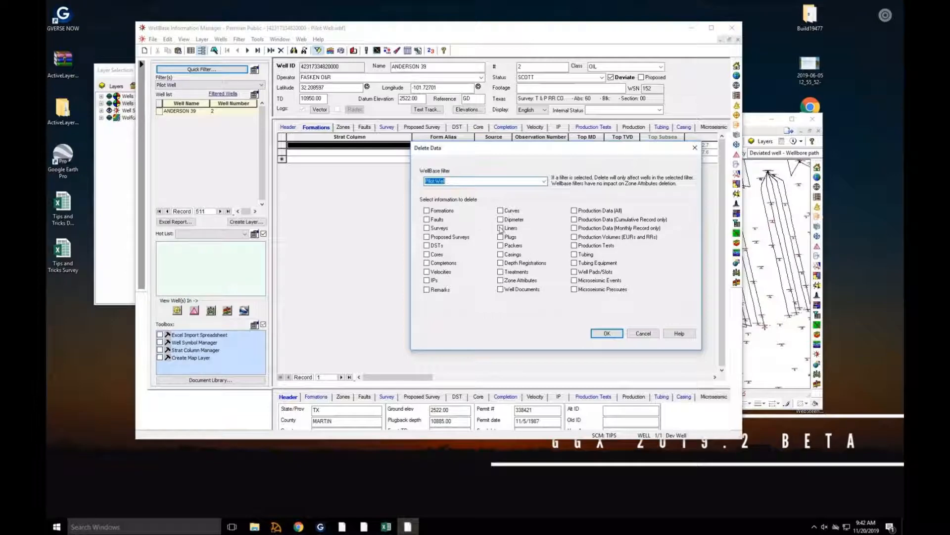
{"action": "left_click", "coordinate": [427, 262]}
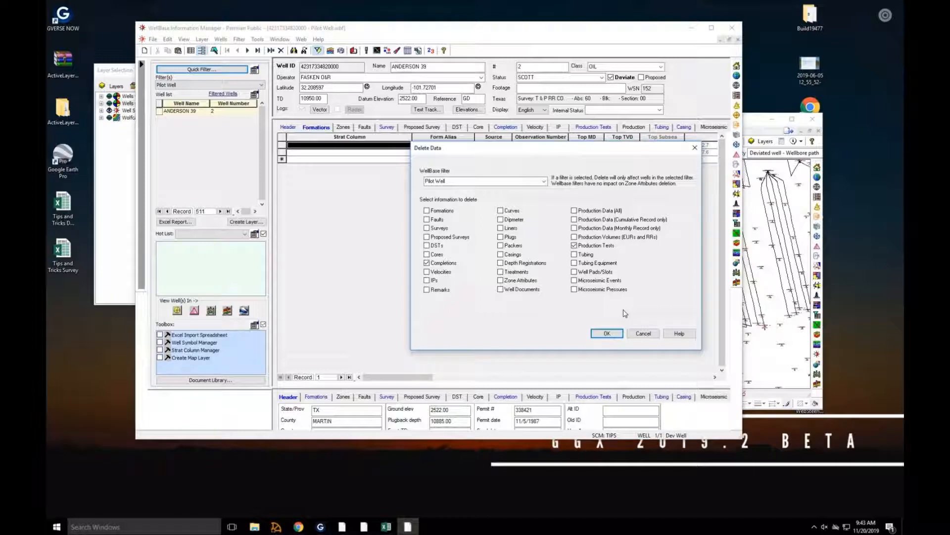
{"action": "left_click", "coordinate": [651, 335]}
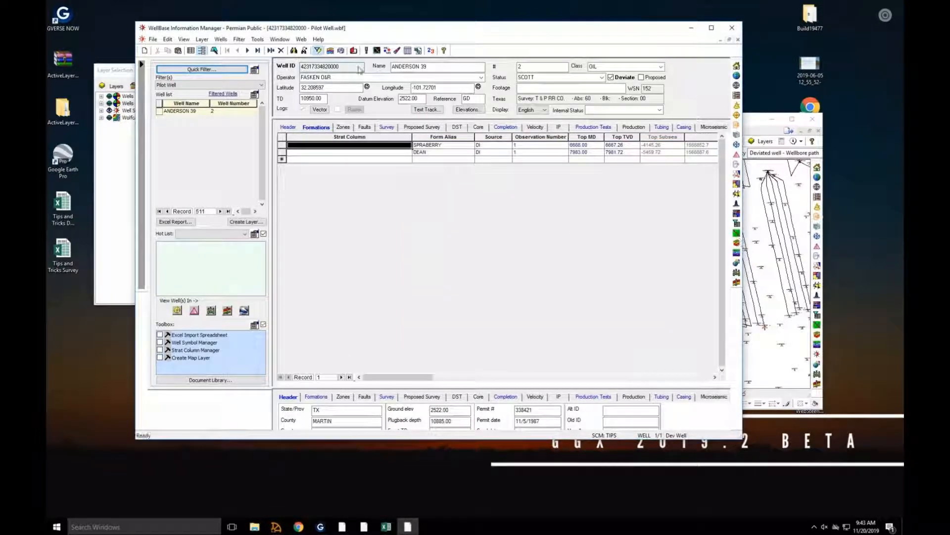
Step: Turn off the Pilot Well filter and apply the Pioneer Wells with Logs and Surveys filter to the well list
{"action": "left_click", "coordinate": [320, 51]}
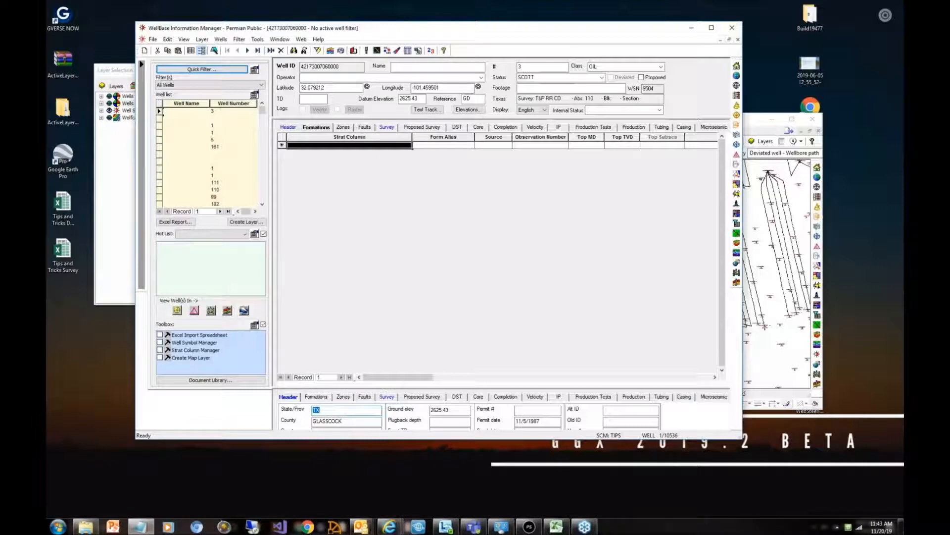
{"action": "left_click", "coordinate": [235, 85]}
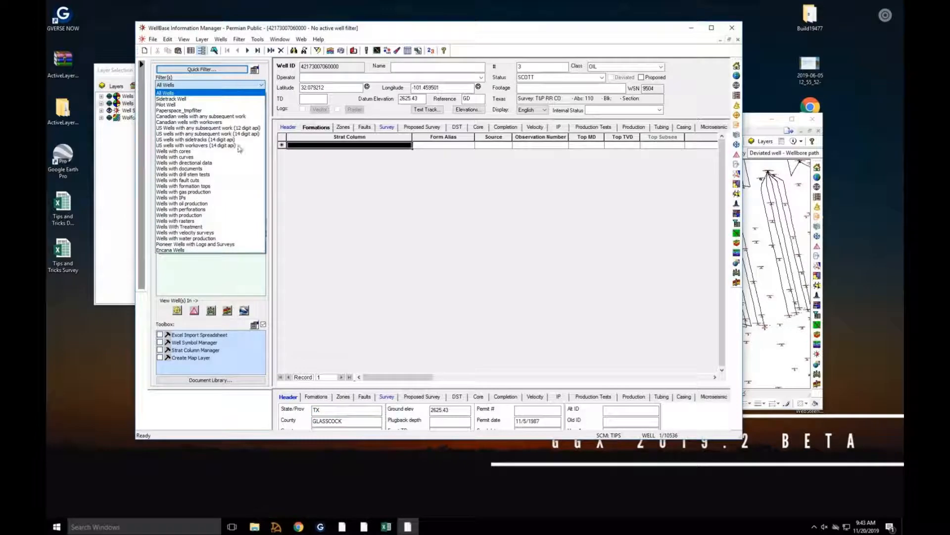
{"action": "left_click", "coordinate": [229, 247]}
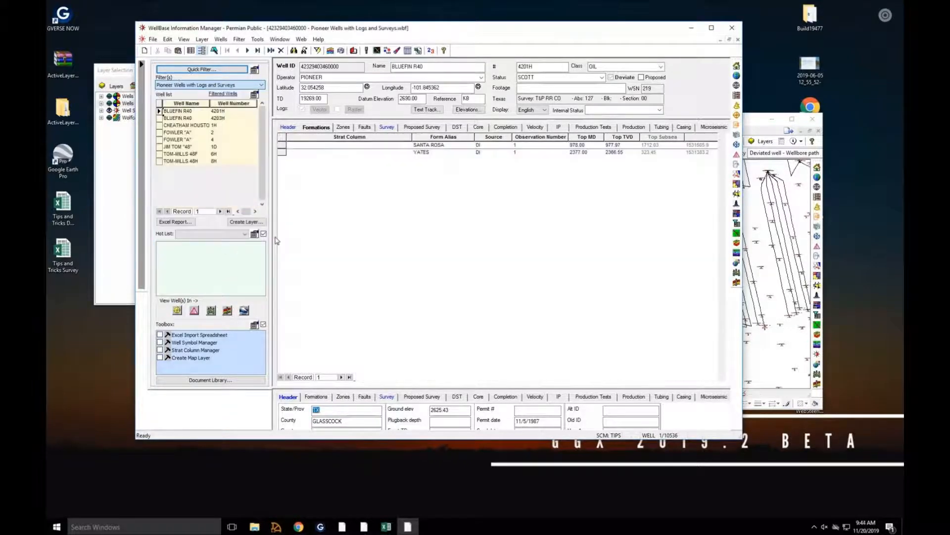
Step: Add a new completion record numbered 999 to the BLUEFIN R40 4201H well
{"action": "left_click", "coordinate": [506, 127]}
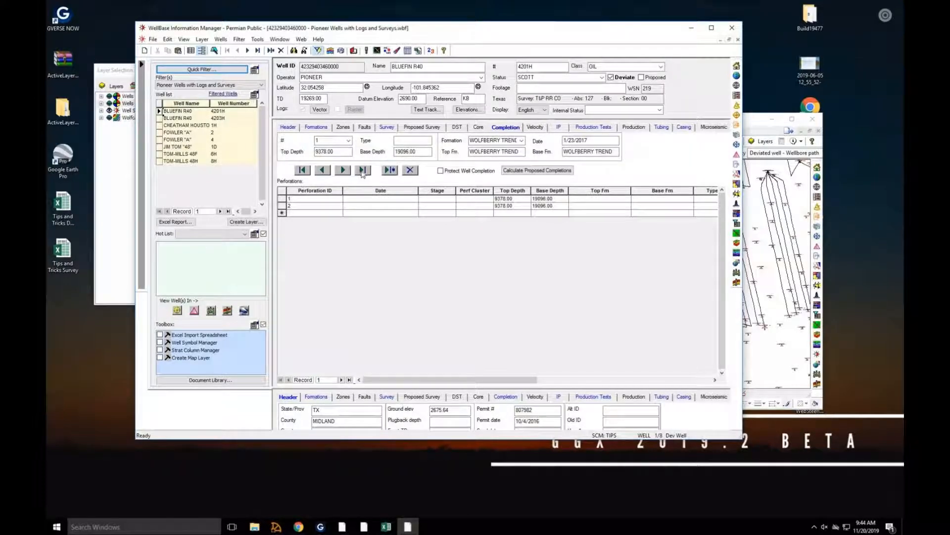
{"action": "left_click", "coordinate": [390, 170]}
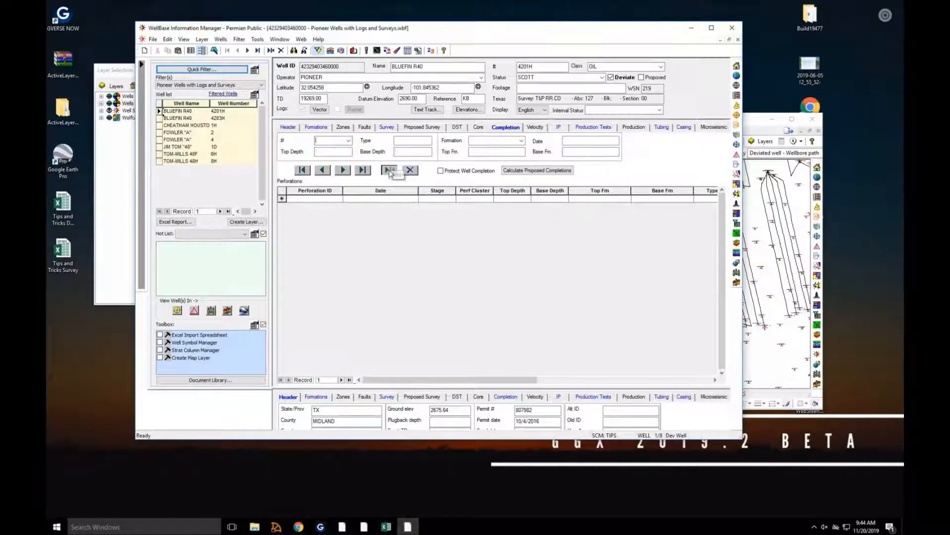
{"action": "type", "text": "998"}
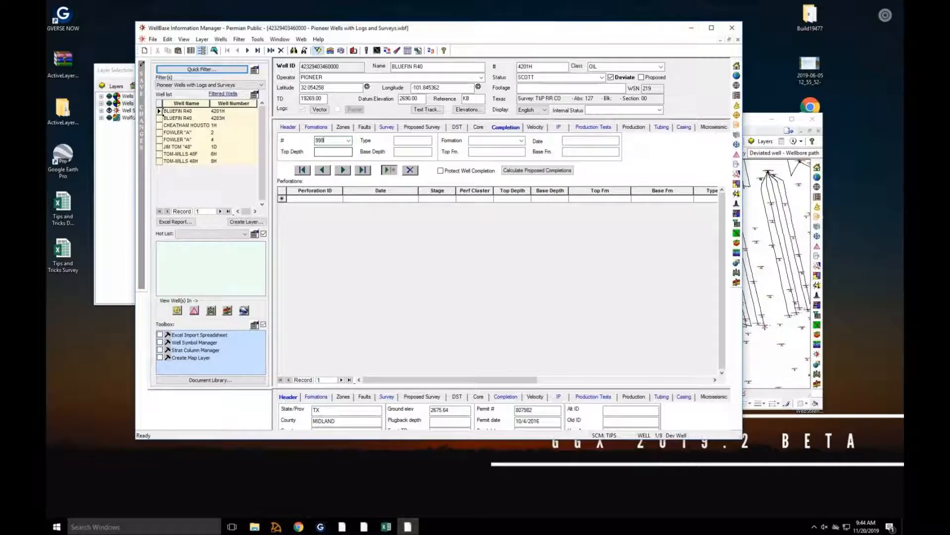
{"action": "key", "text": "Tab"}
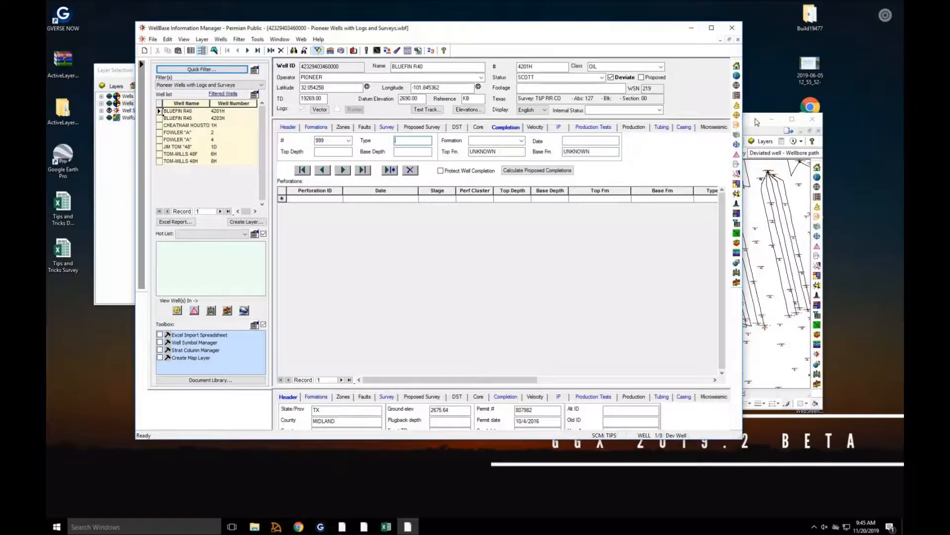
Step: Switch to GeoAtlas, maximize the map and examine the labels posted around the TOM RANCH "48" well spots
{"action": "left_click", "coordinate": [757, 121]}
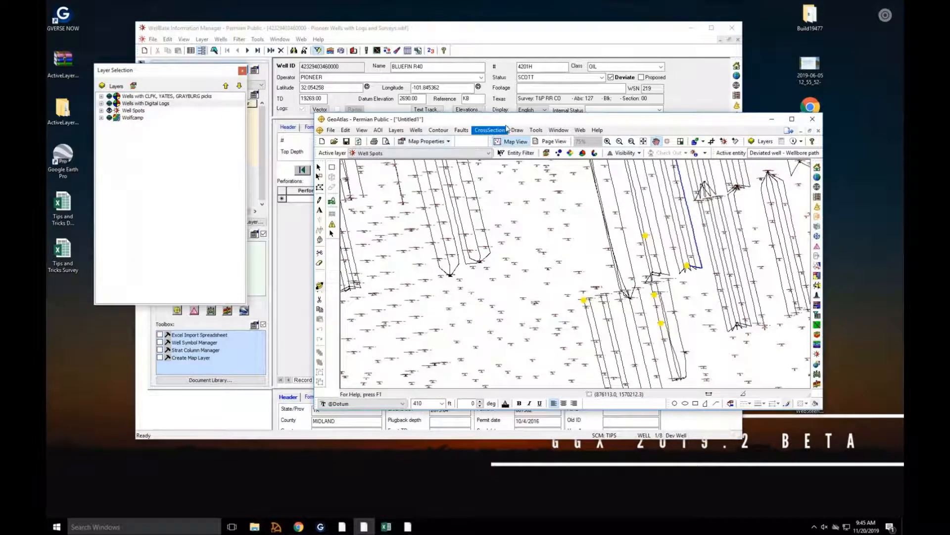
{"action": "left_click_drag", "start_coordinate": [497, 117], "coordinate": [486, 108]}
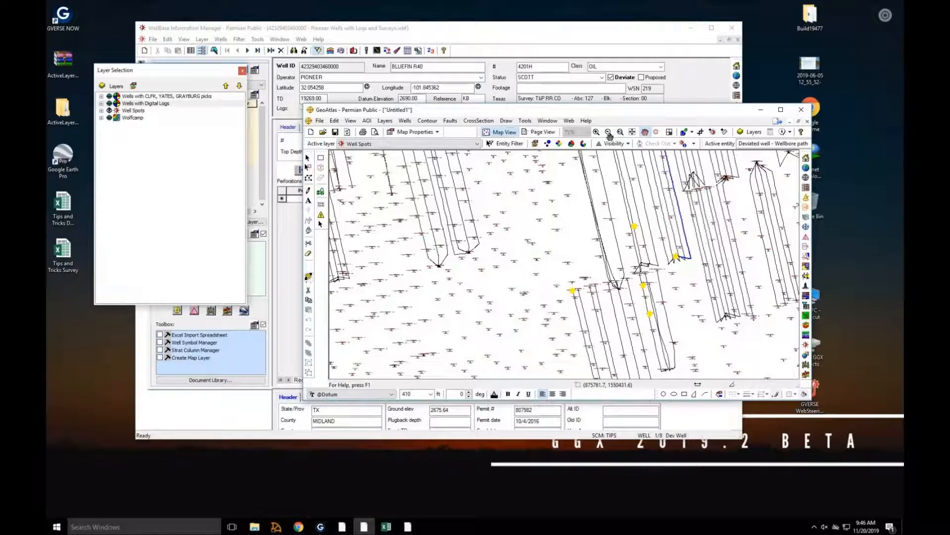
{"action": "left_click", "coordinate": [781, 109]}
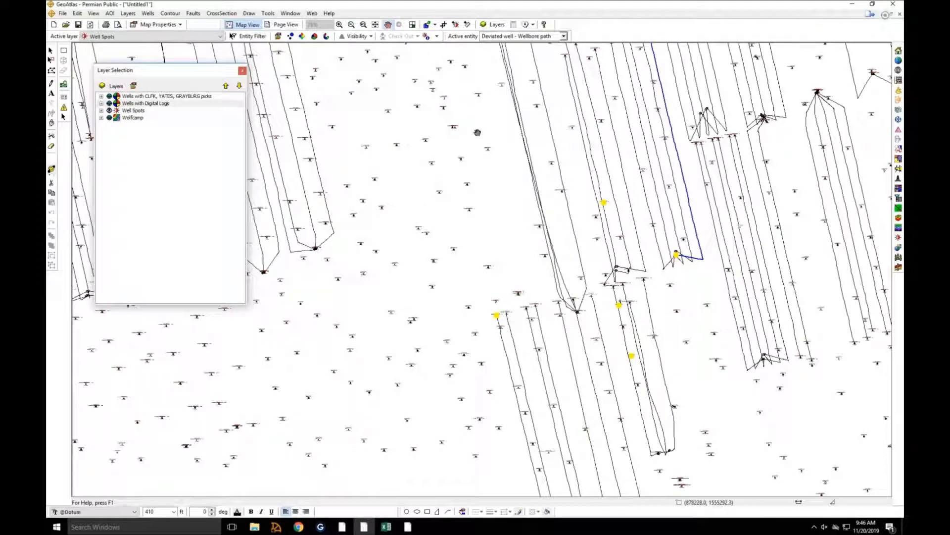
{"action": "left_click", "coordinate": [340, 25]}
{"action": "left_click_drag", "start_coordinate": [526, 199], "coordinate": [672, 273]}
{"action": "left_click_drag", "start_coordinate": [552, 247], "coordinate": [621, 292]}
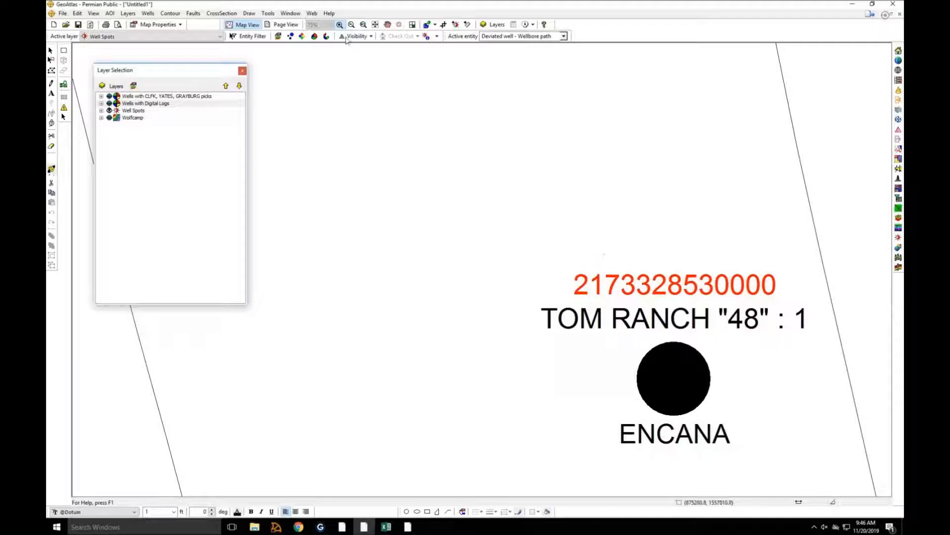
{"action": "left_click", "coordinate": [351, 24]}
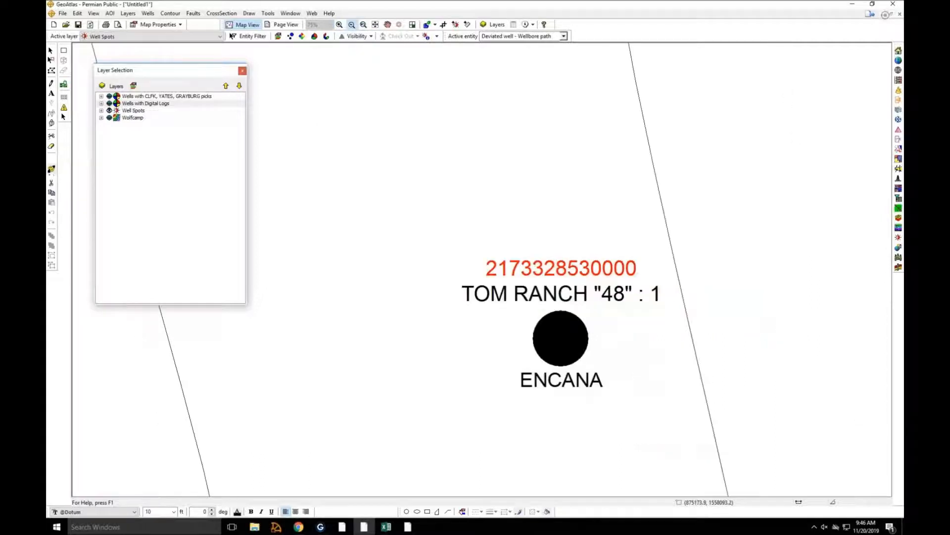
{"action": "left_click", "coordinate": [568, 288]}
{"action": "left_click", "coordinate": [568, 288]}
{"action": "left_click", "coordinate": [509, 296]}
{"action": "left_click", "coordinate": [467, 325]}
{"action": "left_click", "coordinate": [470, 317]}
{"action": "left_click", "coordinate": [475, 307]}
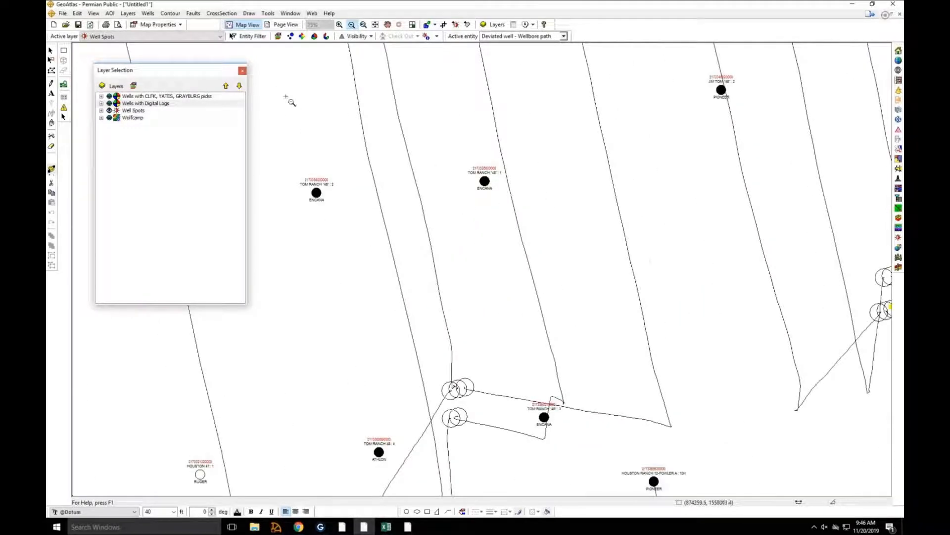
Step: Start an update of the active Well Spots layer and view the parsing options of its Operator label
{"action": "left_click", "coordinate": [50, 50]}
{"action": "right_click", "coordinate": [447, 254]}
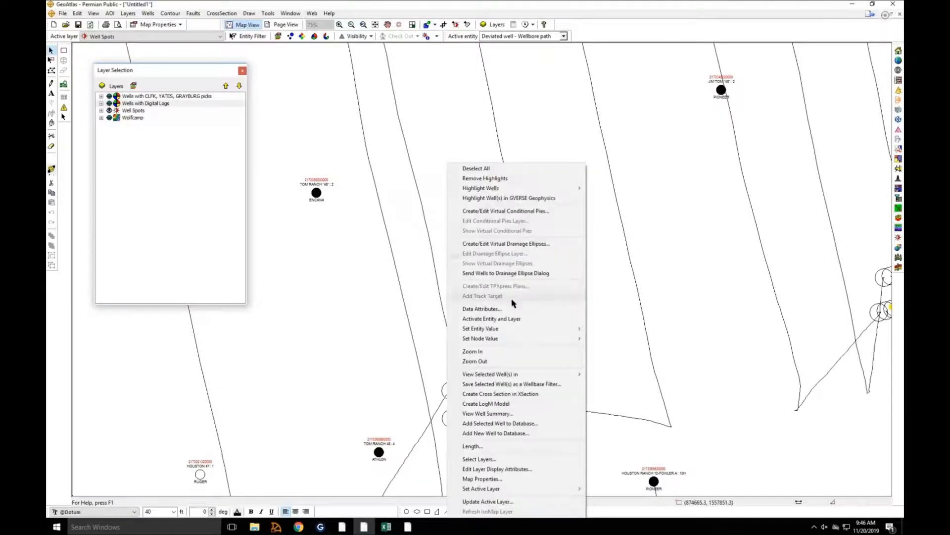
{"action": "left_click", "coordinate": [503, 501]}
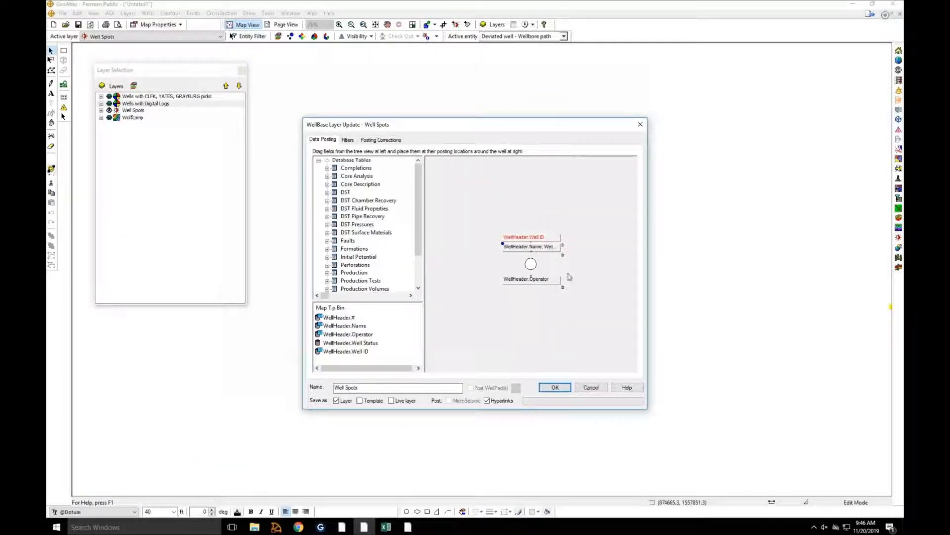
{"action": "right_click", "coordinate": [542, 285]}
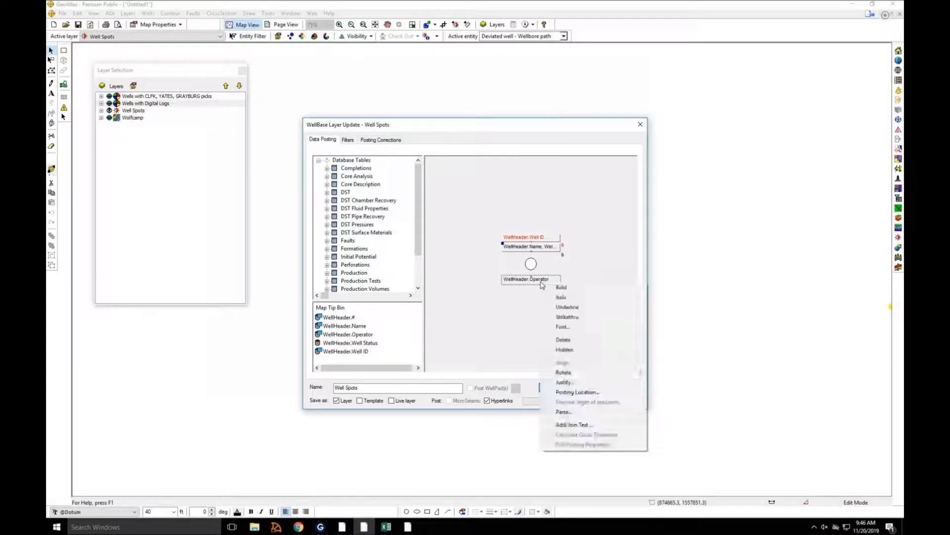
{"action": "left_click", "coordinate": [597, 413]}
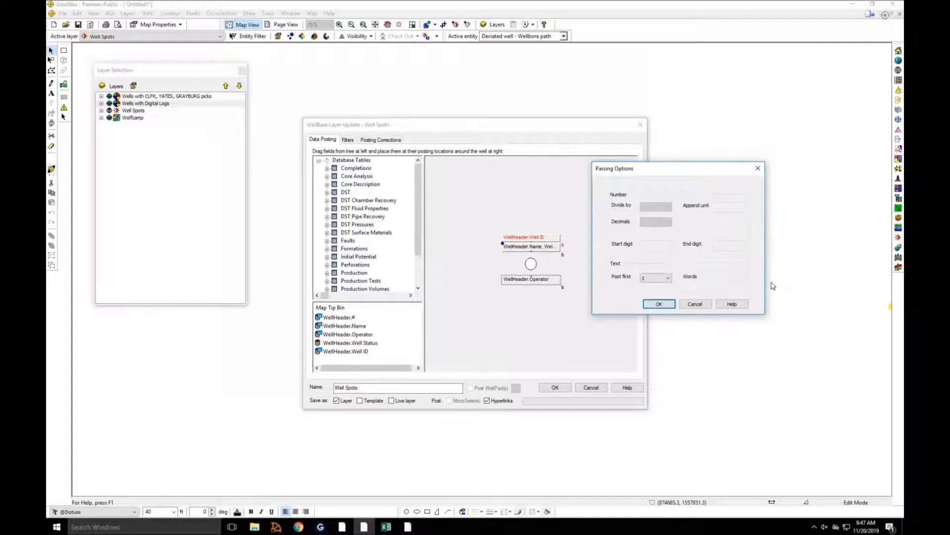
{"action": "left_click", "coordinate": [696, 305]}
Step: Set the Well ID label's parsing end digit to 10 and update the Well Spots layer
{"action": "left_click", "coordinate": [553, 240]}
{"action": "right_click", "coordinate": [553, 241]}
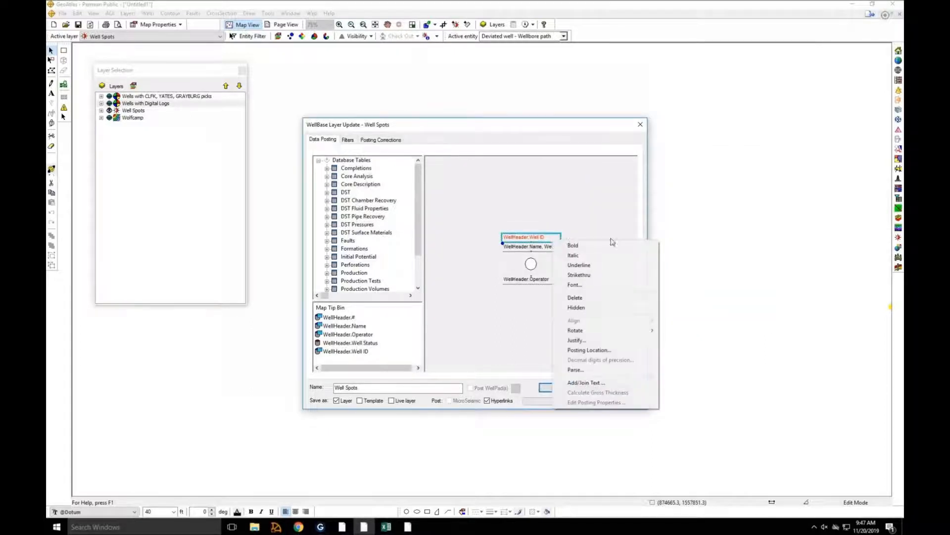
{"action": "left_click", "coordinate": [612, 371]}
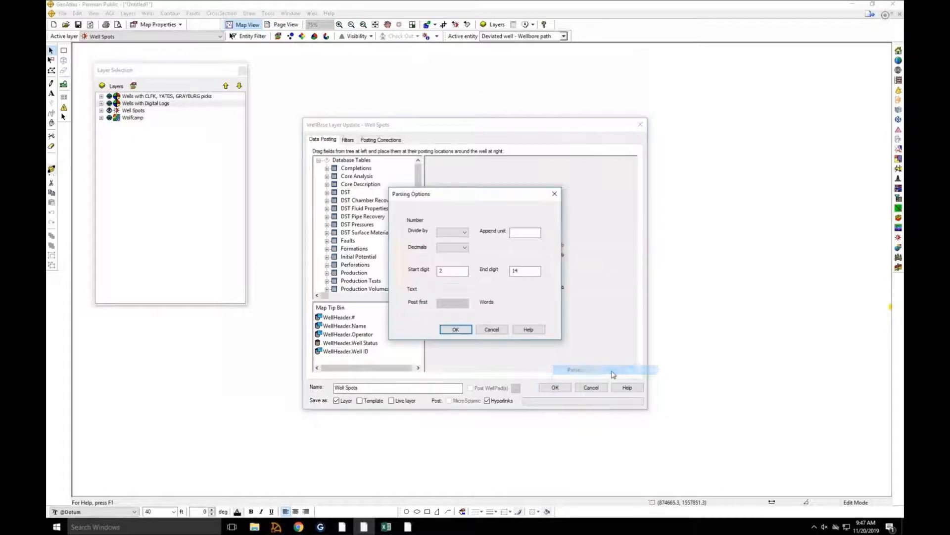
{"action": "left_click_drag", "start_coordinate": [525, 197], "coordinate": [686, 198]}
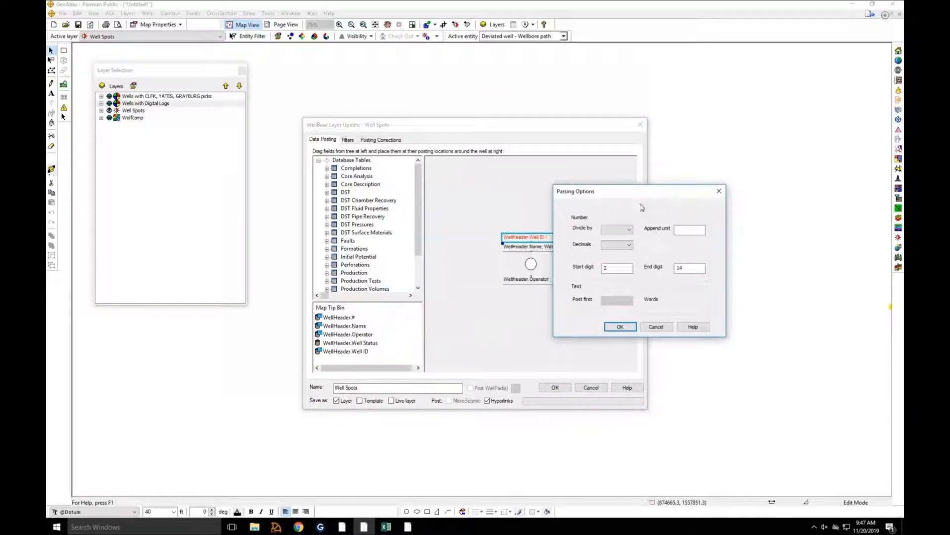
{"action": "left_click", "coordinate": [693, 268]}
{"action": "double_click", "coordinate": [679, 267]}
{"action": "type", "text": "10"}
{"action": "left_click", "coordinate": [618, 327]}
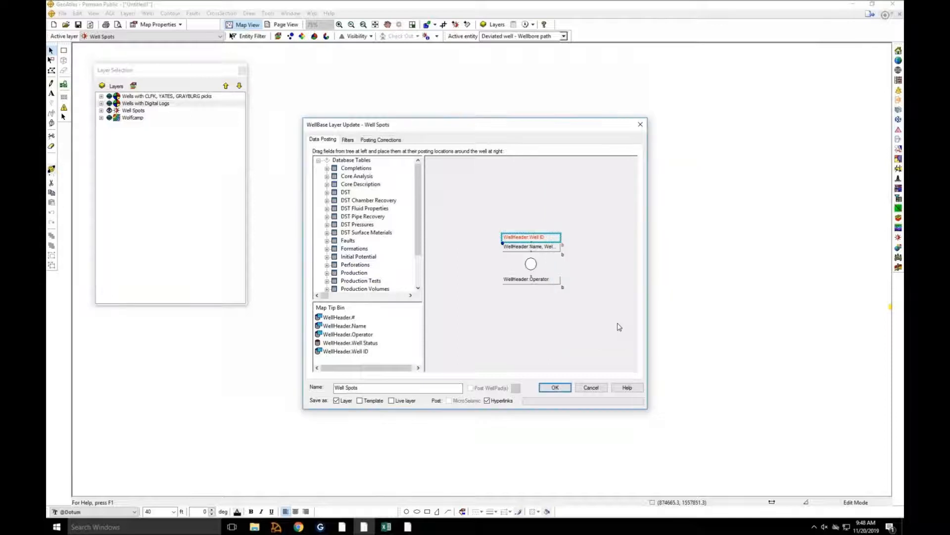
{"action": "left_click", "coordinate": [555, 388]}
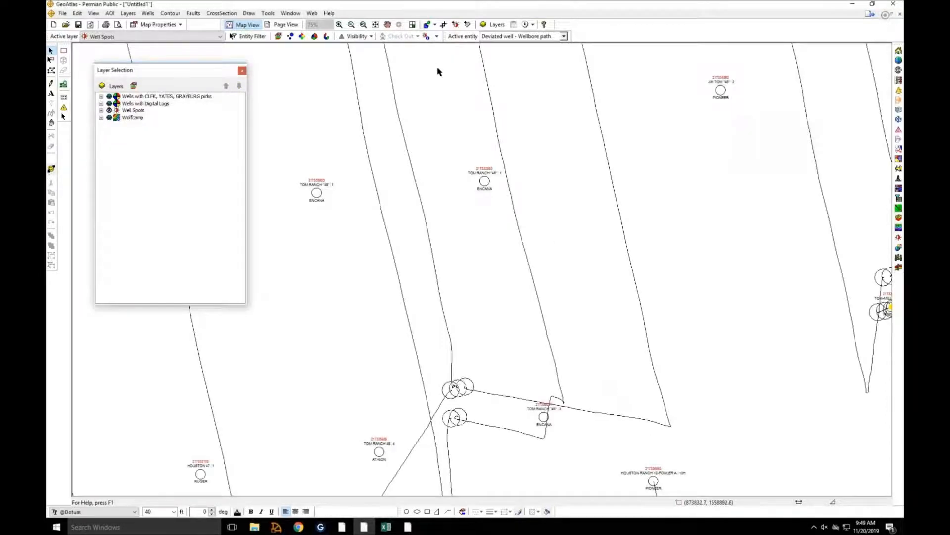
Step: Switch to WellBase, open the Document Library for the BLUEFIN R40 4201H well and view its option for adding a URL
{"action": "left_click", "coordinate": [339, 24]}
{"action": "left_click_drag", "start_coordinate": [452, 151], "coordinate": [522, 208]}
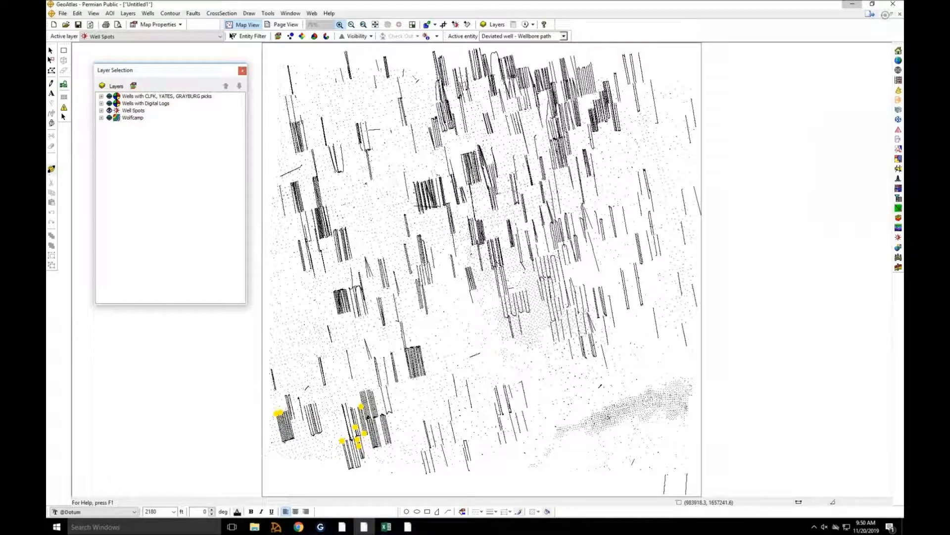
{"action": "left_click", "coordinate": [852, 4]}
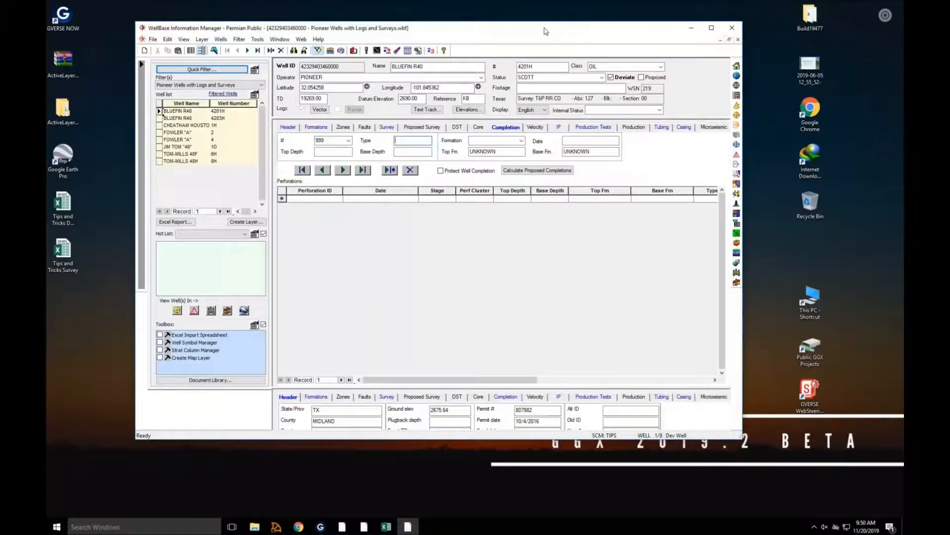
{"action": "left_click_drag", "start_coordinate": [545, 28], "coordinate": [521, 24]}
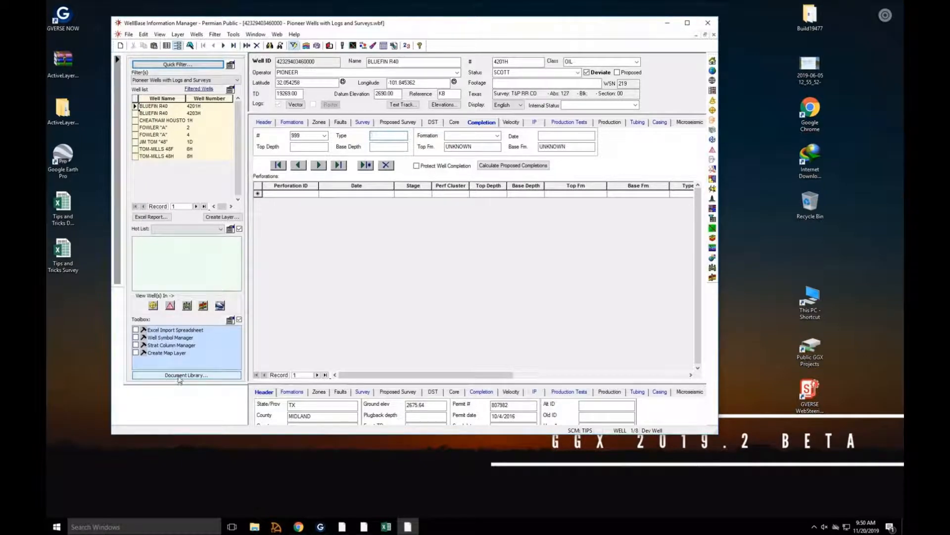
{"action": "left_click", "coordinate": [179, 375]}
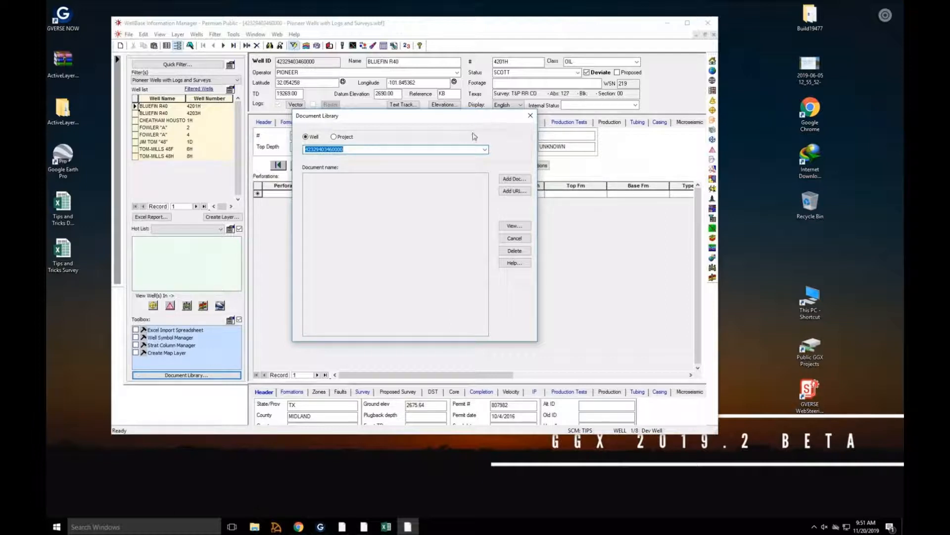
{"action": "left_click", "coordinate": [520, 192]}
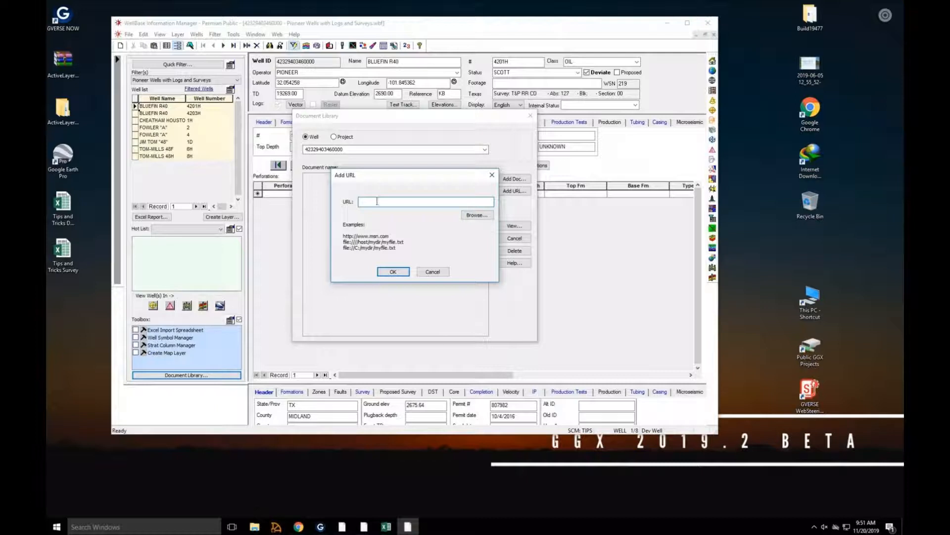
{"action": "left_click", "coordinate": [427, 271]}
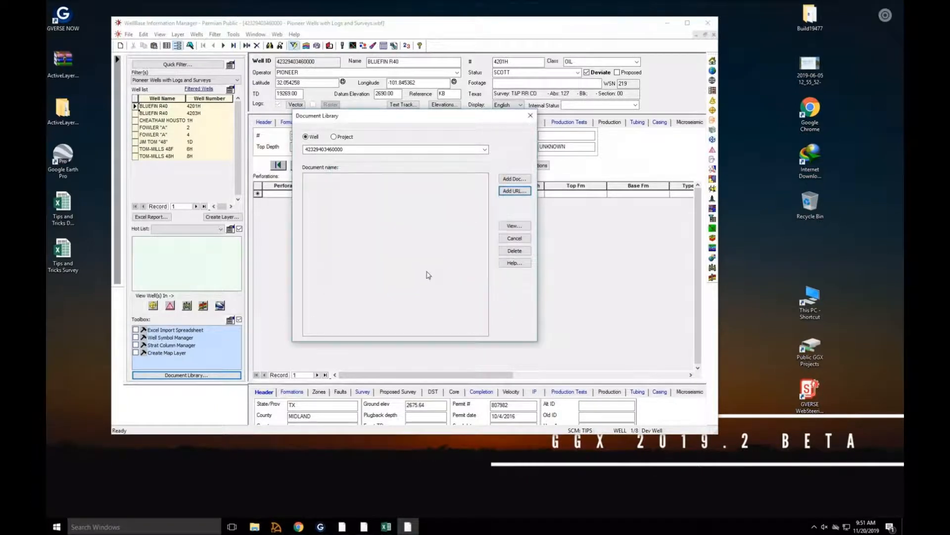
Step: Switch to Excel and open the Tips and Tricks Document Library workbook, examine its UWI and URL columns, and close it
{"action": "left_click", "coordinate": [387, 526]}
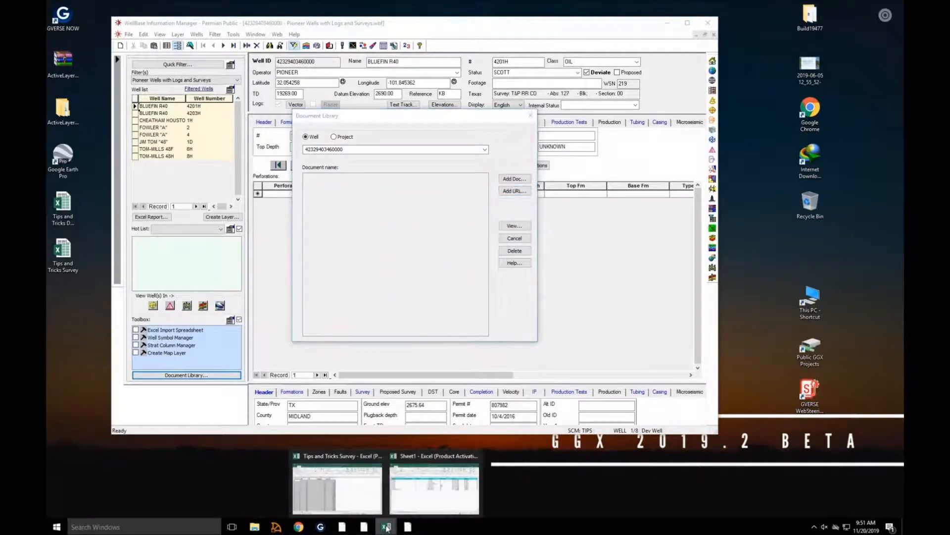
{"action": "left_click", "coordinate": [447, 463]}
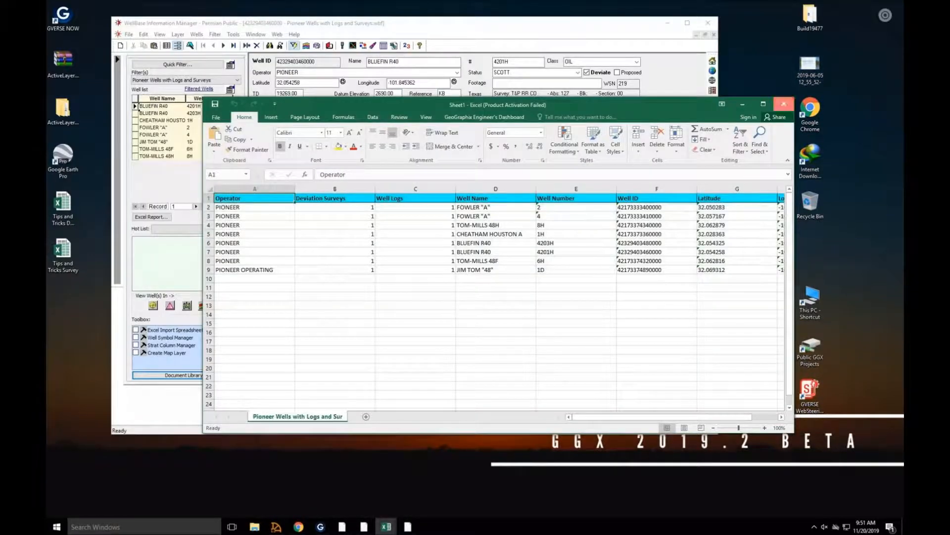
{"action": "left_click", "coordinate": [784, 104]}
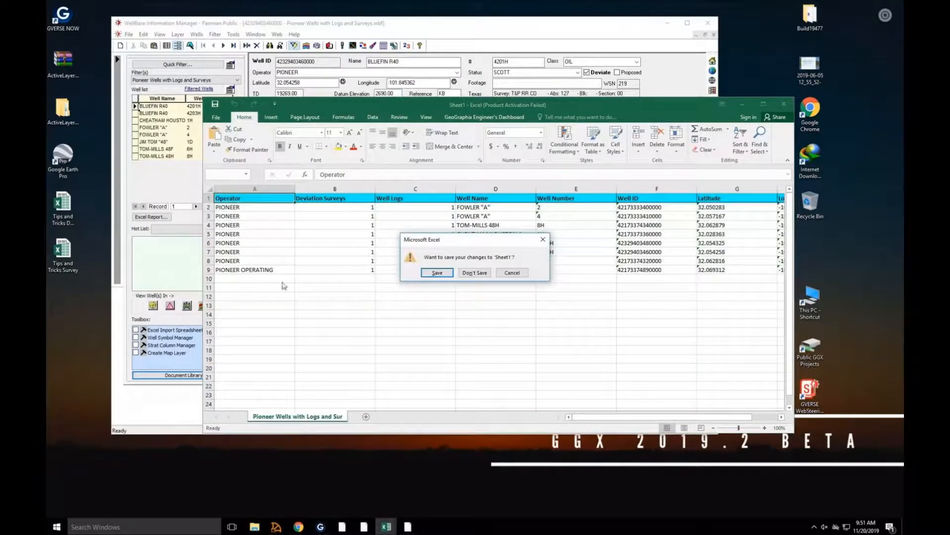
{"action": "double_click", "coordinate": [67, 211]}
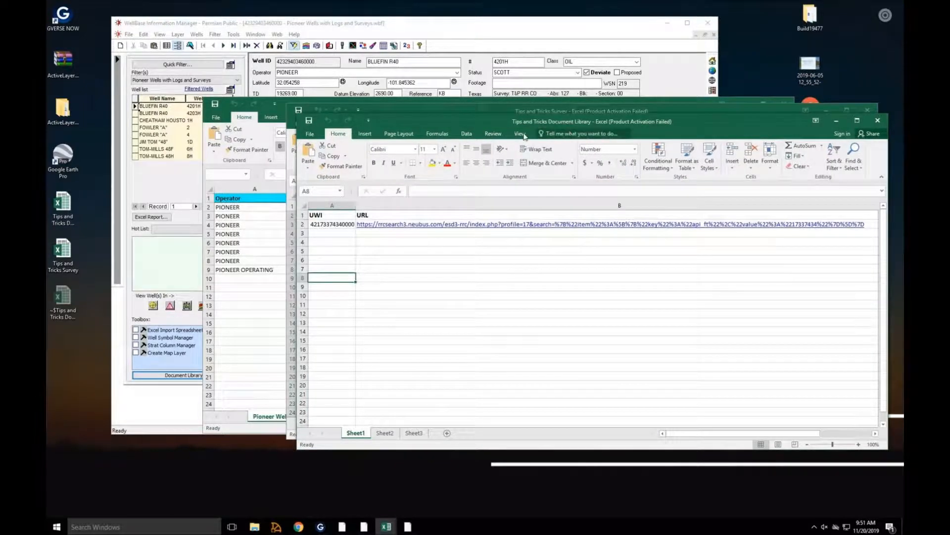
{"action": "left_click_drag", "start_coordinate": [482, 119], "coordinate": [400, 63]}
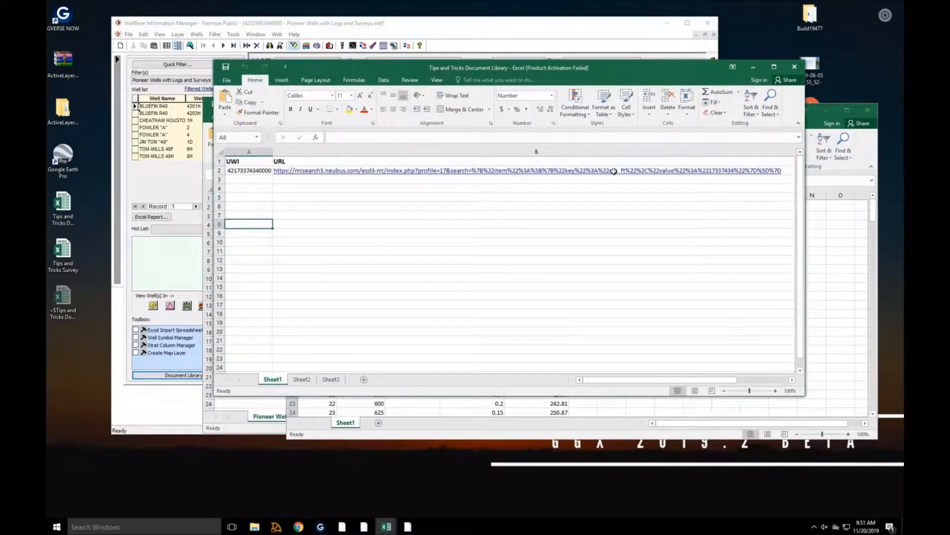
{"action": "left_click", "coordinate": [794, 66]}
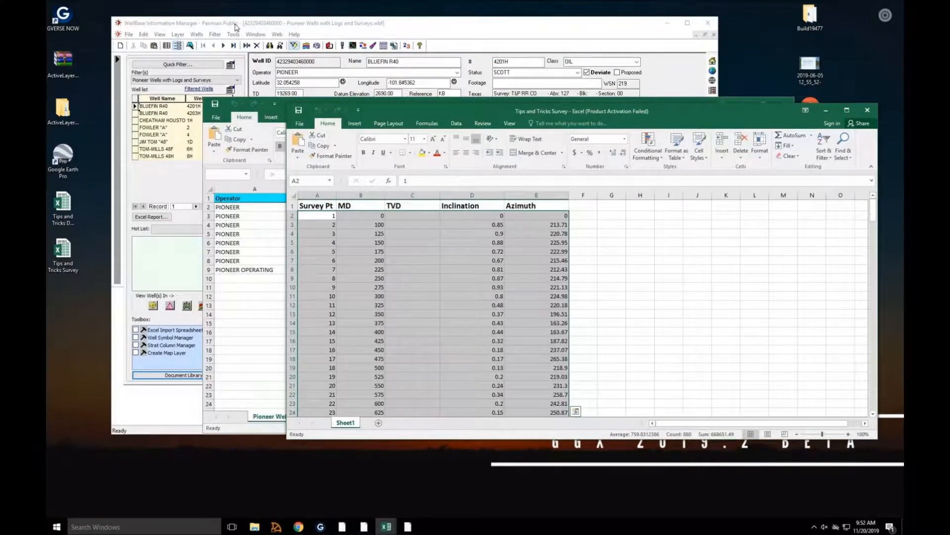
Step: Close the Document Library in WellBase and start a spreadsheet import of the Tips and Tricks Document Library workbook from the Desktop
{"action": "left_click", "coordinate": [236, 27]}
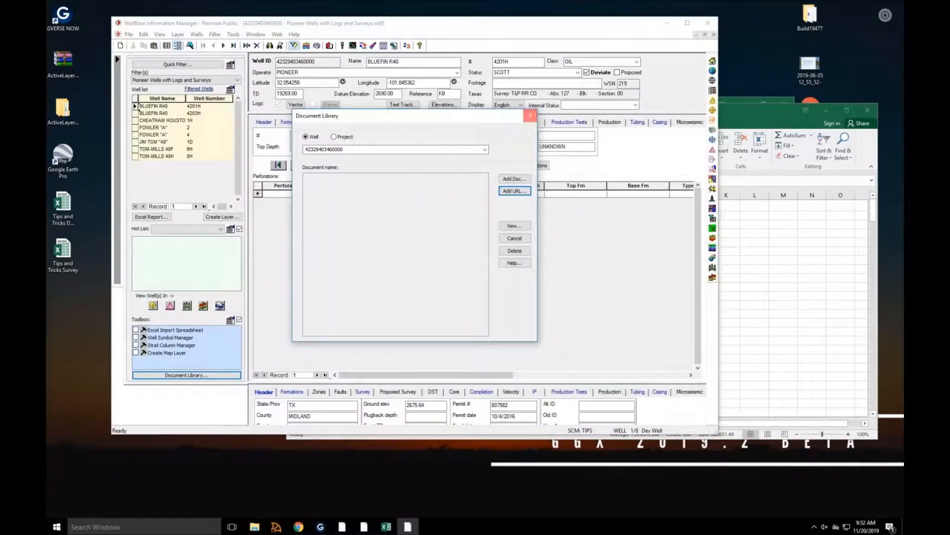
{"action": "left_click", "coordinate": [530, 116]}
{"action": "left_click", "coordinate": [129, 34]}
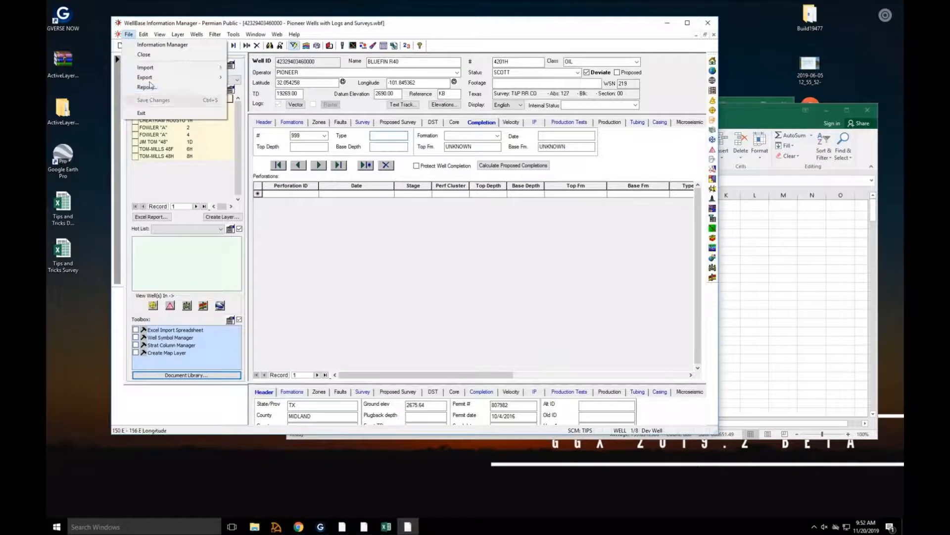
{"action": "mouse_move", "coordinate": [152, 69]}
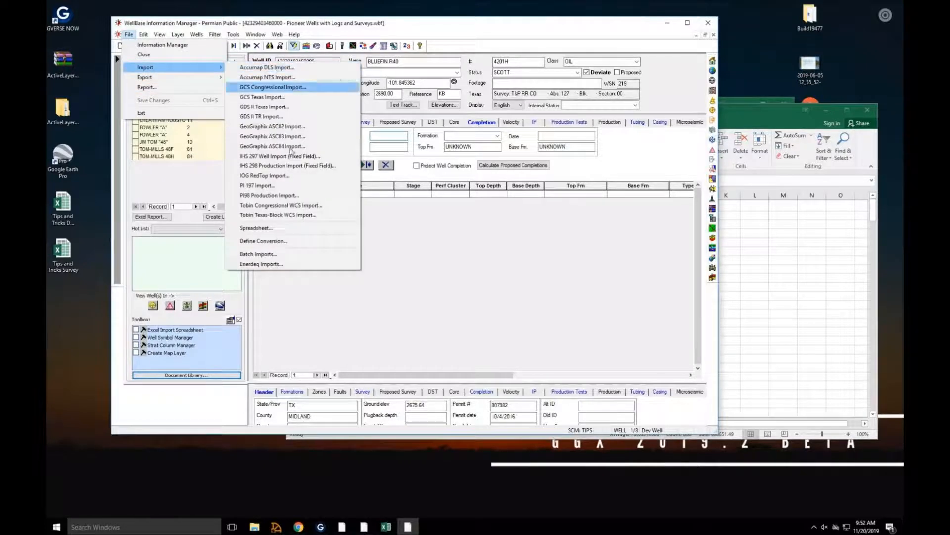
{"action": "left_click", "coordinate": [300, 229]}
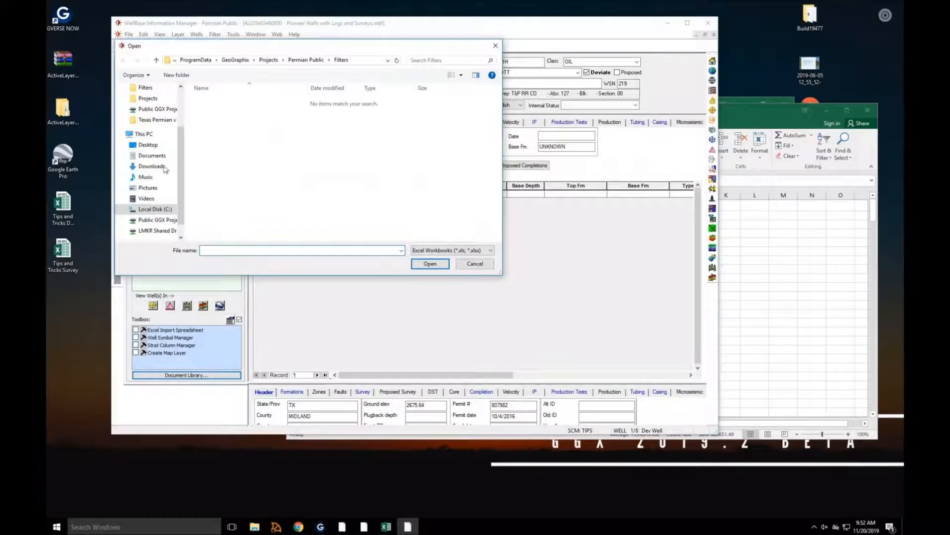
{"action": "left_click", "coordinate": [149, 145]}
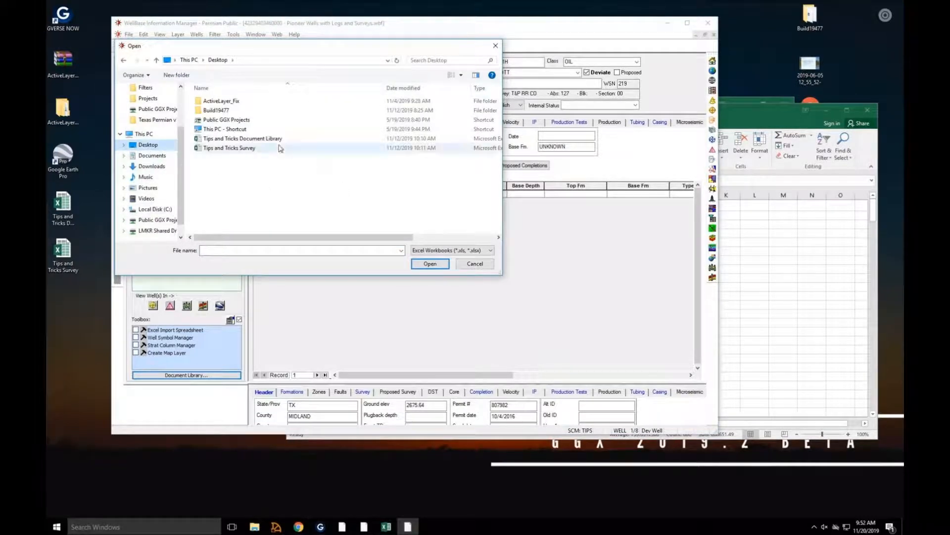
{"action": "left_click", "coordinate": [241, 140]}
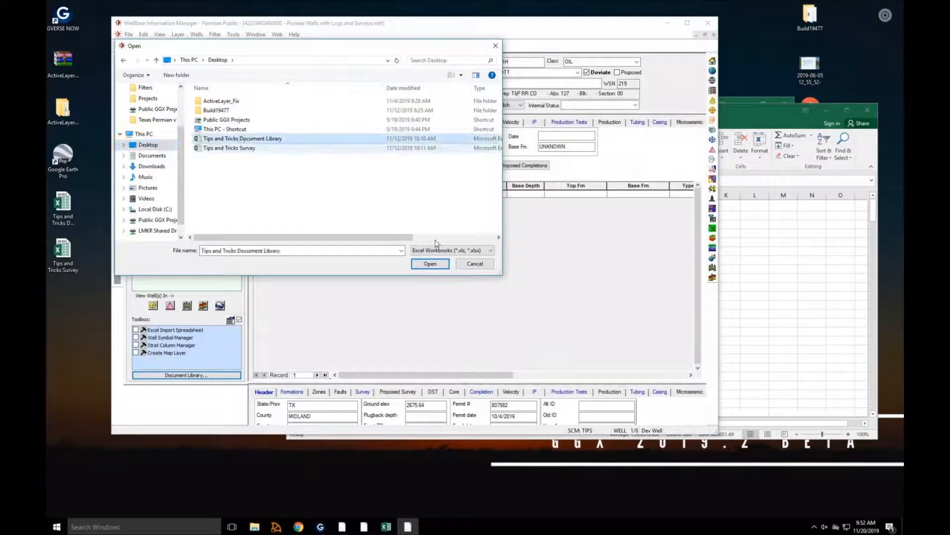
{"action": "left_click", "coordinate": [430, 264]}
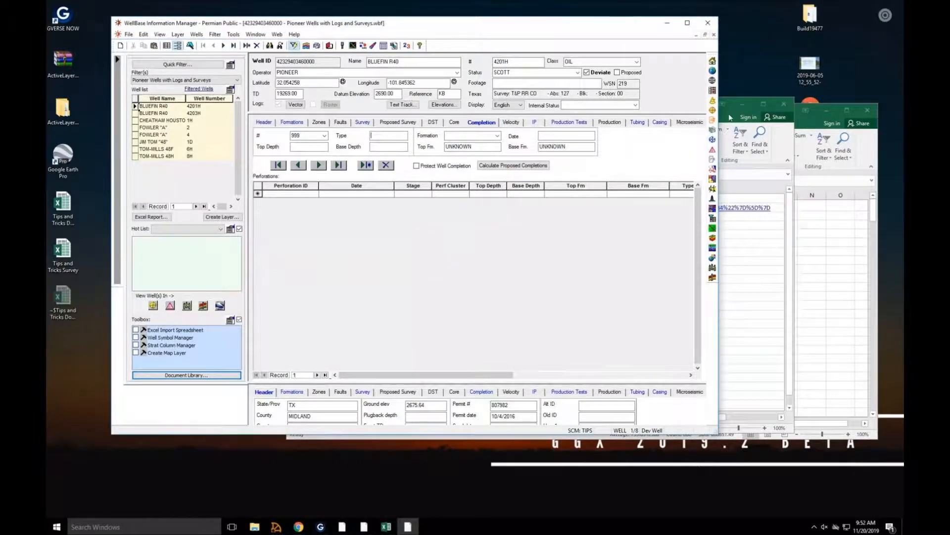
Step: Bring the Tips and Tricks Document Library import sheet forward in Excel, dismiss the Office activation wizard and display the Documents import add-in
{"action": "left_click", "coordinate": [731, 117]}
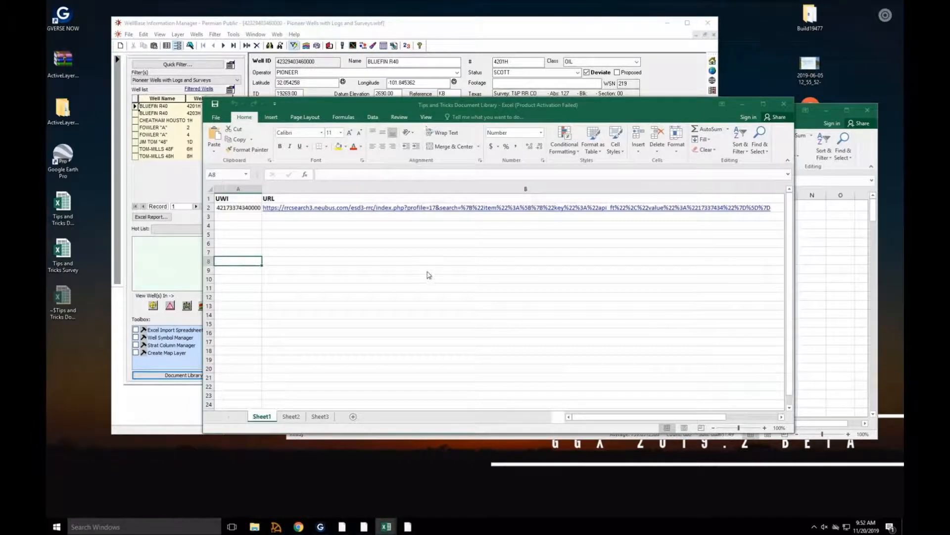
{"action": "left_click", "coordinate": [549, 297]}
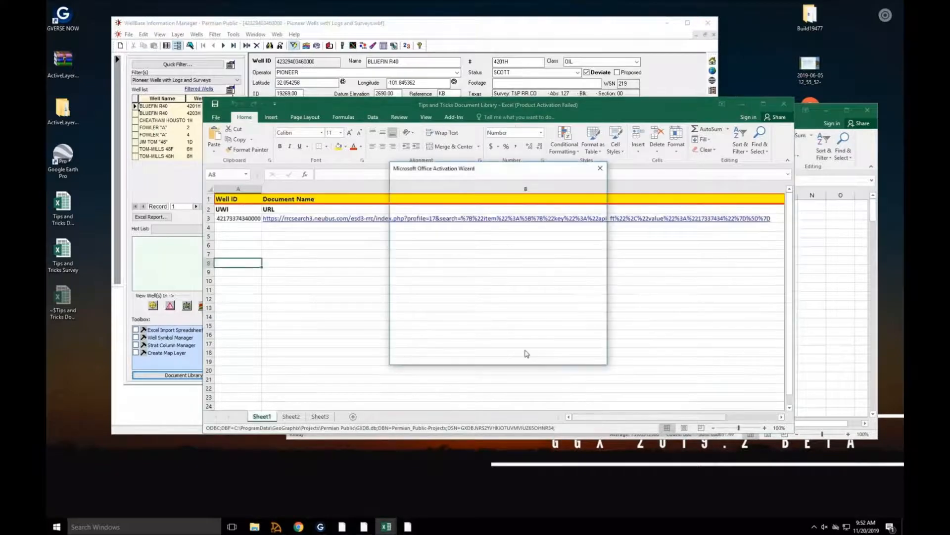
{"action": "left_click", "coordinate": [593, 354]}
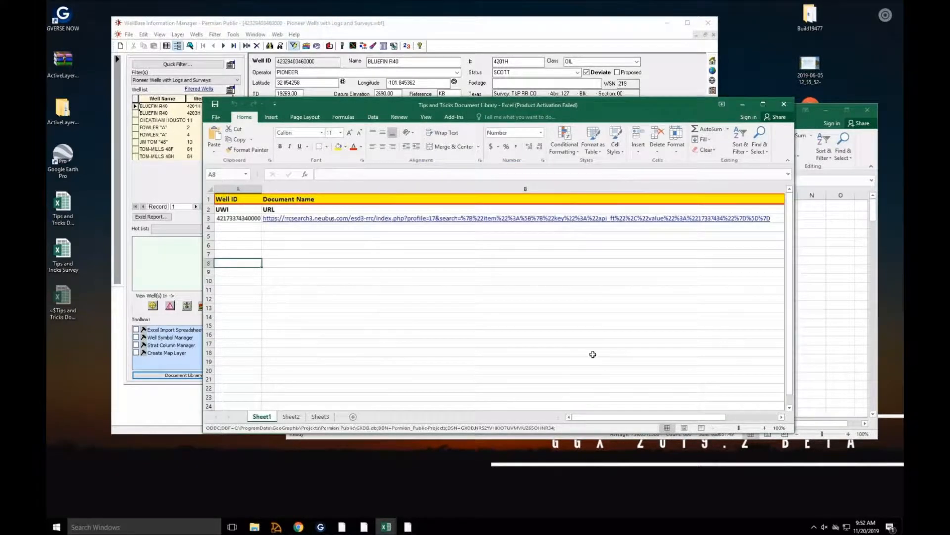
{"action": "left_click", "coordinate": [457, 118]}
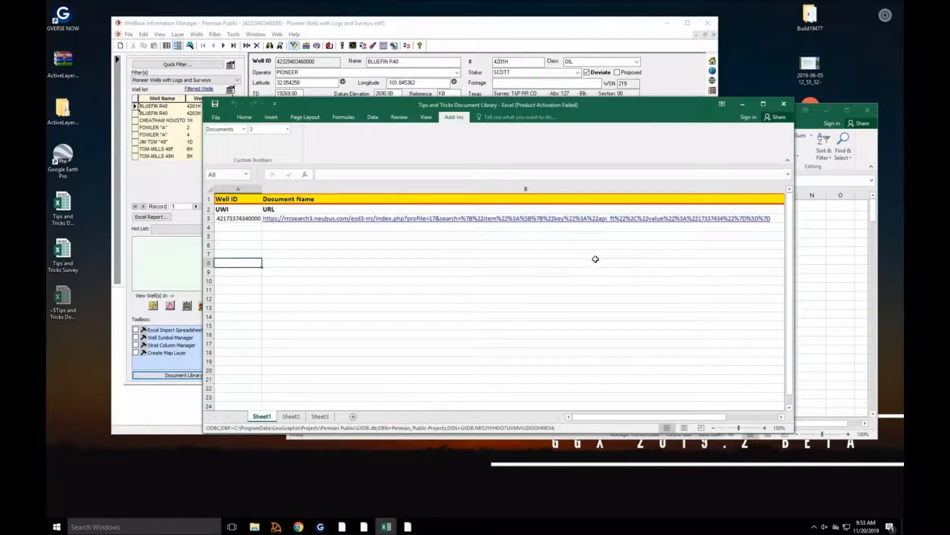
Step: Bring up the urldecoder.org page in Chrome, return to the Excel import sheet and copy the document URL in cell B3
{"action": "mouse_move", "coordinate": [297, 529]}
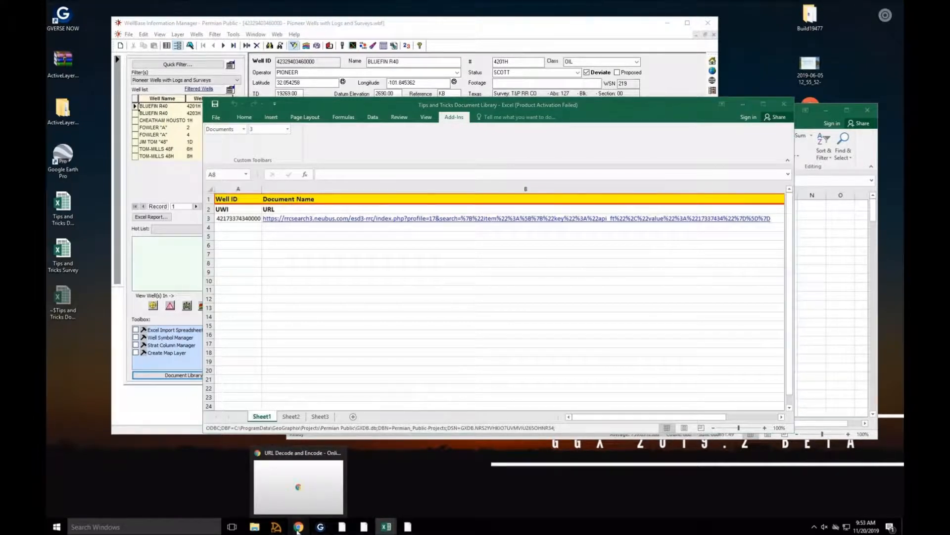
{"action": "left_click", "coordinate": [301, 502]}
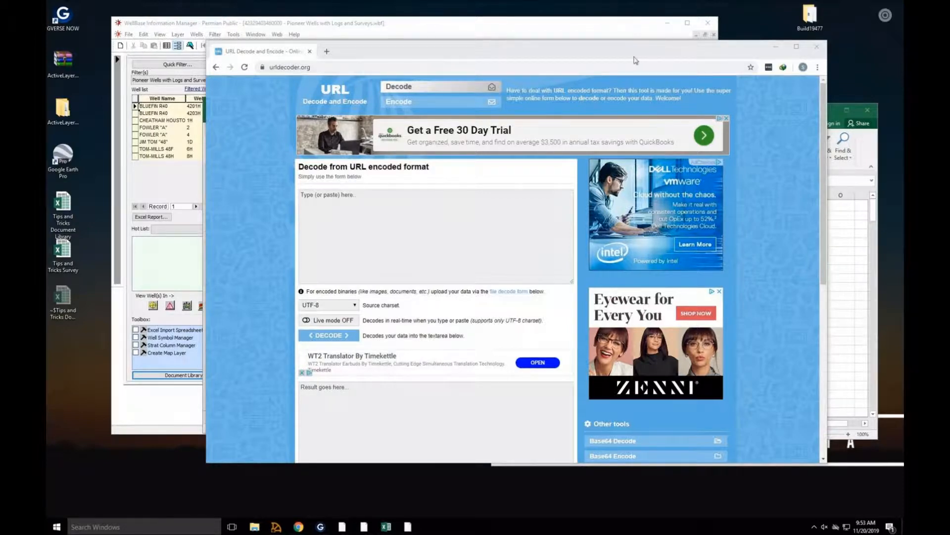
{"action": "left_click_drag", "start_coordinate": [662, 60], "coordinate": [563, 58]}
{"action": "left_click", "coordinate": [738, 112]}
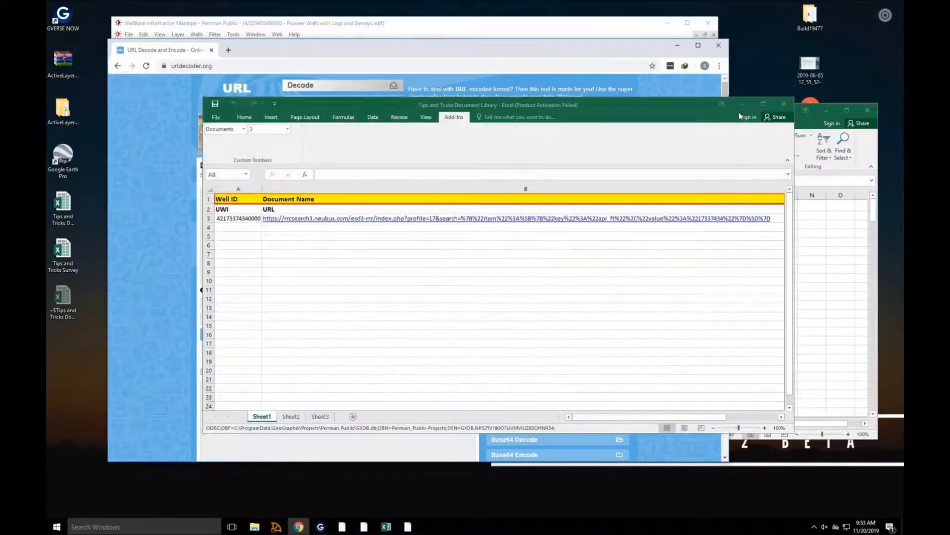
{"action": "right_click", "coordinate": [646, 220]}
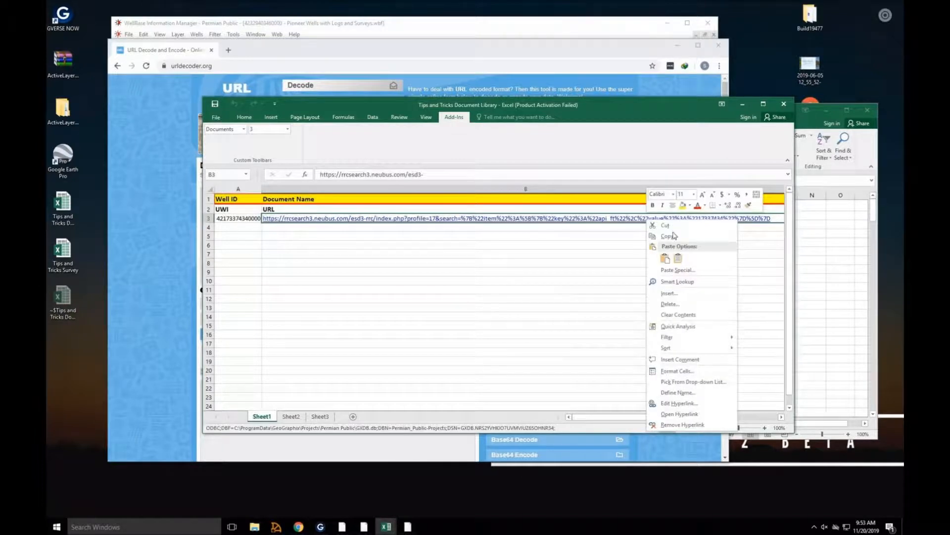
{"action": "left_click", "coordinate": [669, 239]}
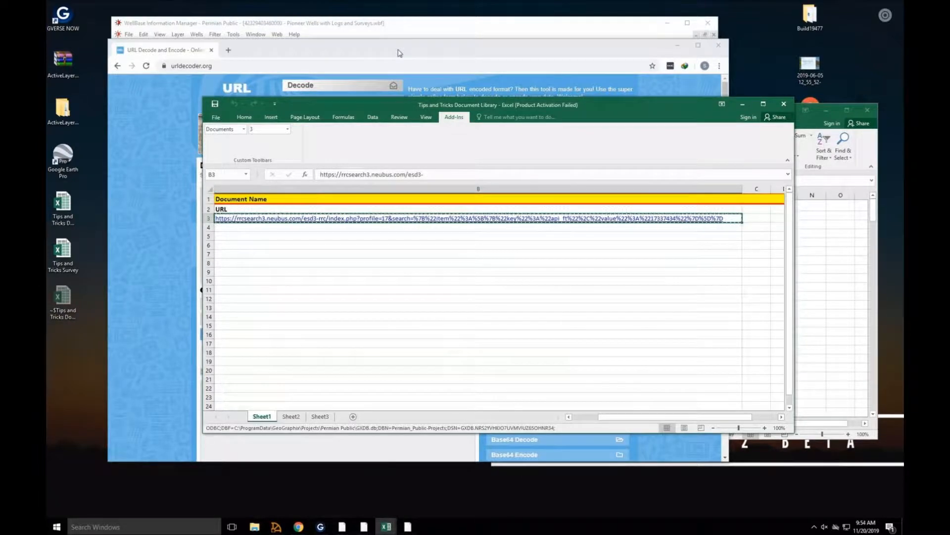
Step: Paste the copied document URL into the urldecoder.org decoding form in Chrome and decode it as UTF-8
{"action": "left_click", "coordinate": [400, 53]}
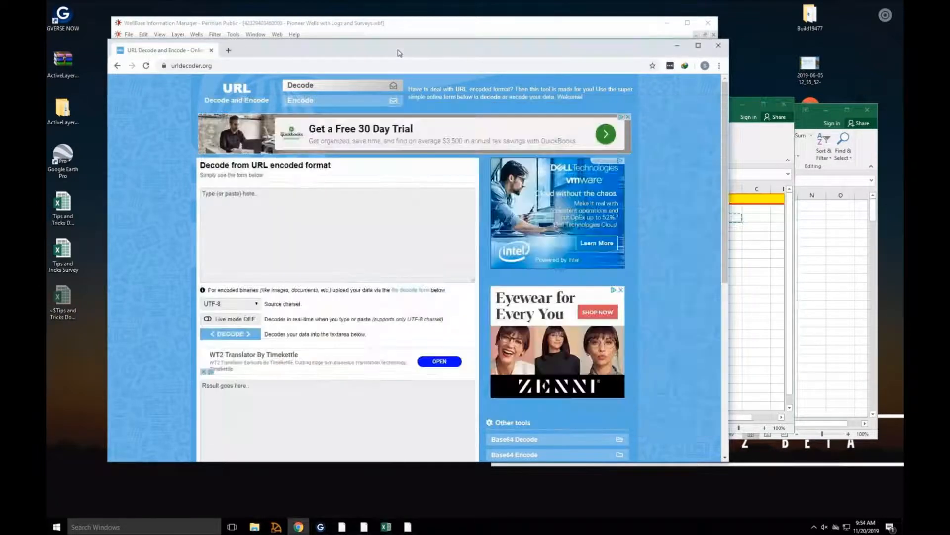
{"action": "right_click", "coordinate": [252, 199]}
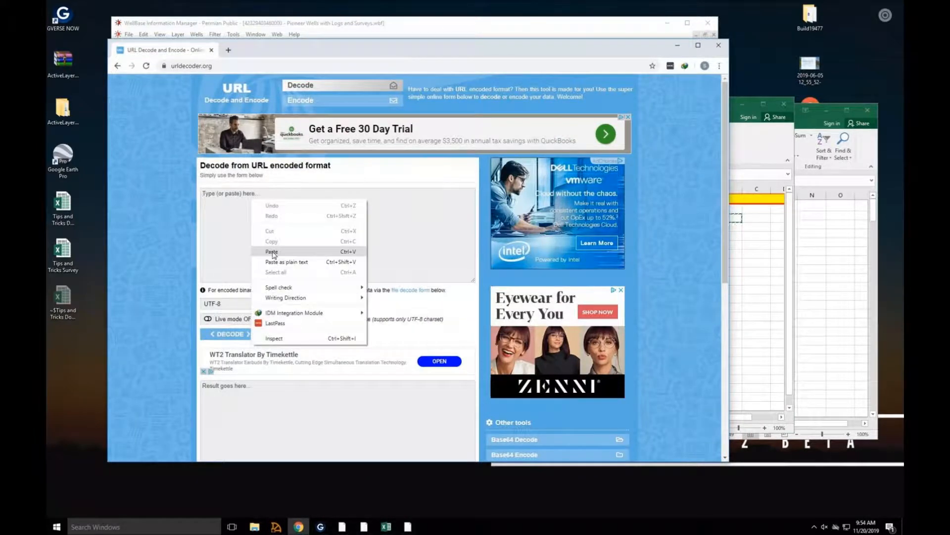
{"action": "left_click", "coordinate": [272, 252]}
{"action": "left_click", "coordinate": [230, 334]}
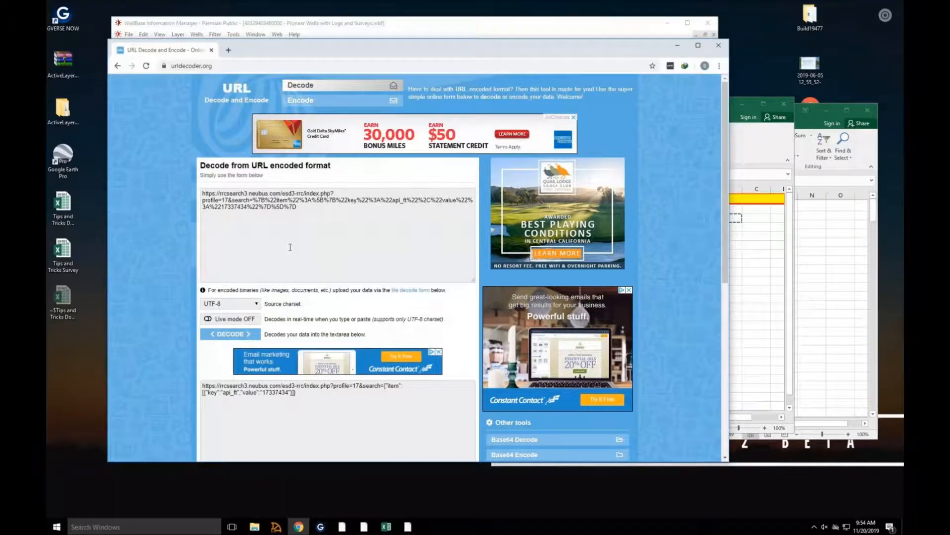
Step: Return to the Excel import sheet and examine the Well ID column beside the document URL
{"action": "left_click", "coordinate": [747, 146]}
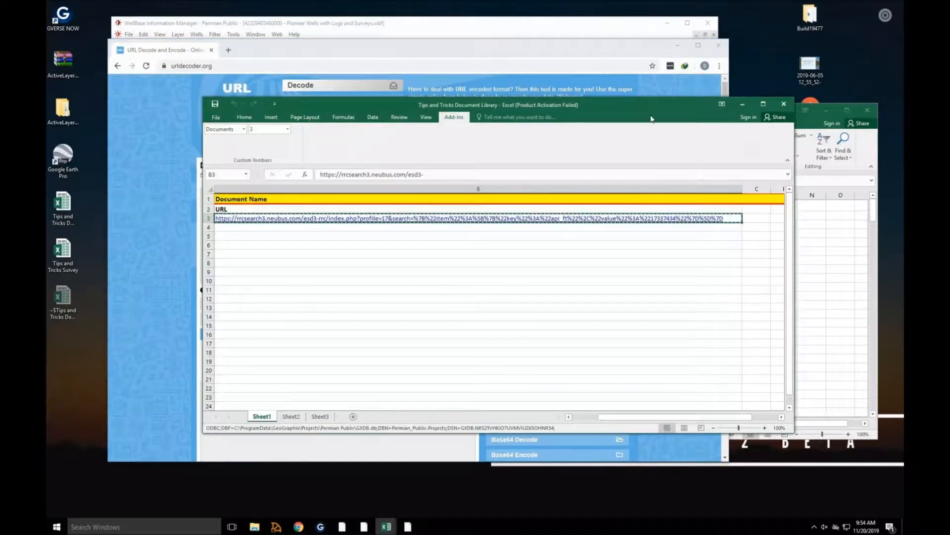
{"action": "left_click_drag", "start_coordinate": [544, 102], "coordinate": [568, 87]}
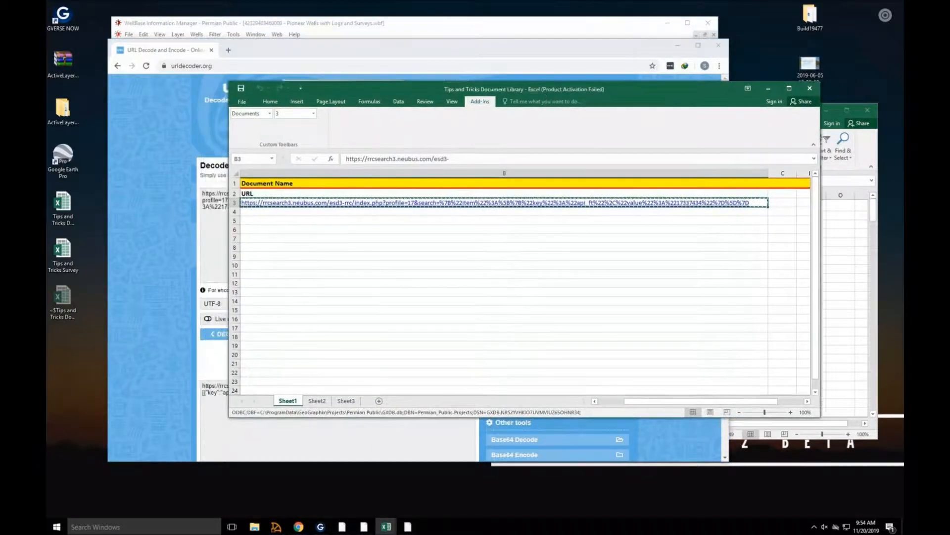
{"action": "left_click", "coordinate": [608, 405]}
{"action": "left_click", "coordinate": [341, 238]}
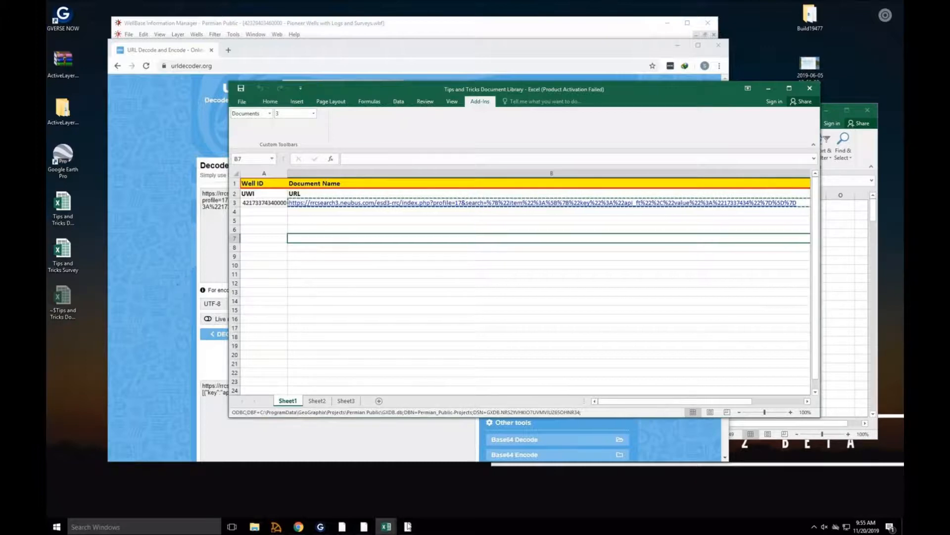
Step: Switch to the GeoAtlas map and open the WellBase layer update settings for the Well Spots layer
{"action": "left_click", "coordinate": [363, 528]}
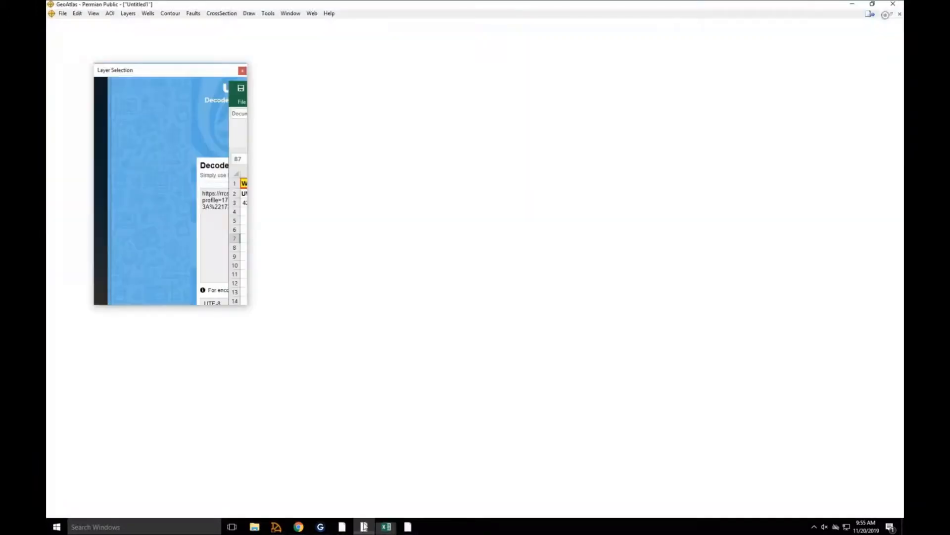
{"action": "left_click", "coordinate": [407, 526]}
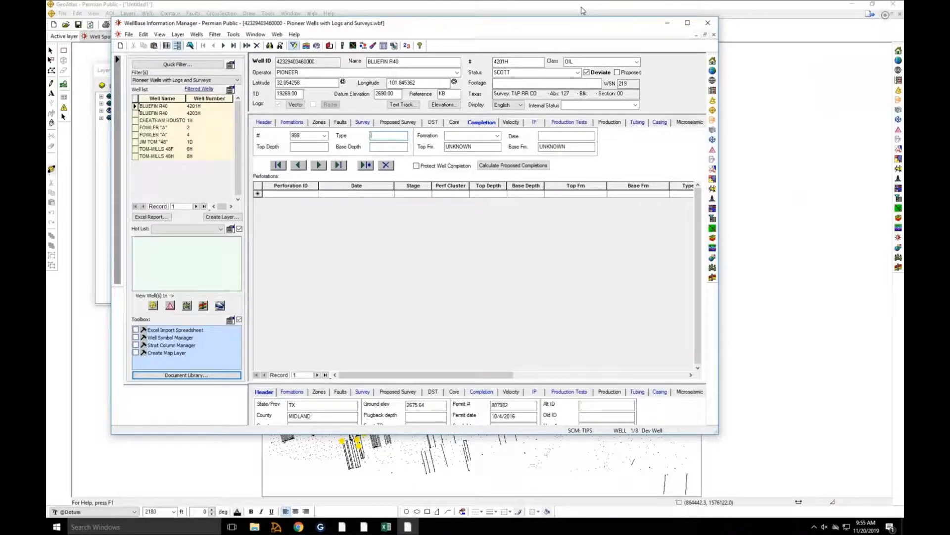
{"action": "left_click", "coordinate": [667, 24]}
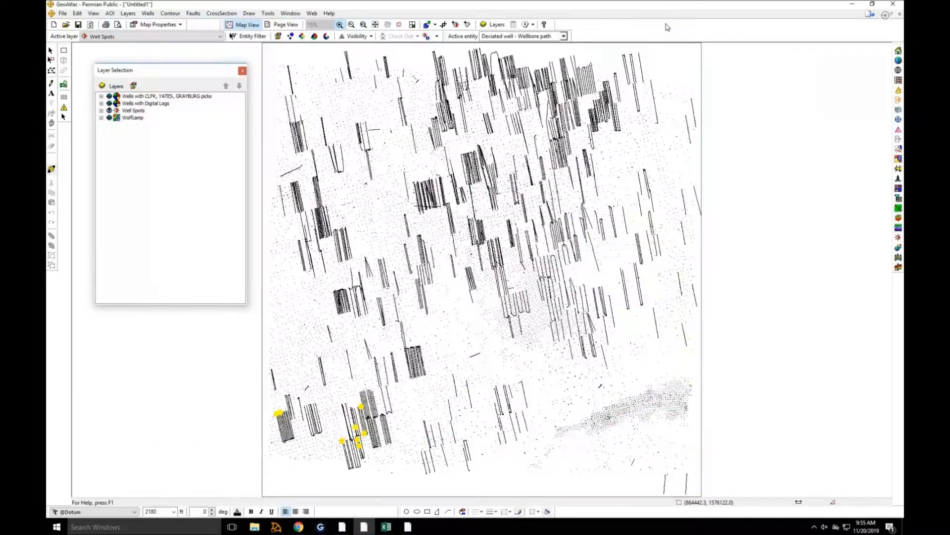
{"action": "key", "text": "Escape"}
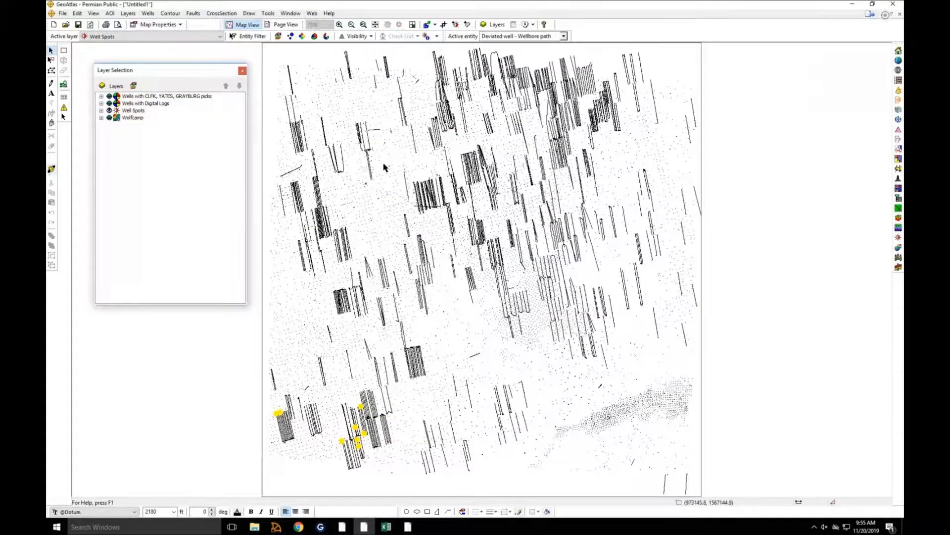
{"action": "right_click", "coordinate": [385, 167]}
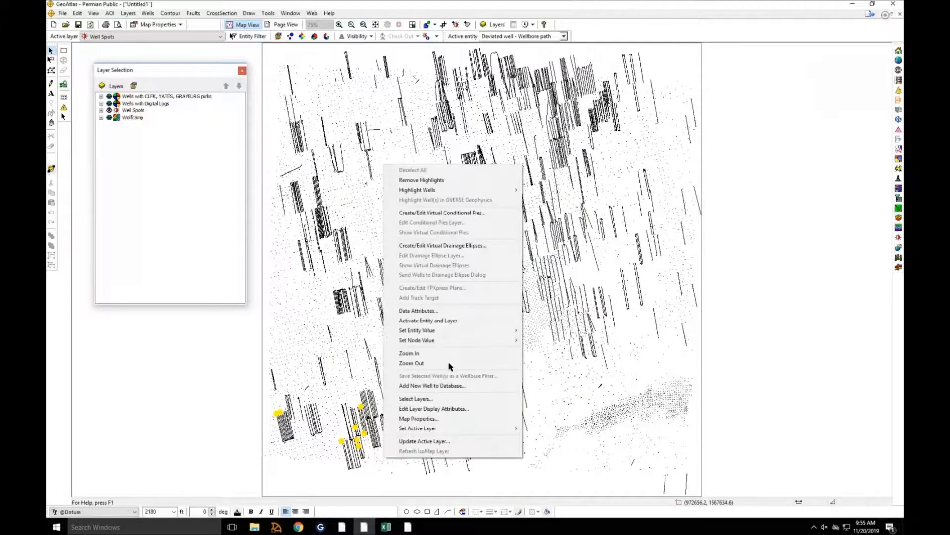
{"action": "left_click", "coordinate": [421, 441]}
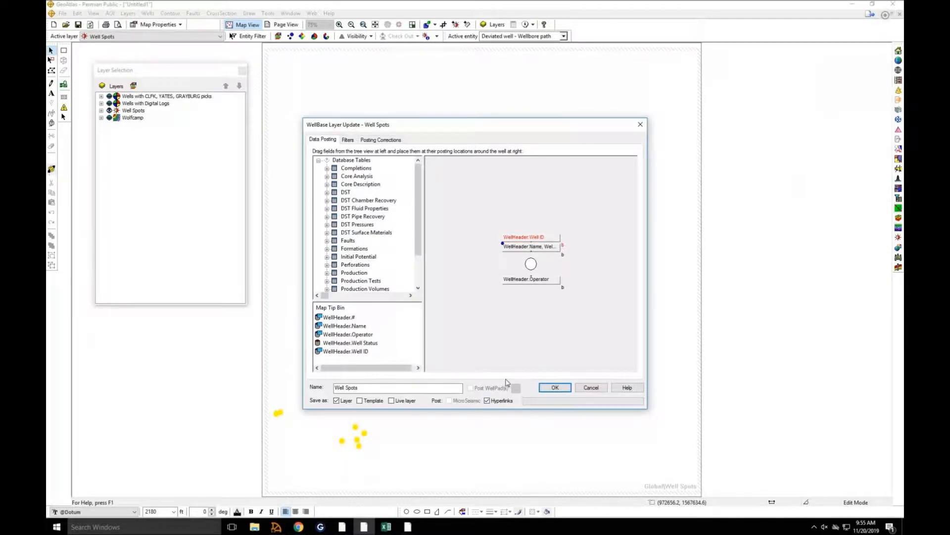
Step: Compare the layer update's Hyperlinks option with the Excel Document Library import sheet, and cancel the Well Spots layer update
{"action": "left_click", "coordinate": [388, 527]}
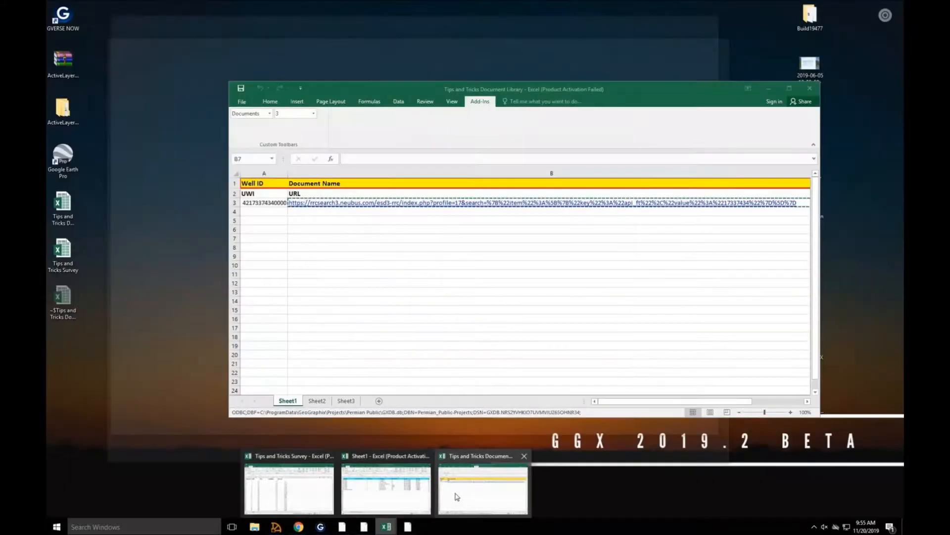
{"action": "left_click", "coordinate": [451, 498]}
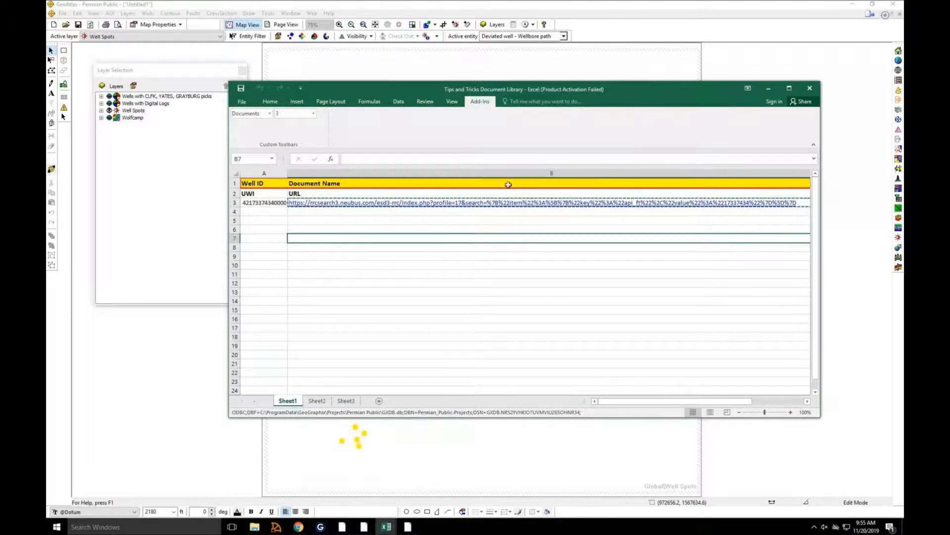
{"action": "left_click", "coordinate": [769, 88]}
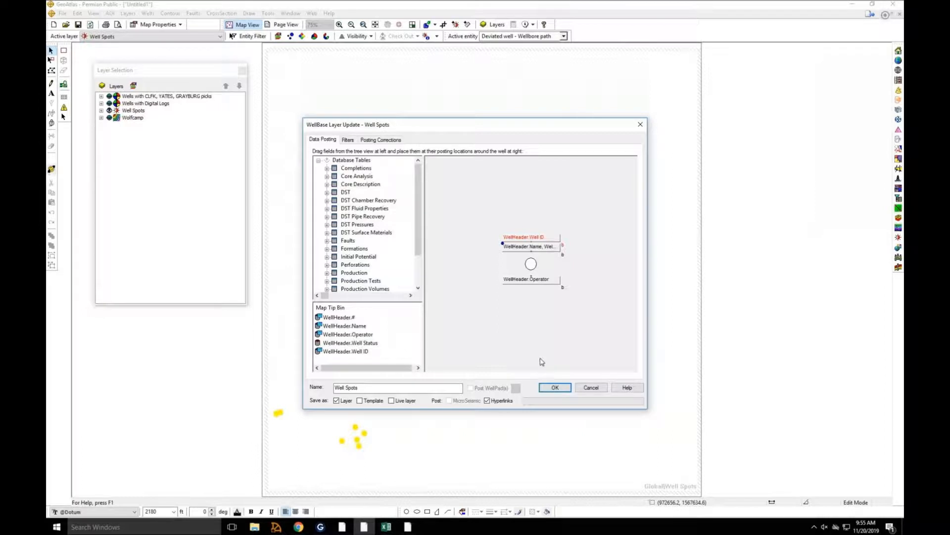
{"action": "left_click", "coordinate": [591, 387]}
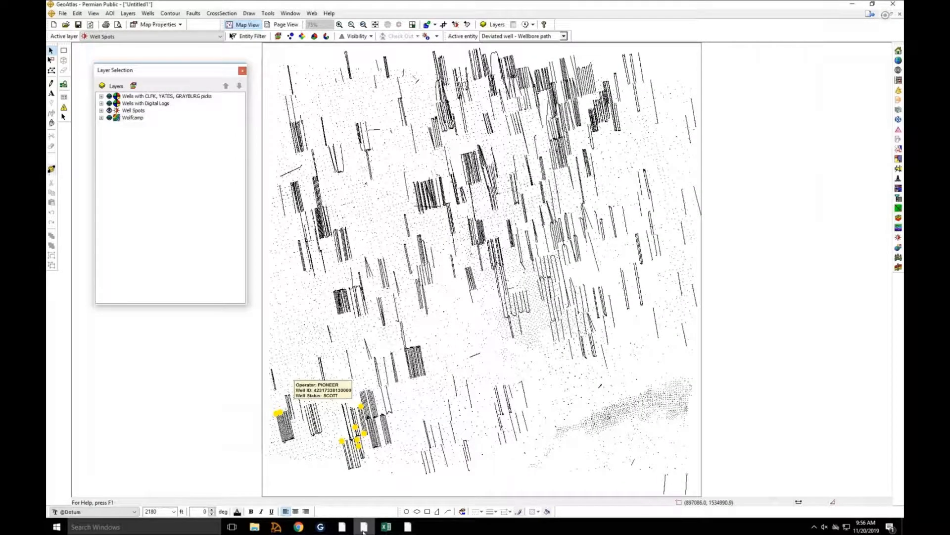
Step: In WellBase, select the TOM-MILLS 48F 6H well, show it on the GeoAtlas map and return to the map
{"action": "mouse_move", "coordinate": [364, 530]}
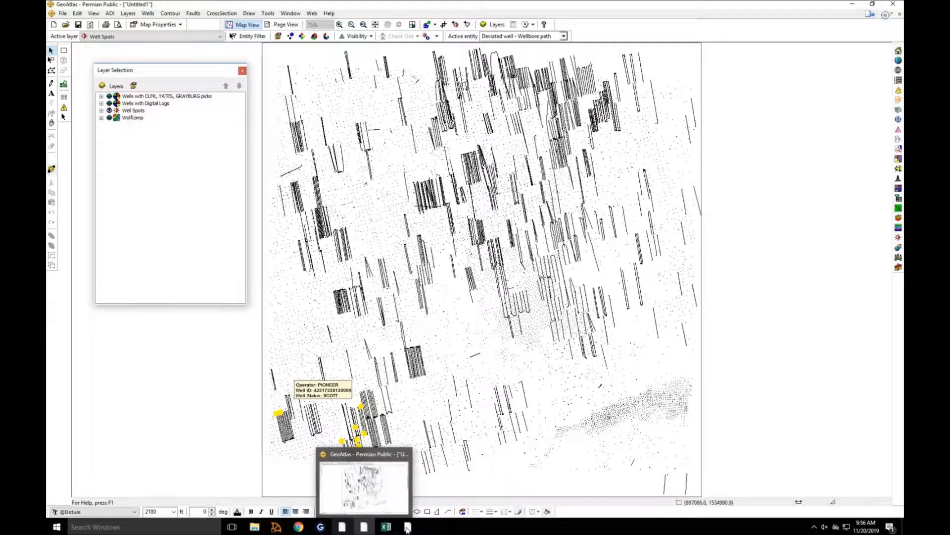
{"action": "mouse_move", "coordinate": [407, 529]}
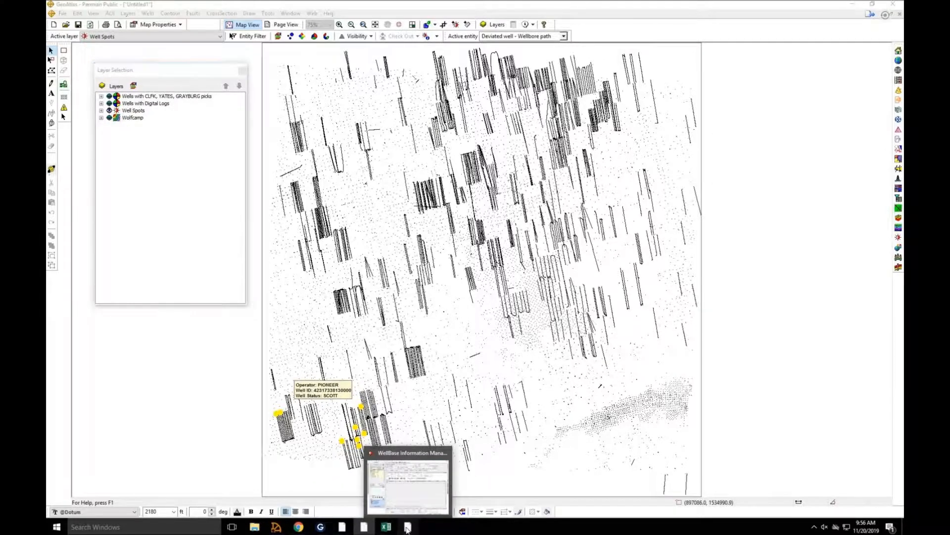
{"action": "left_click", "coordinate": [407, 529]}
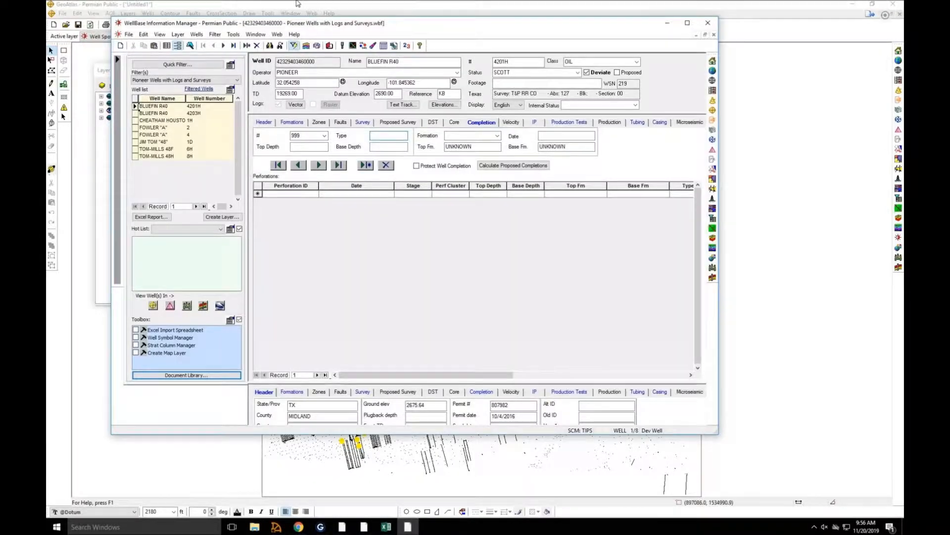
{"action": "left_click", "coordinate": [160, 149]}
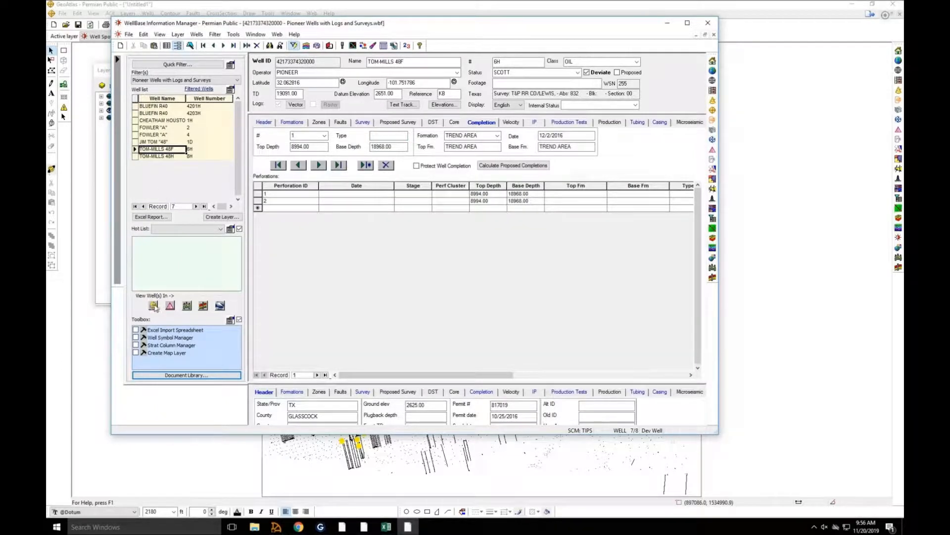
{"action": "left_click", "coordinate": [154, 305]}
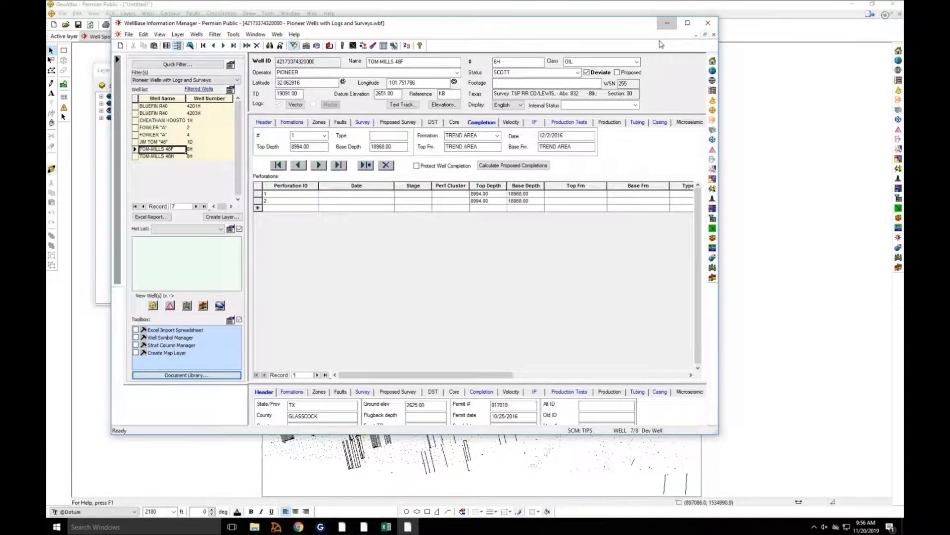
{"action": "left_click", "coordinate": [667, 23]}
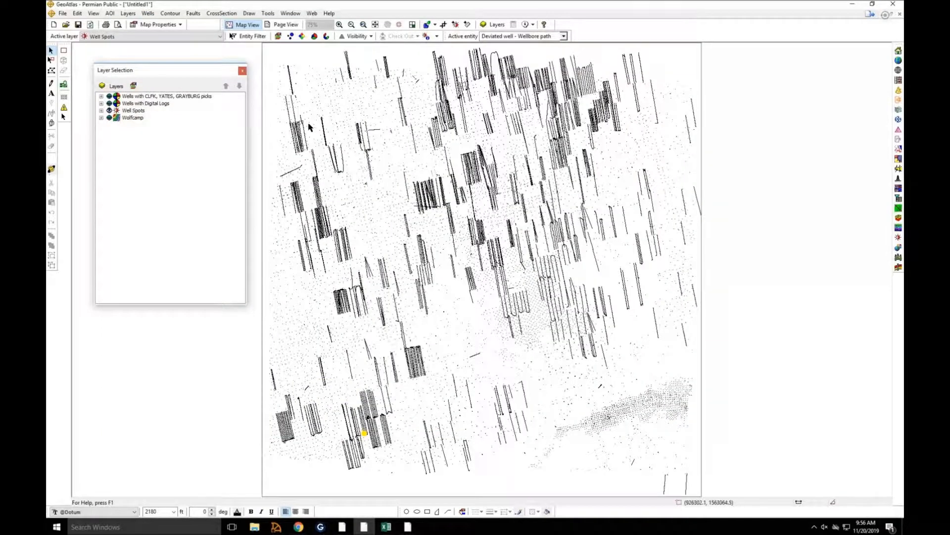
{"action": "left_click", "coordinate": [340, 24]}
{"action": "left_click", "coordinate": [382, 443]}
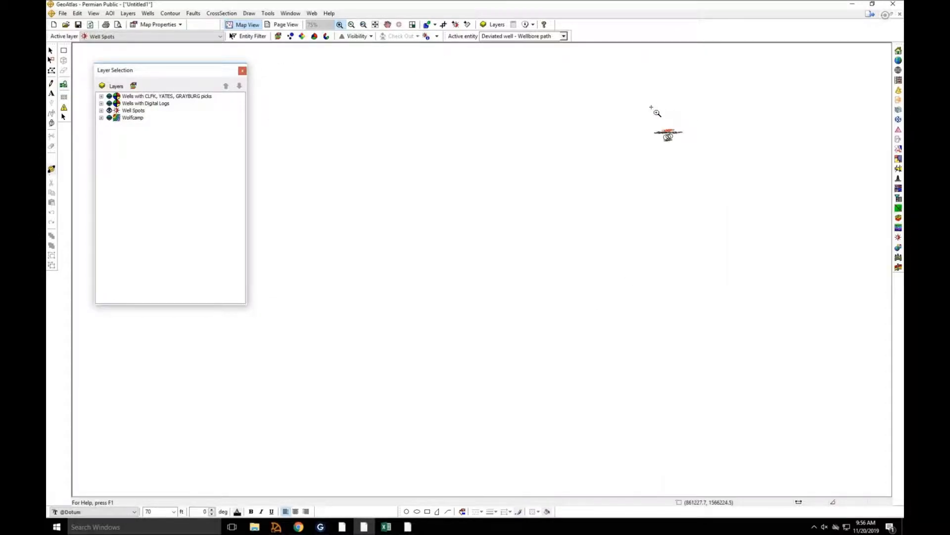
{"action": "left_click_drag", "start_coordinate": [641, 109], "coordinate": [691, 151]}
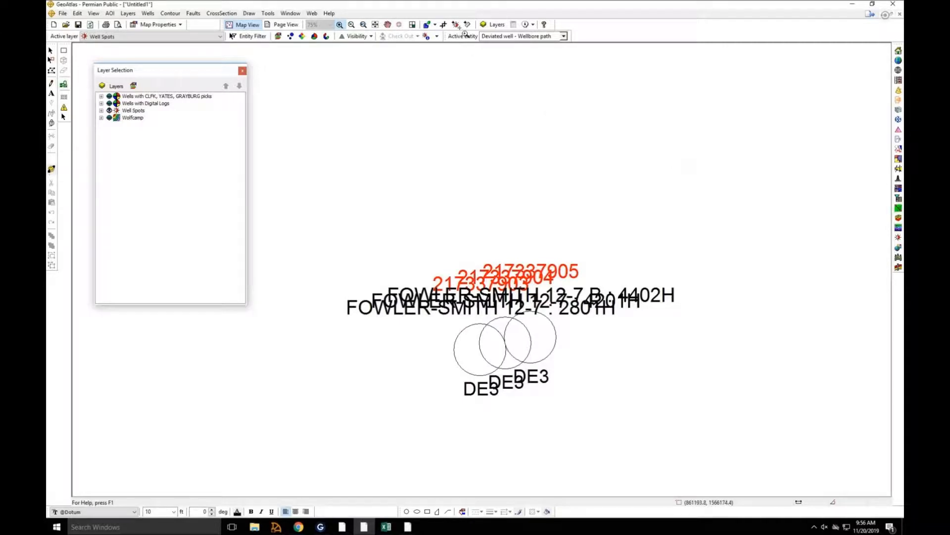
{"action": "left_click", "coordinate": [376, 26]}
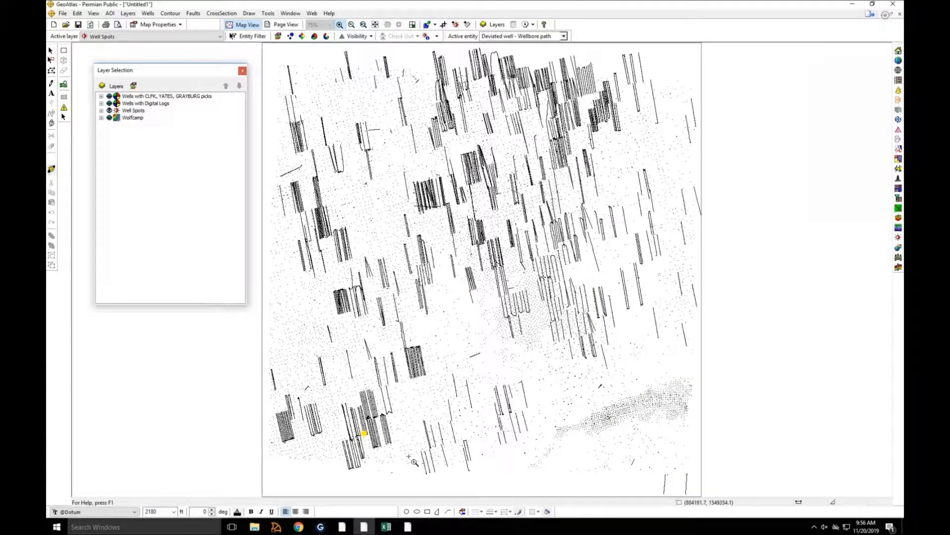
Step: Select the deviated wellbore path running east from the highlighted well and display the URL entries in its data attributes
{"action": "left_click_drag", "start_coordinate": [333, 407], "coordinate": [409, 456]}
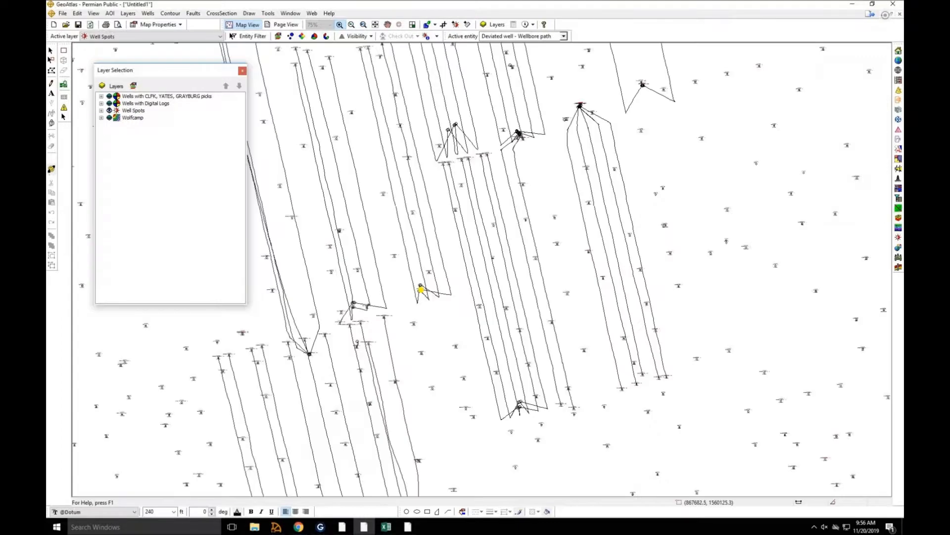
{"action": "left_click_drag", "start_coordinate": [405, 273], "coordinate": [434, 305]}
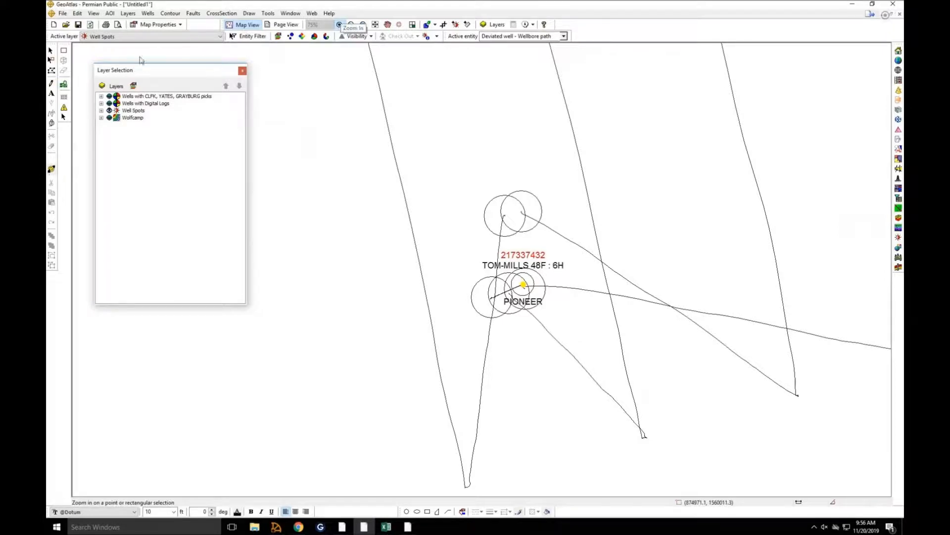
{"action": "left_click", "coordinate": [51, 51]}
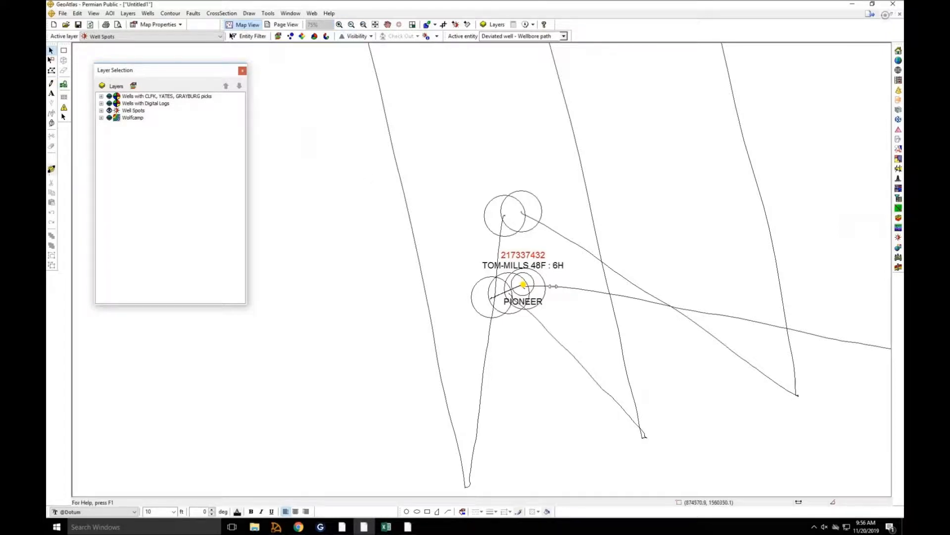
{"action": "left_click", "coordinate": [550, 288]}
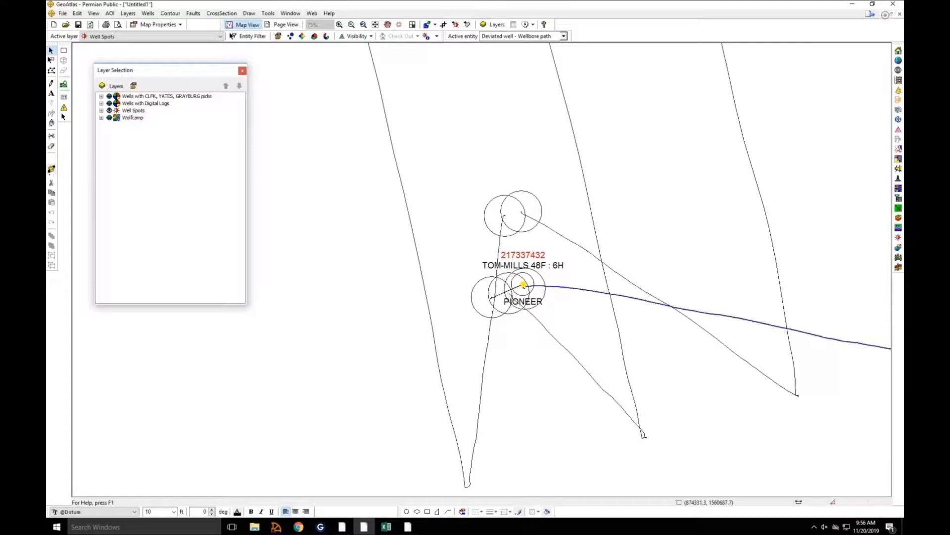
{"action": "right_click", "coordinate": [549, 290]}
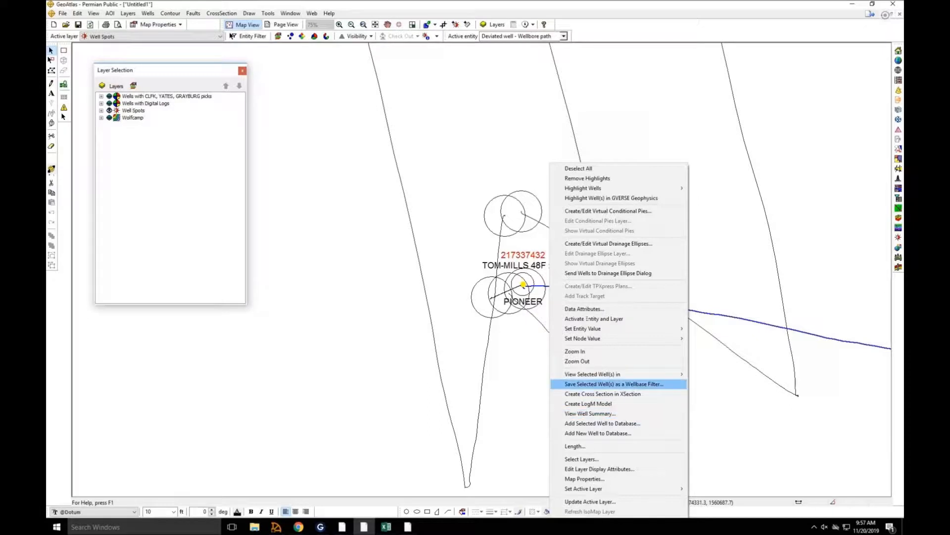
{"action": "left_click", "coordinate": [584, 308]}
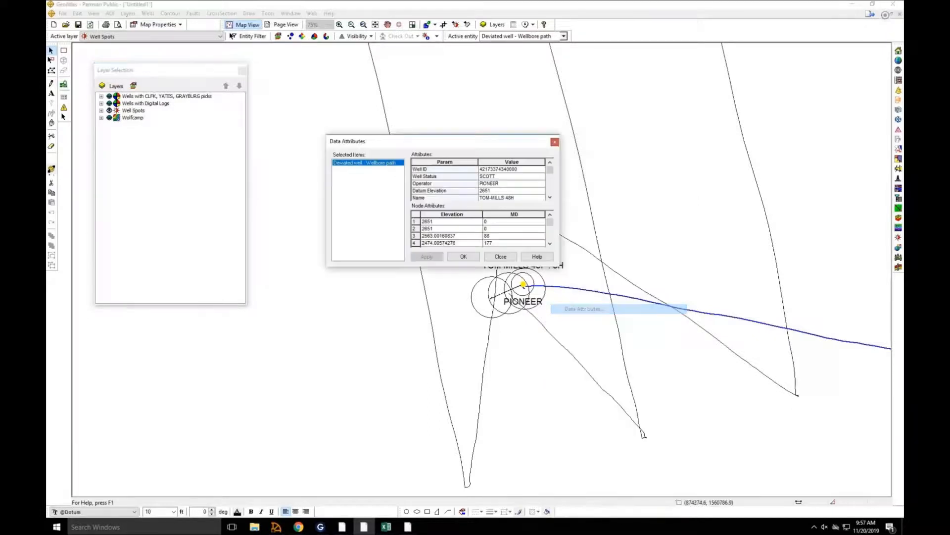
{"action": "left_click_drag", "start_coordinate": [550, 170], "coordinate": [552, 194]}
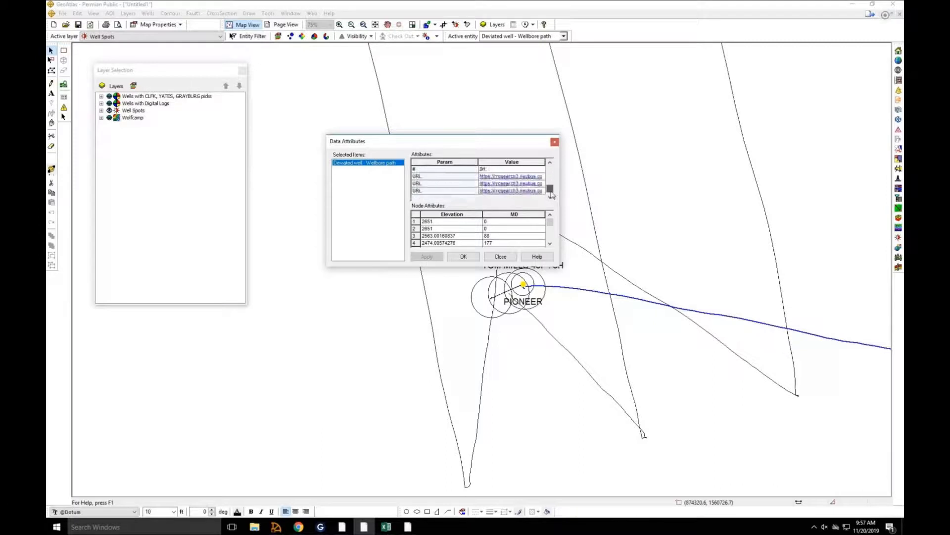
Step: Open the wellbore's first URL link, show the available actions for the first well log record, and return to the full GeoAtlas map
{"action": "left_click", "coordinate": [523, 177]}
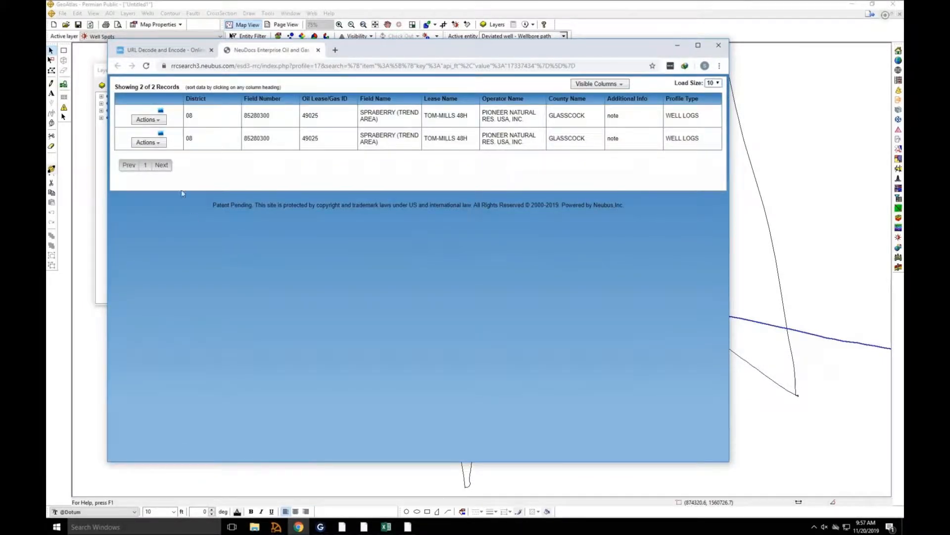
{"action": "left_click", "coordinate": [149, 119]}
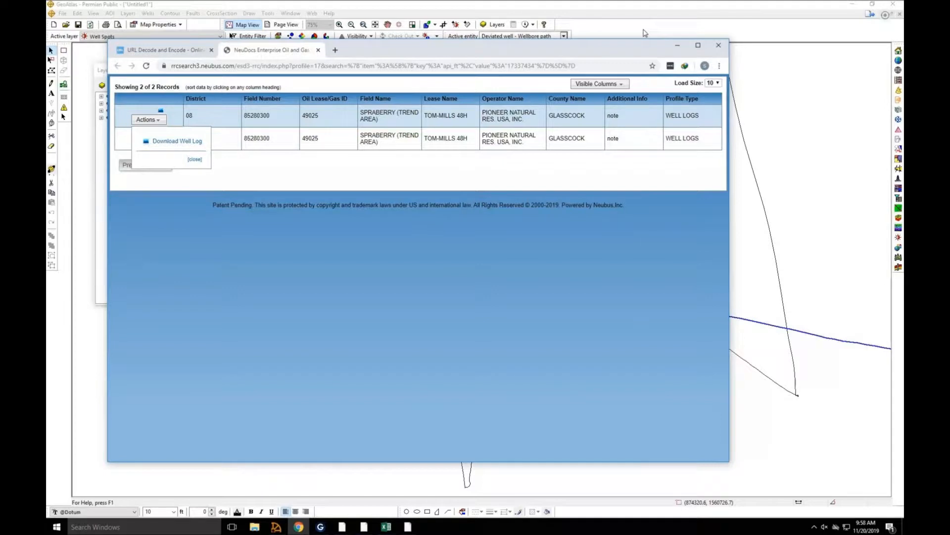
{"action": "left_click", "coordinate": [677, 46]}
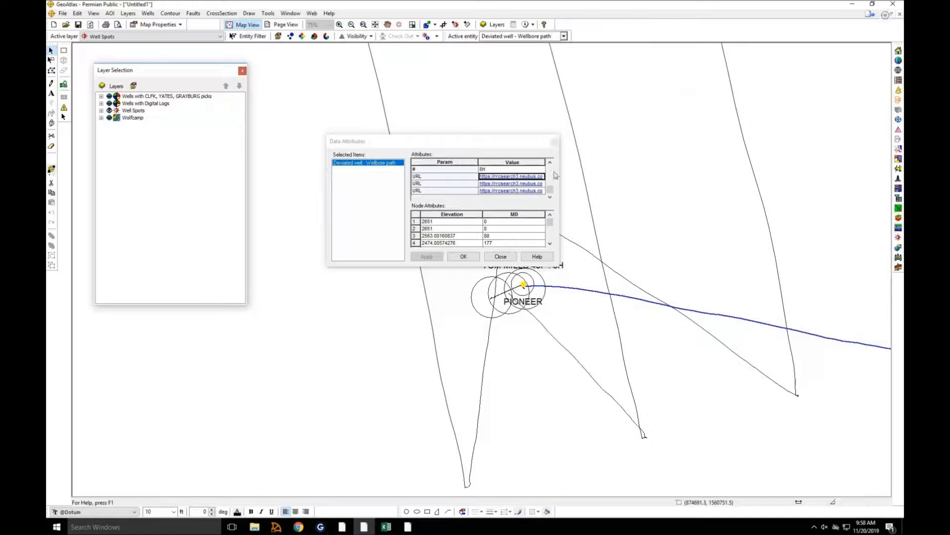
{"action": "left_click", "coordinate": [512, 257]}
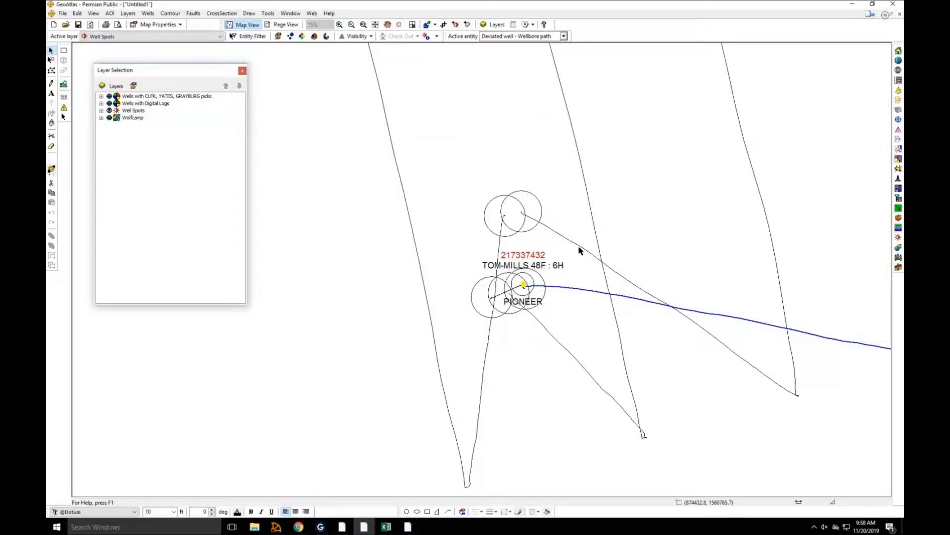
{"action": "mouse_move", "coordinate": [580, 250]}
{"action": "left_click", "coordinate": [375, 24]}
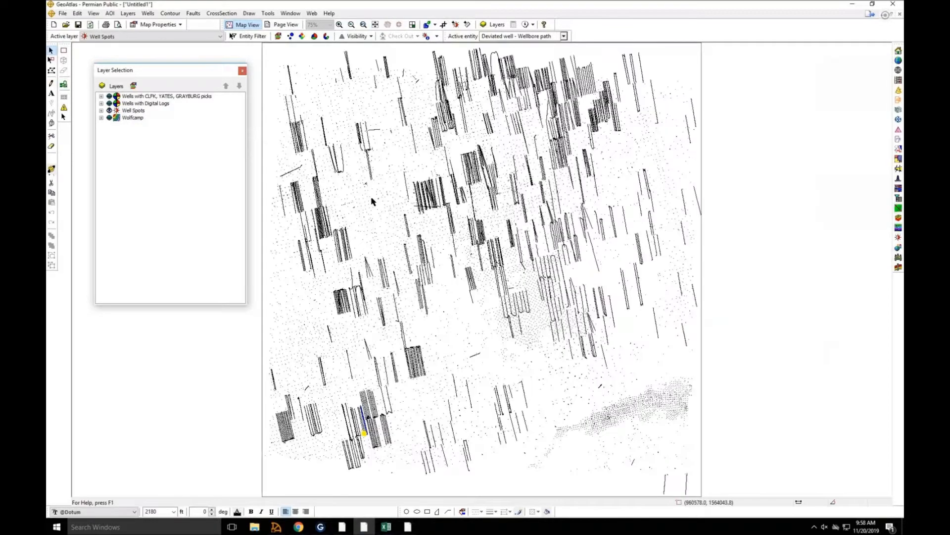
Step: Turn on the Wells with CLFK, YATES, GRAYBURG picks and Wells with Digital Logs layers on the map
{"action": "mouse_move", "coordinate": [373, 201]}
{"action": "left_click", "coordinate": [110, 97]}
{"action": "left_click", "coordinate": [109, 104]}
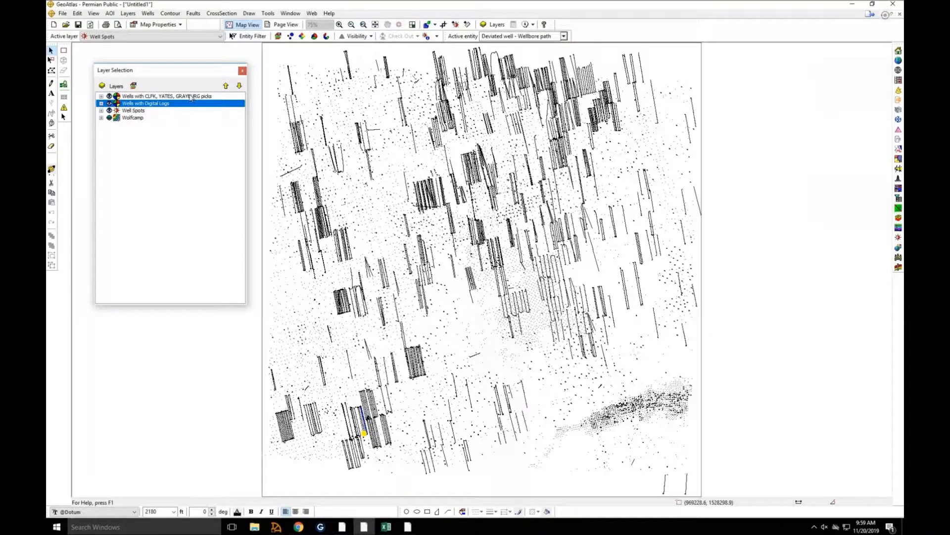
Step: Make the Wells with CLFK, YATES, GRAYBURG picks layer active and open the virtual conditional pie symbol definition
{"action": "right_click", "coordinate": [193, 98]}
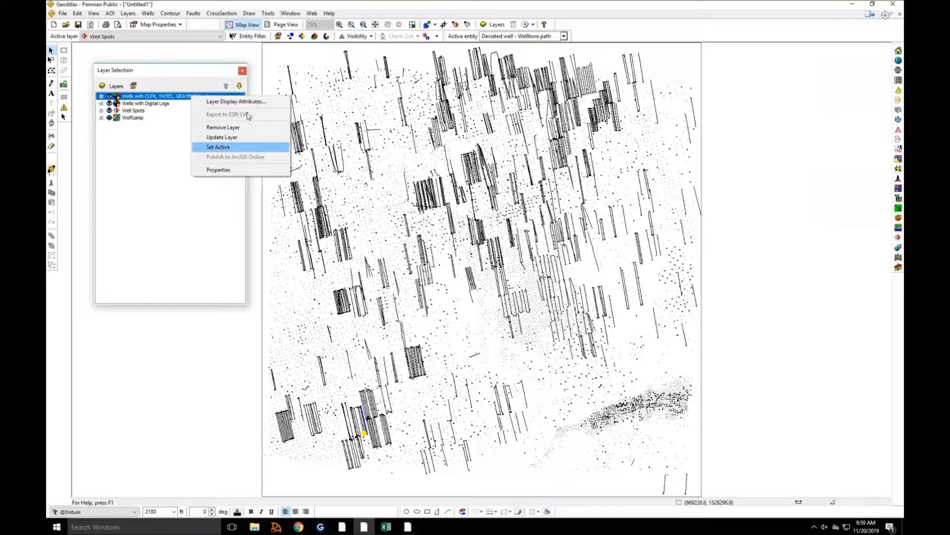
{"action": "left_click", "coordinate": [219, 148]}
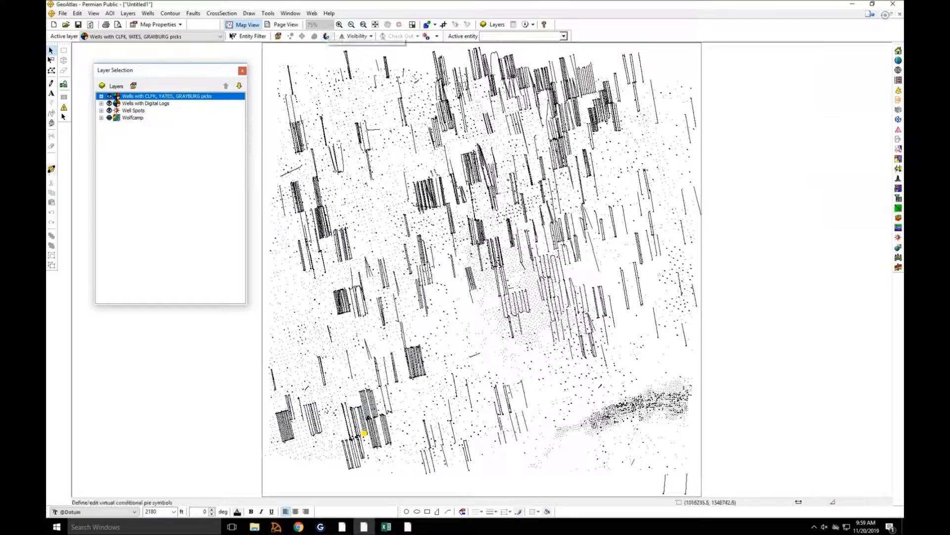
{"action": "left_click", "coordinate": [326, 36]}
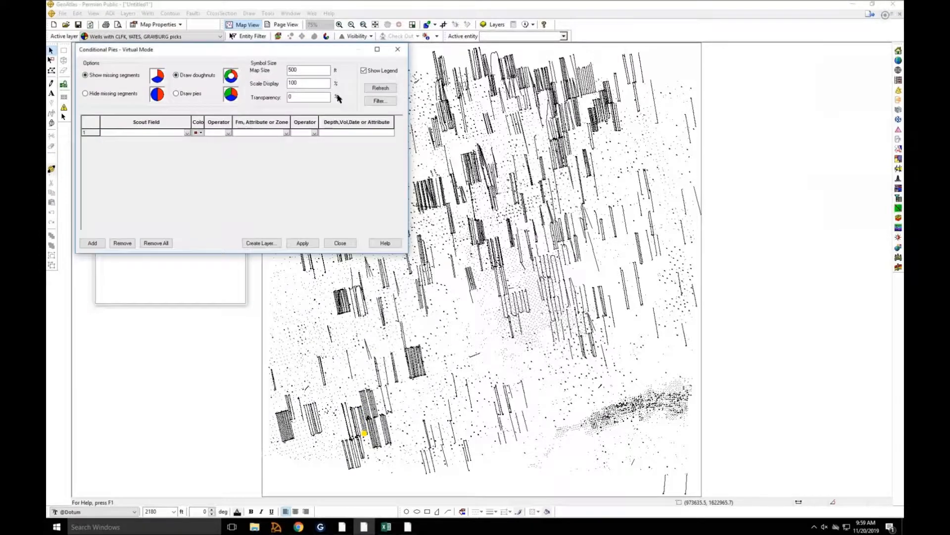
{"action": "left_click_drag", "start_coordinate": [252, 54], "coordinate": [515, 124]}
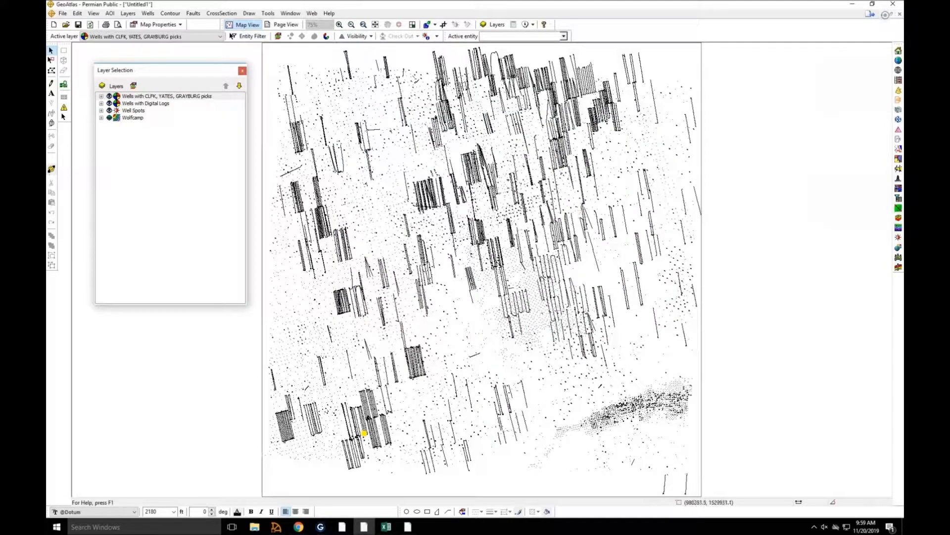
Step: Review the conditional pie settings of the Wells with CLFK, YATES, GRAYBURG picks layer, then examine its doughnuts around the highlighted well
{"action": "right_click", "coordinate": [209, 97]}
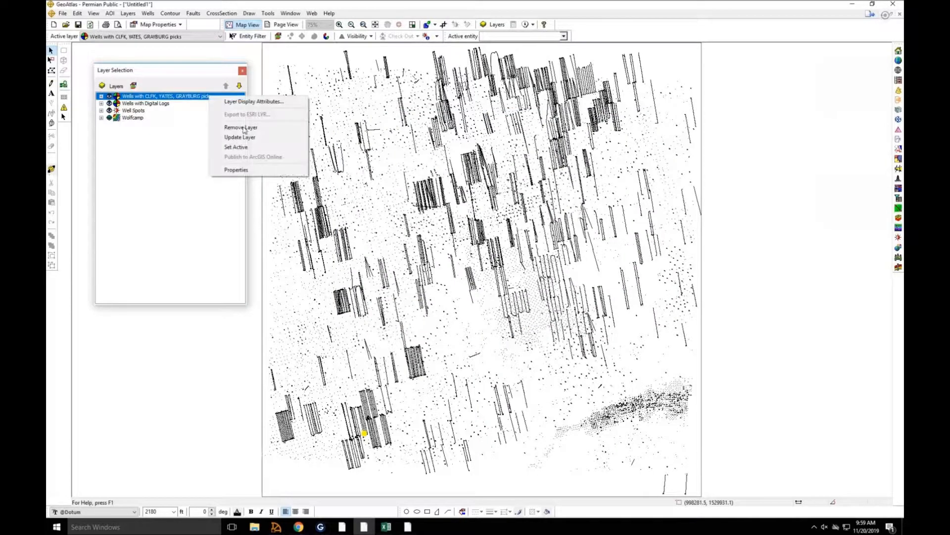
{"action": "left_click", "coordinate": [292, 137]}
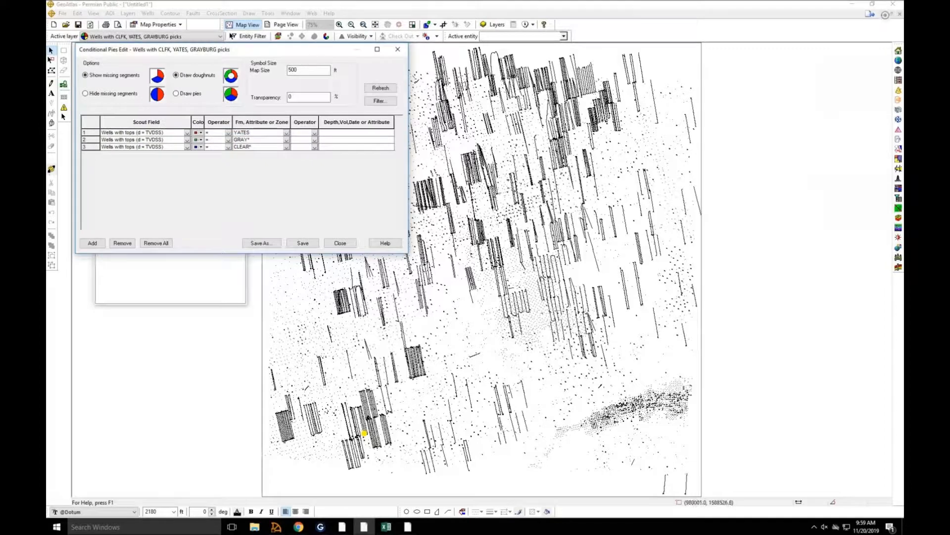
{"action": "left_click_drag", "start_coordinate": [302, 52], "coordinate": [399, 60]}
{"action": "left_click_drag", "start_coordinate": [448, 82], "coordinate": [448, 81]}
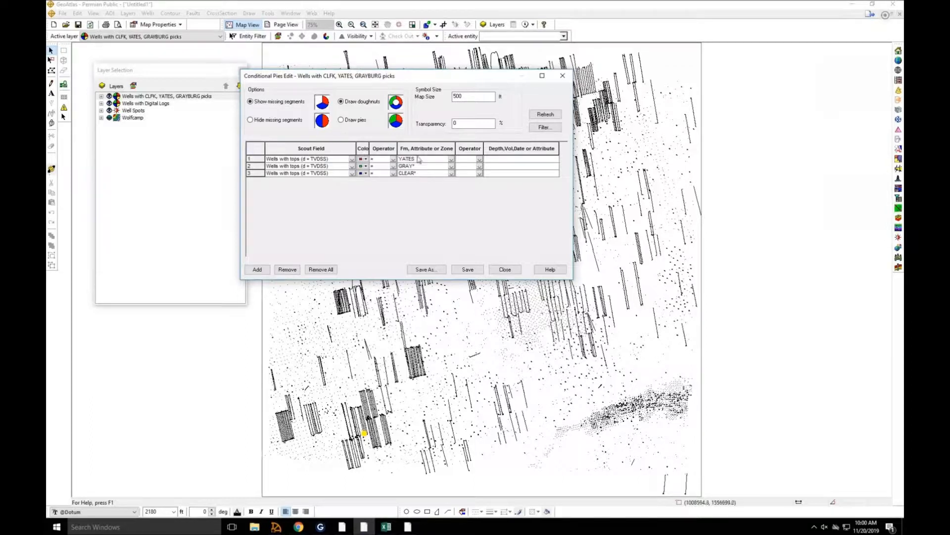
{"action": "left_click", "coordinate": [458, 267]}
{"action": "left_click", "coordinate": [505, 270]}
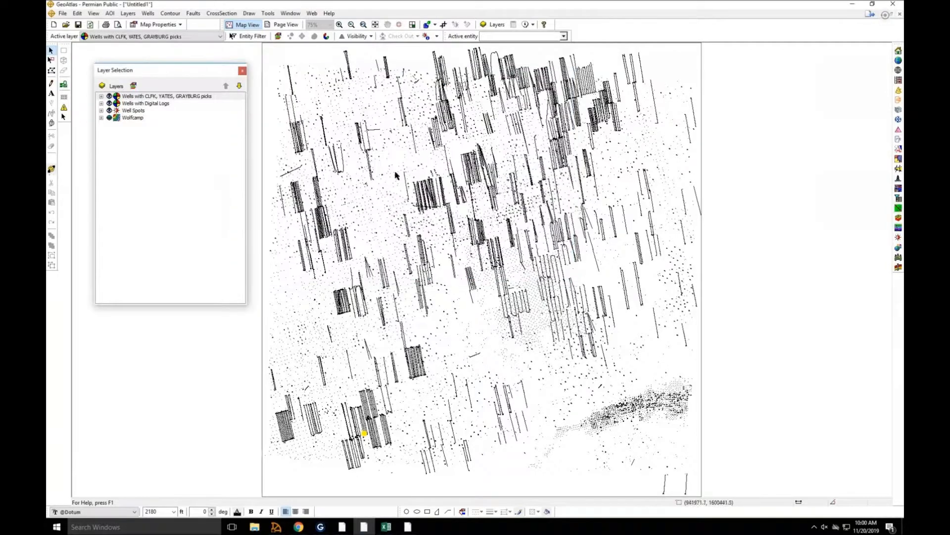
{"action": "left_click", "coordinate": [340, 25]}
{"action": "left_click_drag", "start_coordinate": [397, 436], "coordinate": [396, 439]}
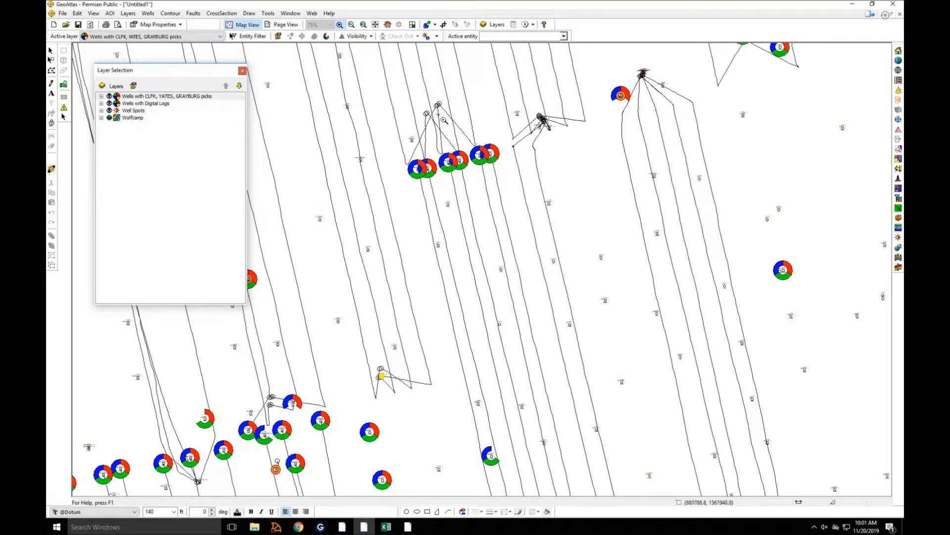
Step: Make the Wells with Digital Logs layer the active layer
{"action": "left_click", "coordinate": [162, 105]}
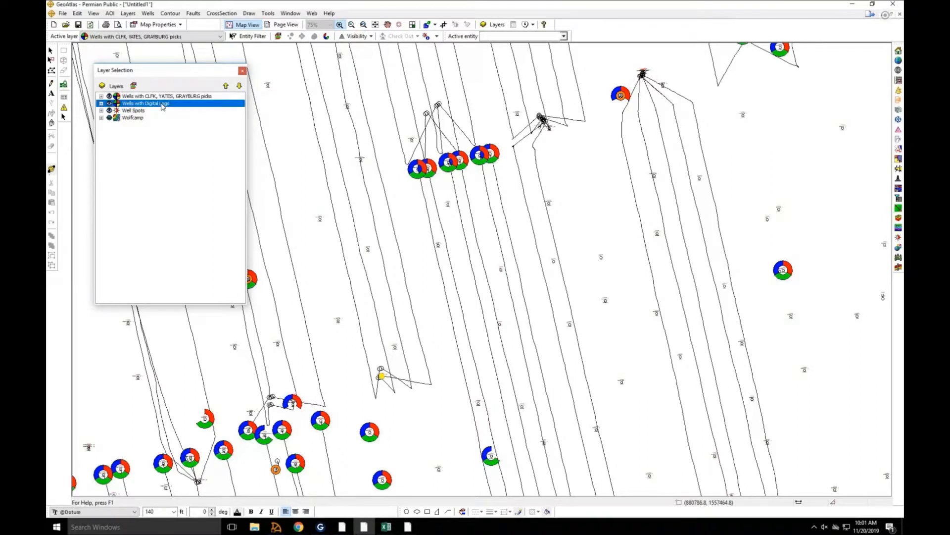
{"action": "right_click", "coordinate": [163, 104]}
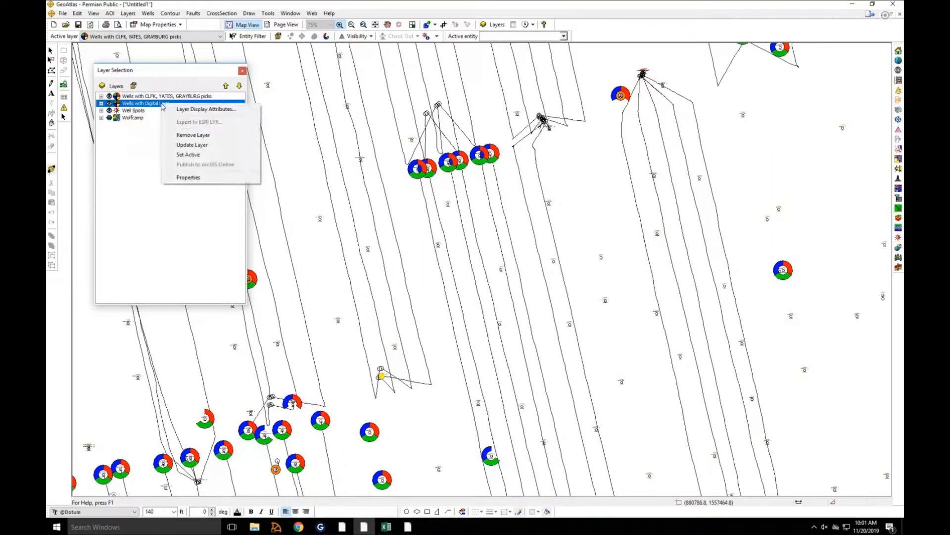
{"action": "left_click", "coordinate": [206, 156]}
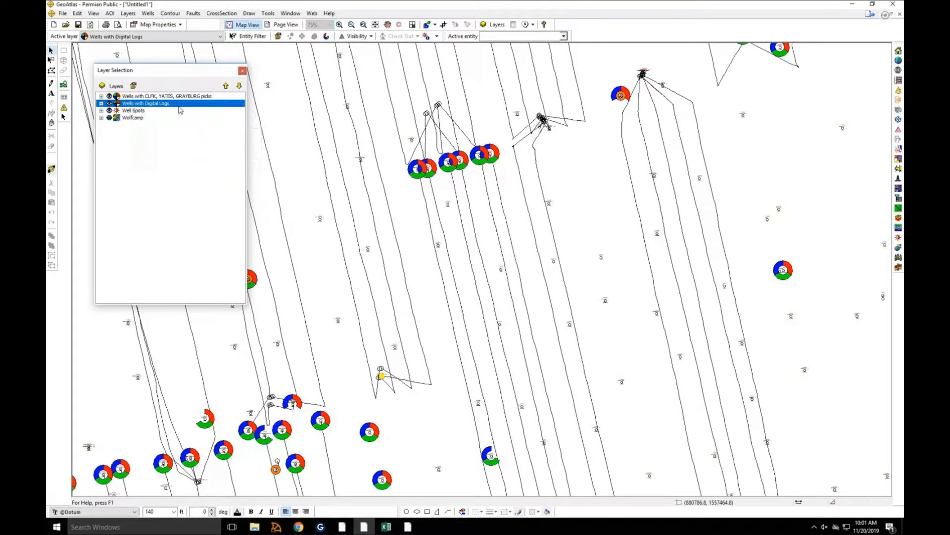
Step: Review the conditional pie settings of the Wells with Digital Logs layer and examine a well carrying both layers' doughnuts up close
{"action": "right_click", "coordinate": [175, 104]}
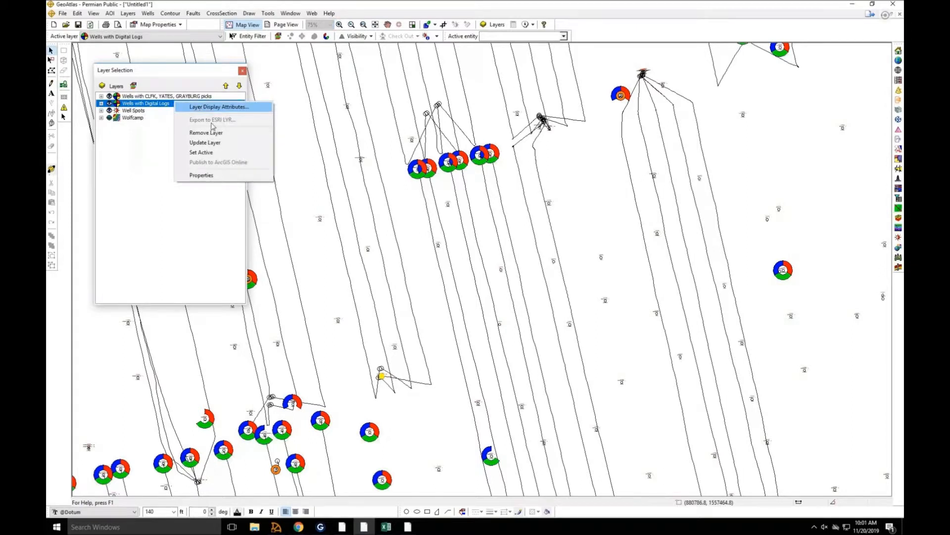
{"action": "left_click", "coordinate": [205, 143]}
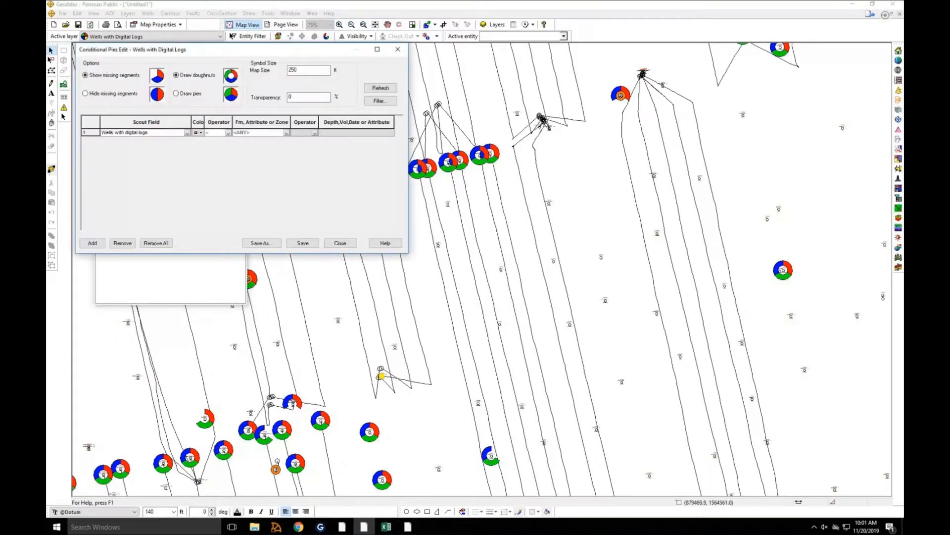
{"action": "left_click_drag", "start_coordinate": [303, 51], "coordinate": [401, 74]}
{"action": "left_click_drag", "start_coordinate": [505, 143], "coordinate": [544, 215]}
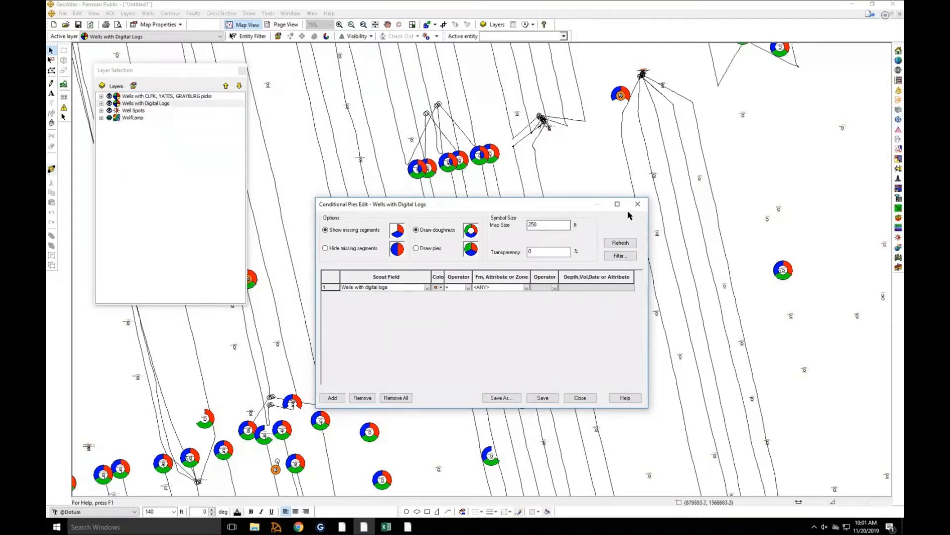
{"action": "left_click", "coordinate": [580, 398]}
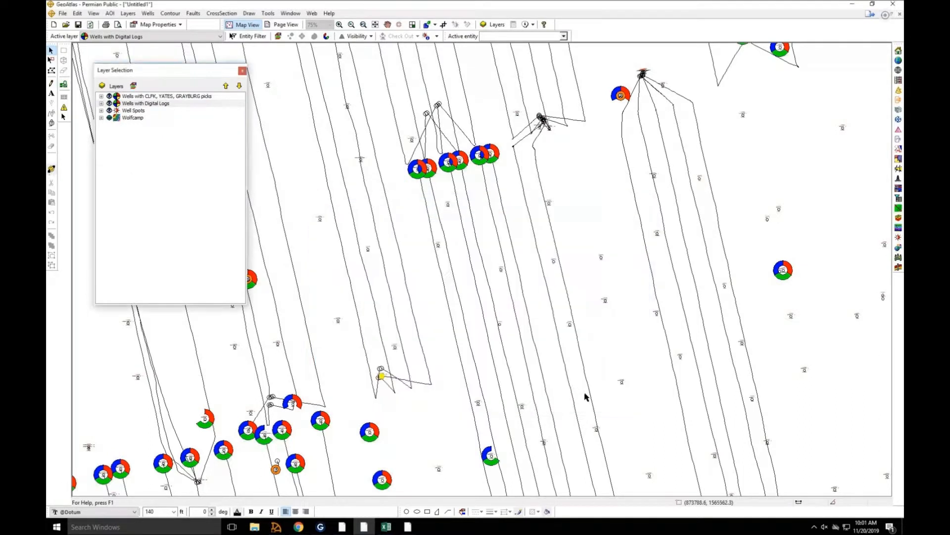
{"action": "left_click", "coordinate": [340, 25]}
{"action": "left_click_drag", "start_coordinate": [567, 70], "coordinate": [661, 129]}
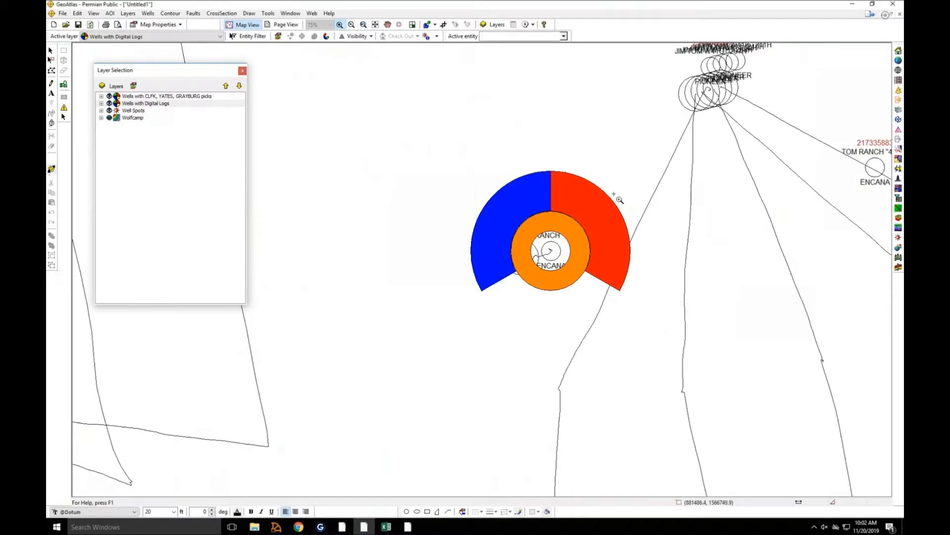